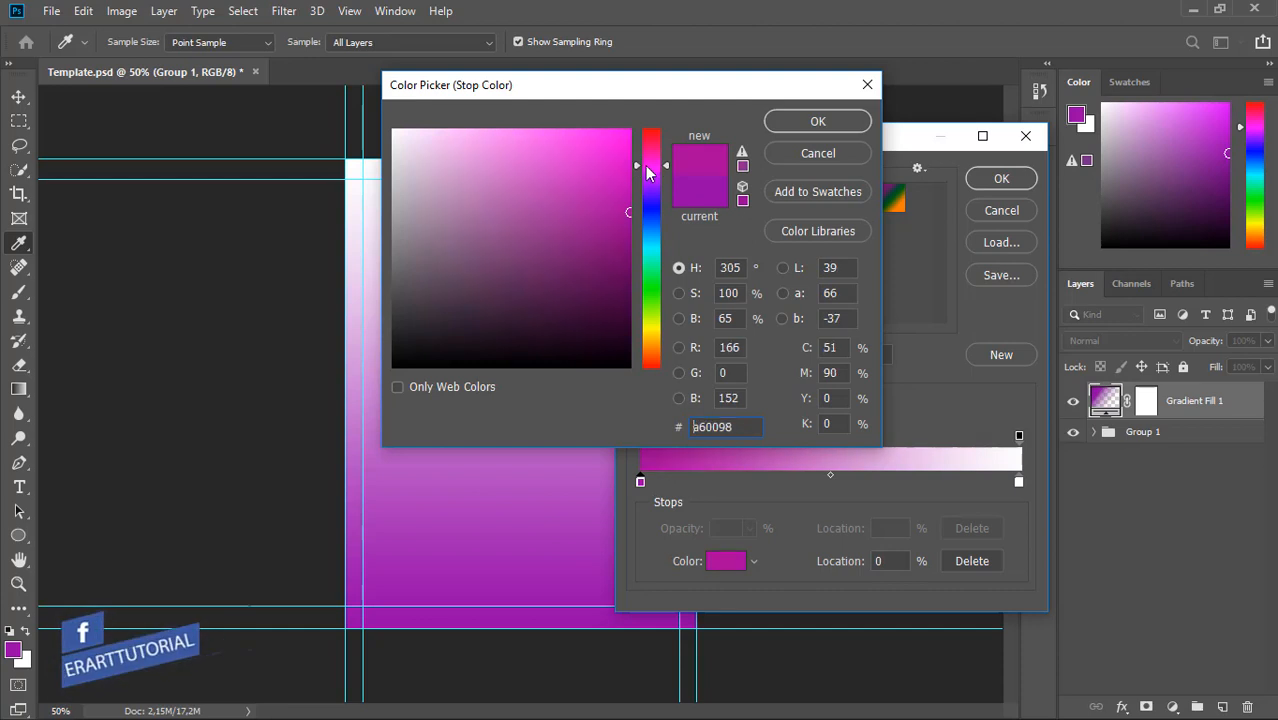
Set the gradient's starting colour stop to magenta ff00ea and its ending stop to dark purple 270c26.
drag(614, 152, 630, 128)
click(805, 137)
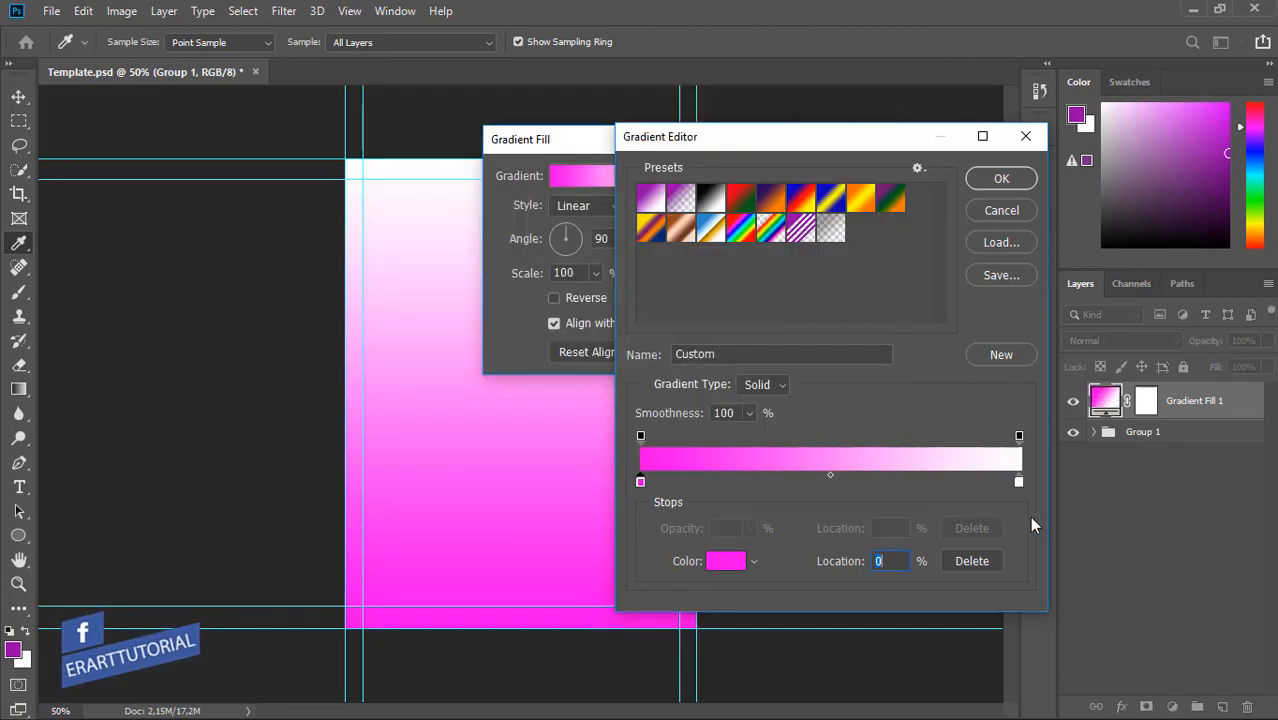
double_click(1018, 482)
click(651, 167)
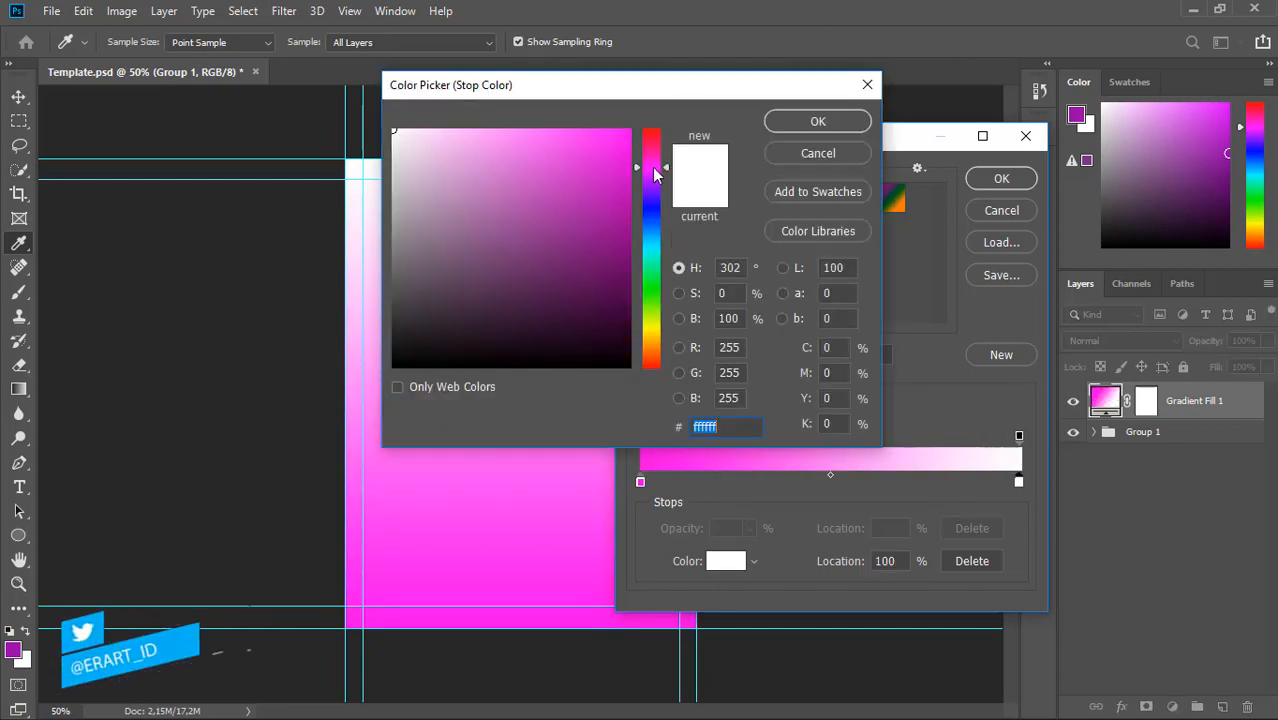
drag(600, 280, 559, 331)
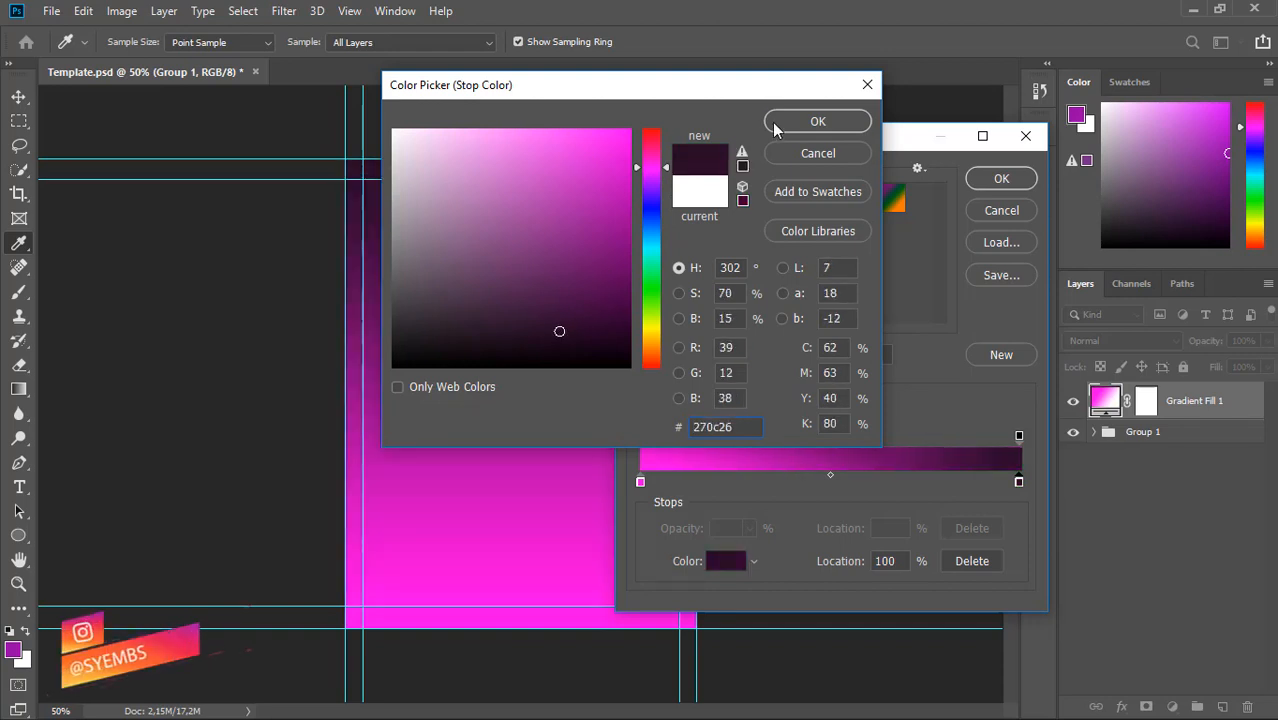
click(777, 124)
Change the gradient's starting colour stop to hot pink ff00ae.
double_click(640, 483)
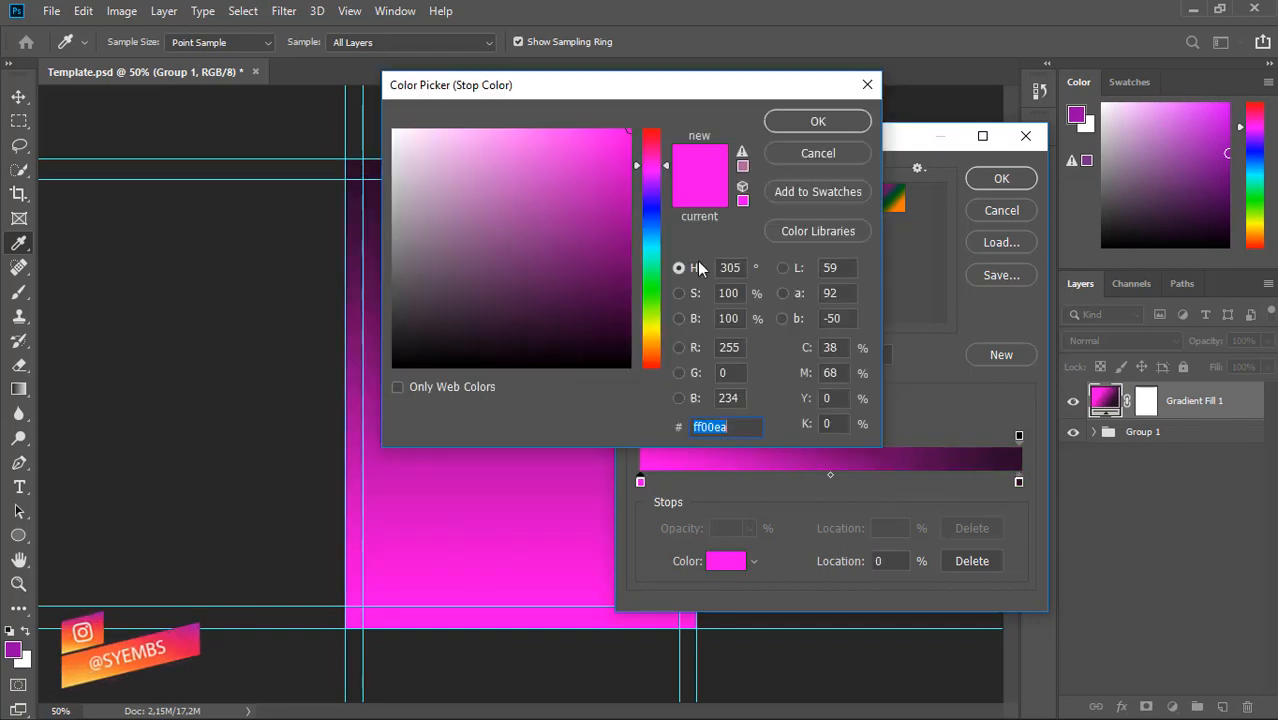
text(ff009c)
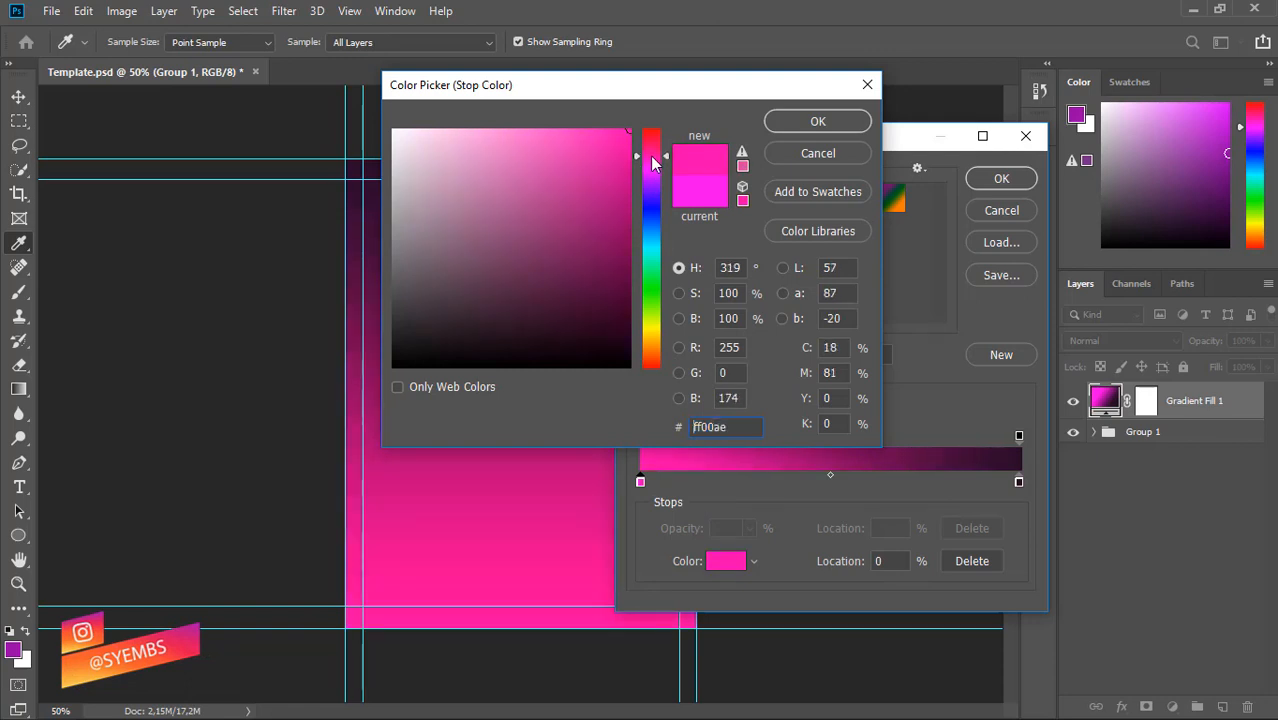
click(790, 122)
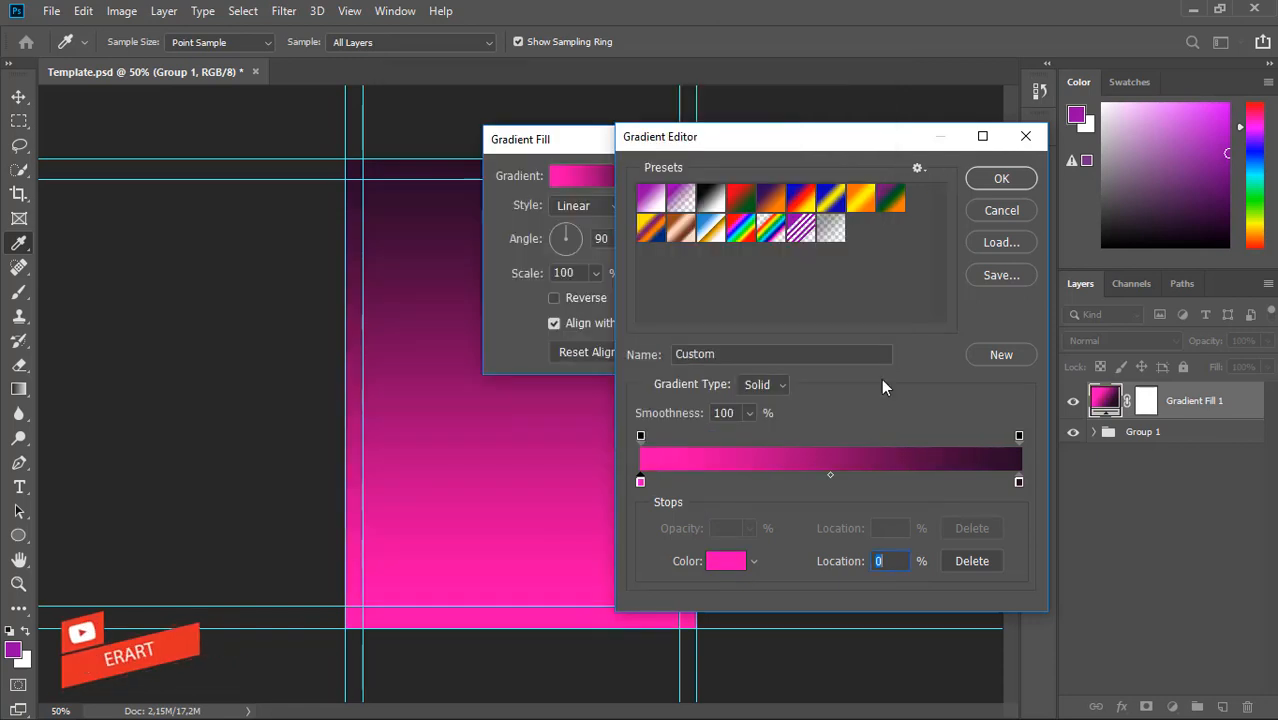
Shift the gradient's colour midpoint toward the pink stop and apply the gradient fill.
click(829, 475)
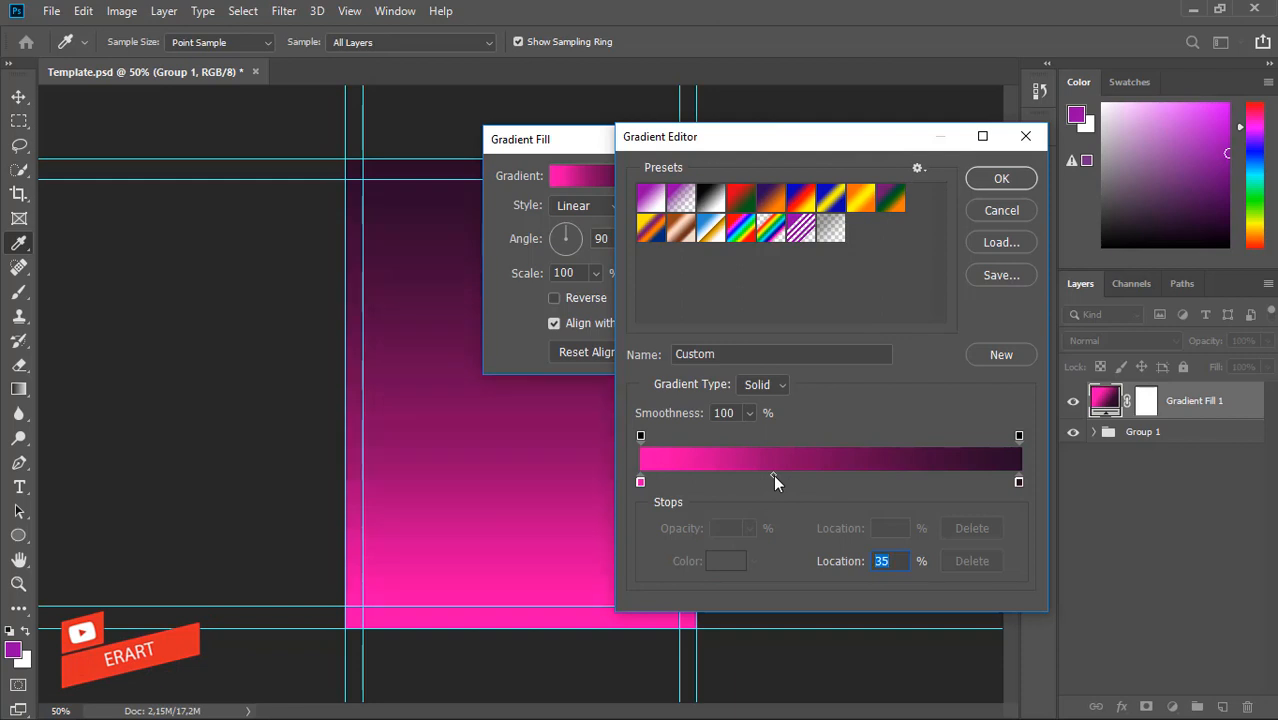
drag(773, 474, 788, 474)
click(993, 186)
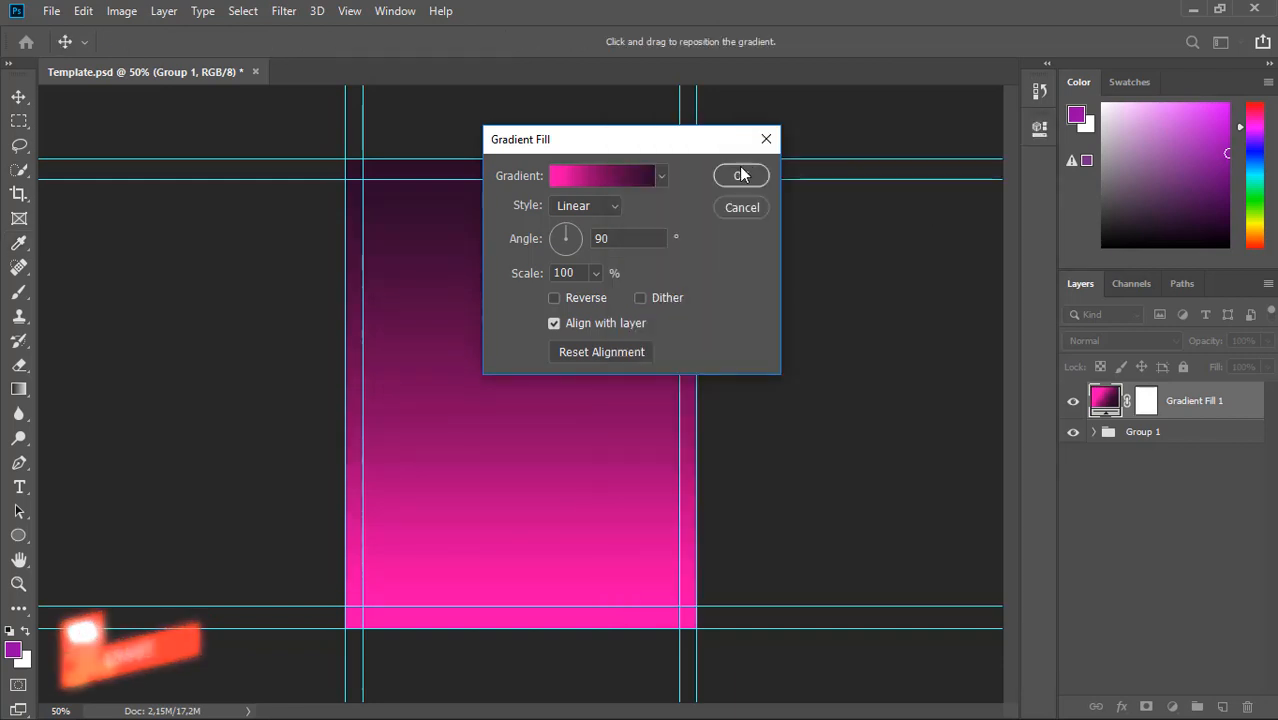
click(739, 174)
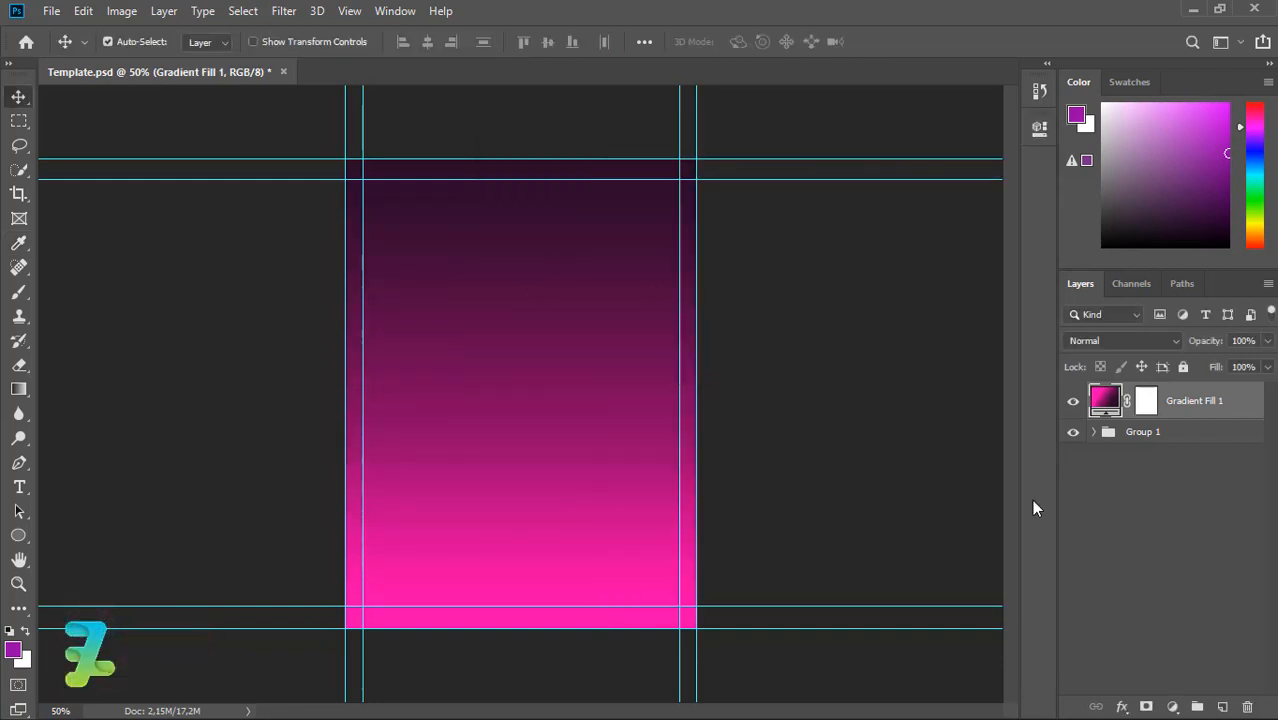
Place Gradient Fill 1 below Group 1 and add a new empty layer directly above the gradient.
drag(1096, 402, 1100, 452)
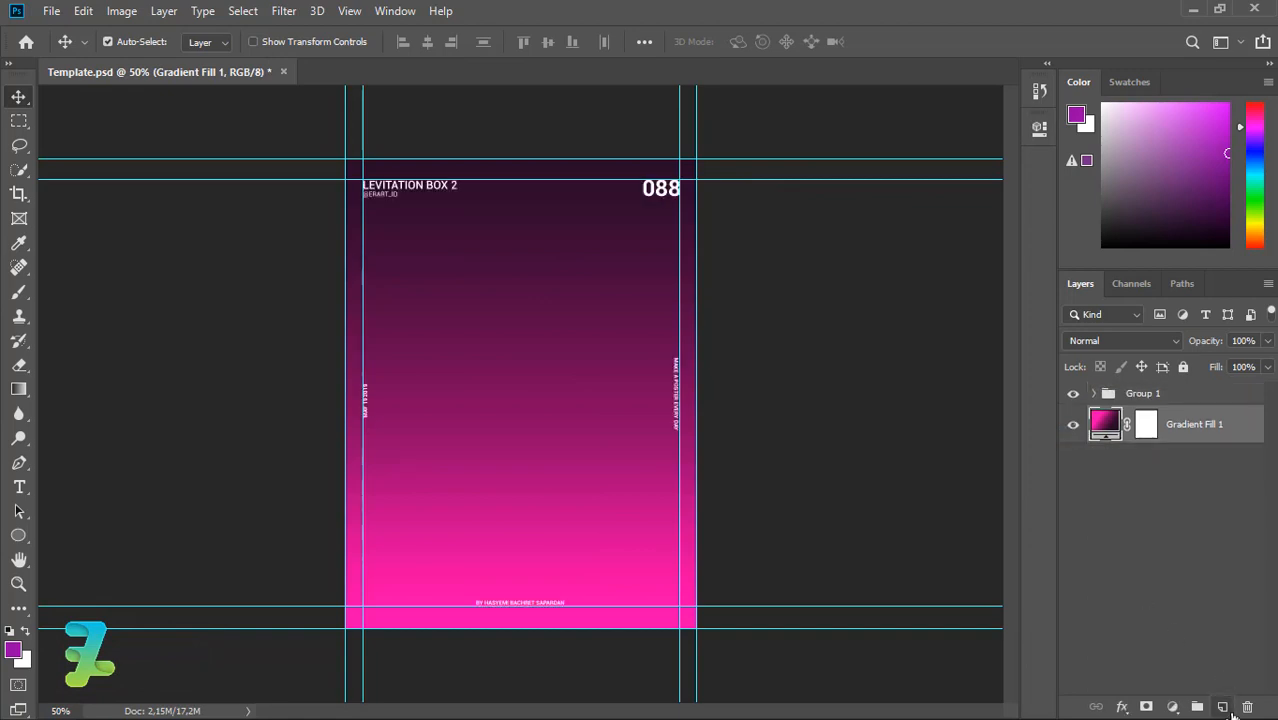
click(1222, 707)
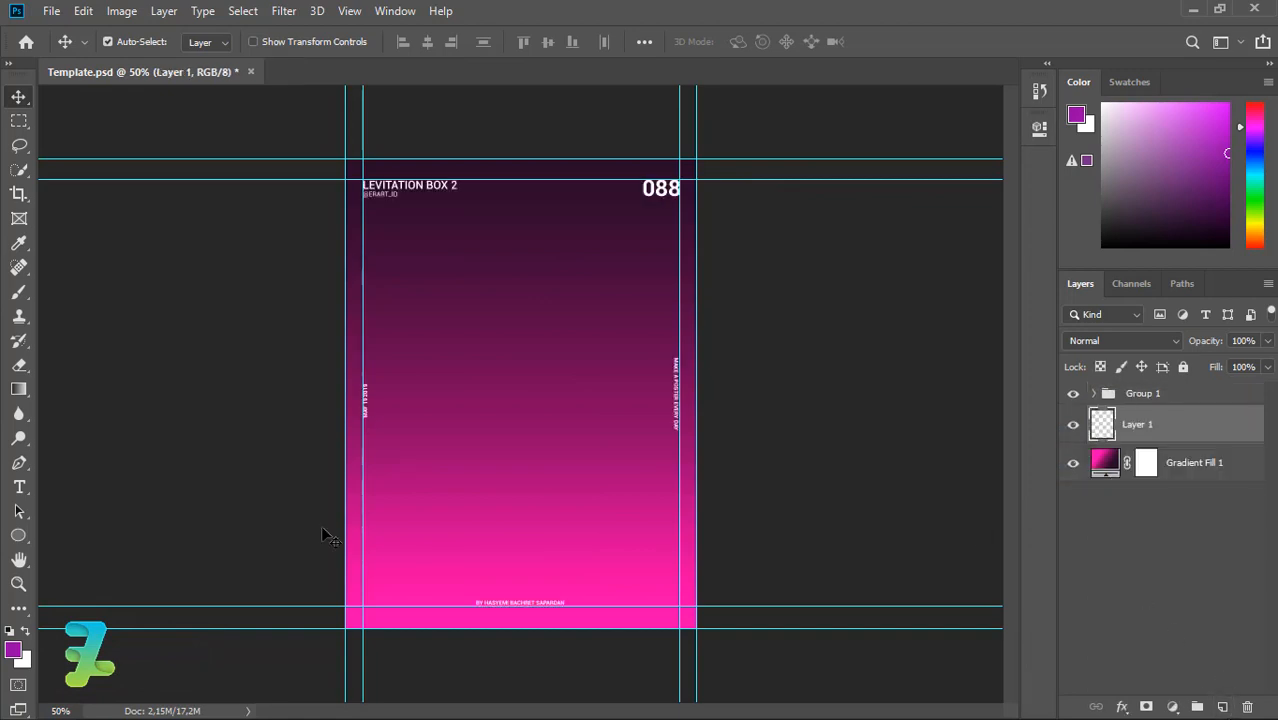
Draw a closed curved Pen path for a hill over the poster's lower-left corner, sloping down toward the right.
click(19, 463)
click(57, 468)
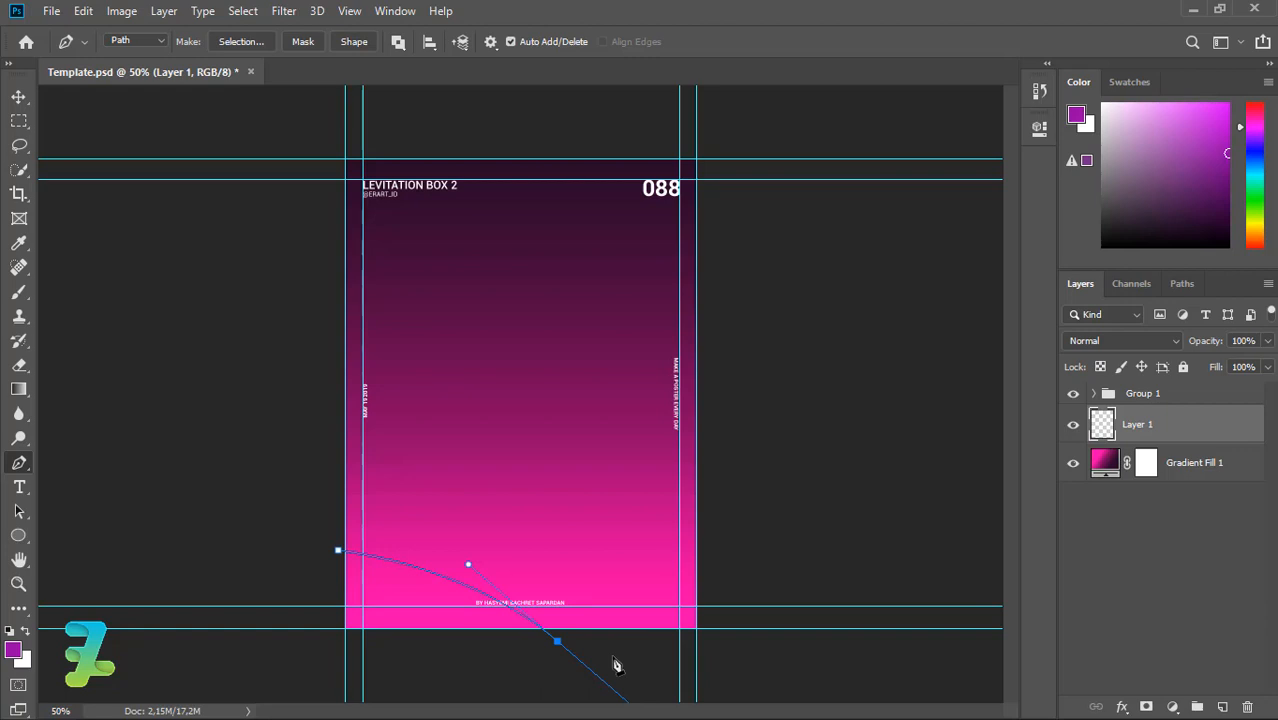
key(ctrl+z)
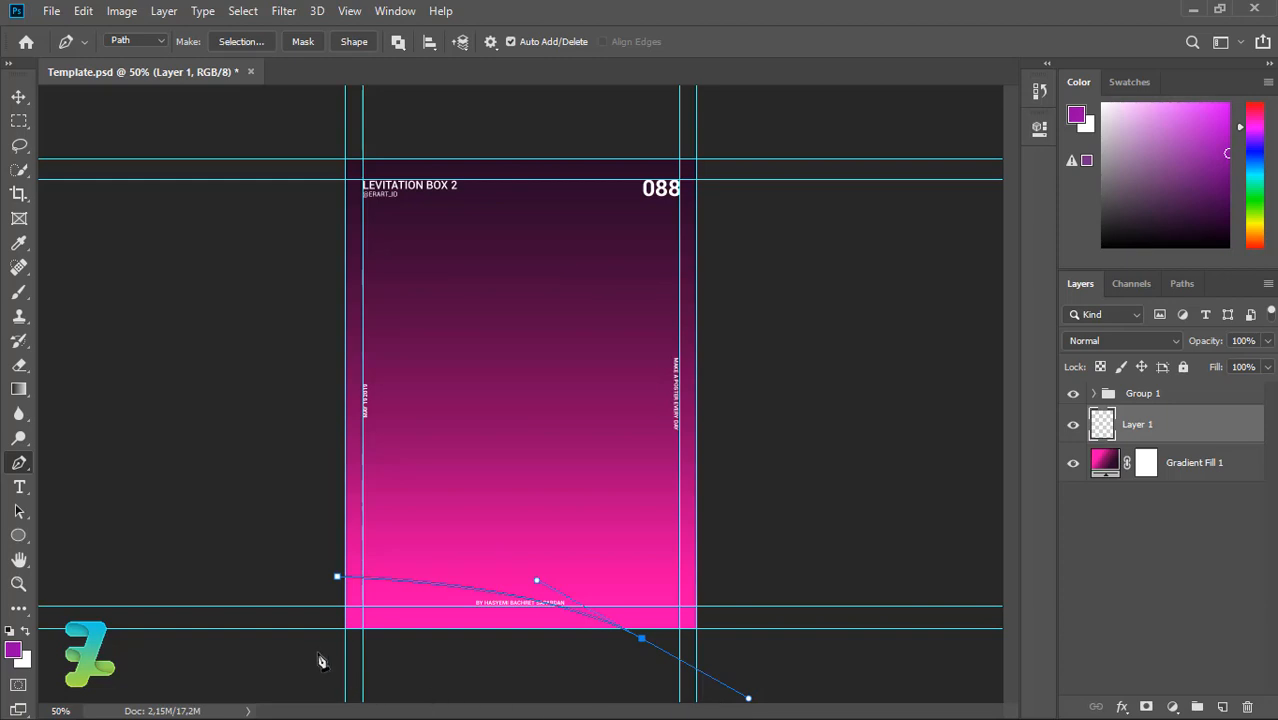
click(339, 579)
Convert the closed hill path into a selection.
right_click(340, 582)
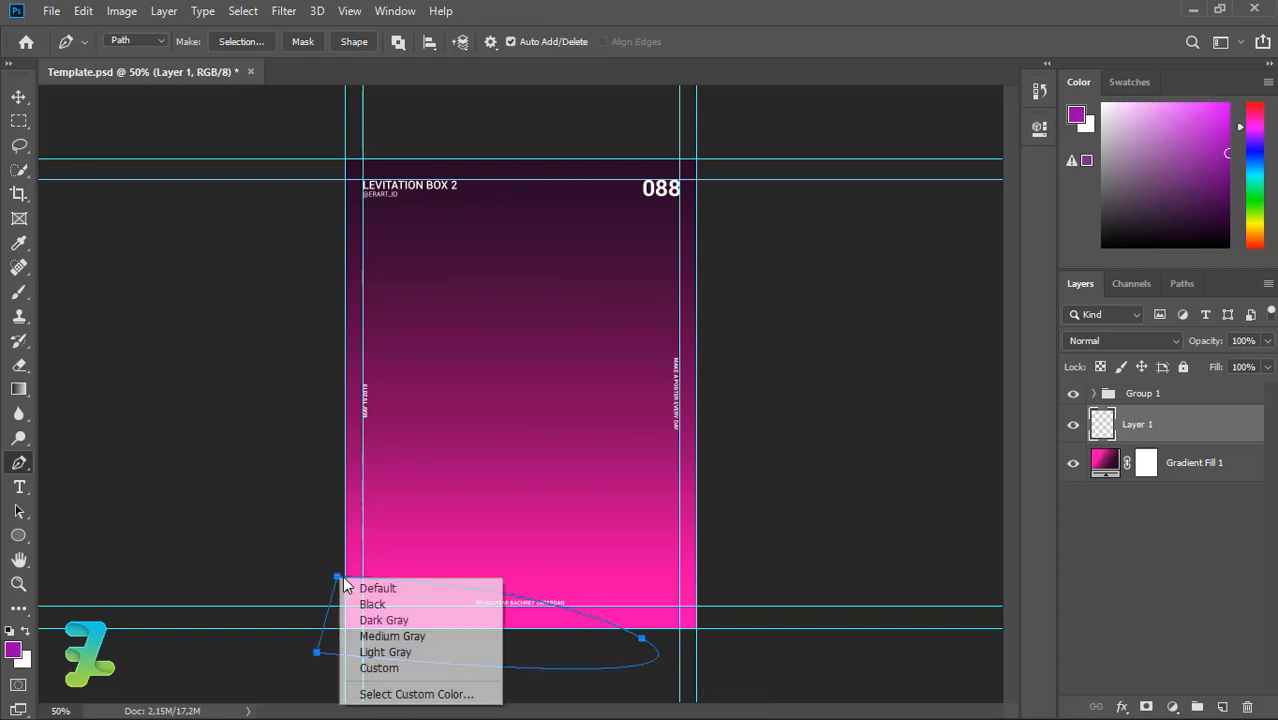
right_click(439, 539)
click(500, 193)
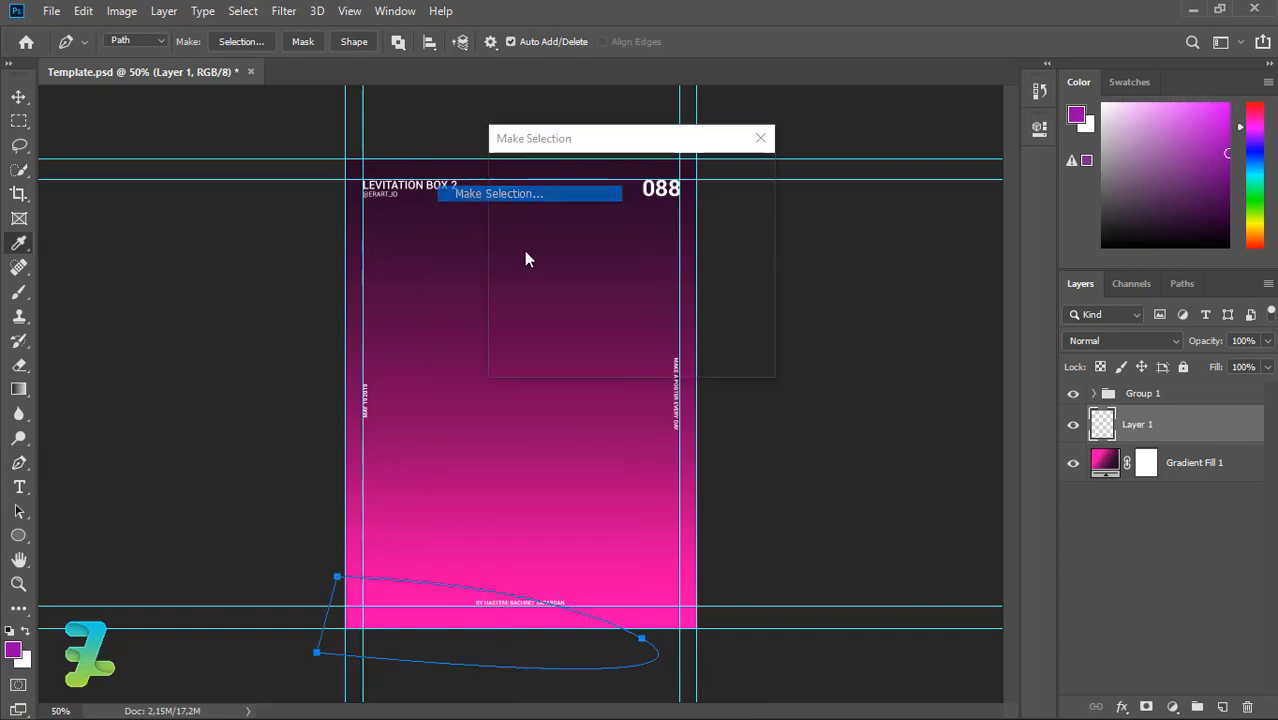
key(Return)
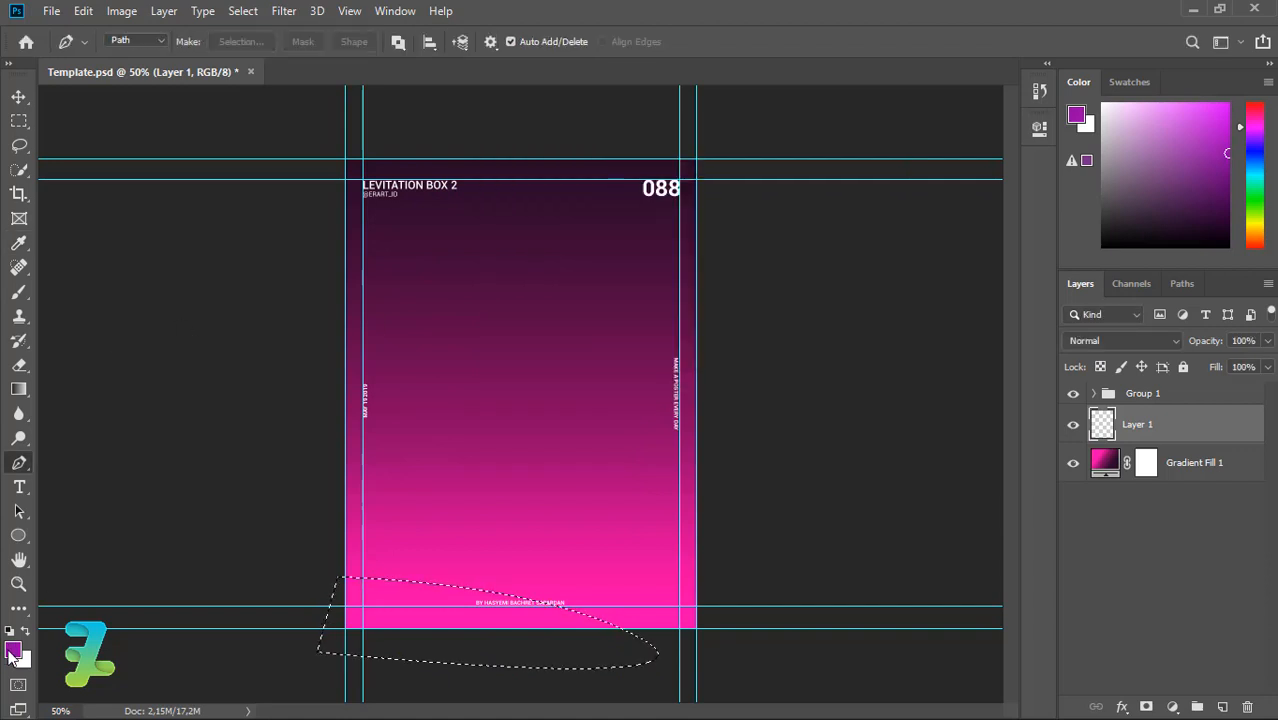
Set the foreground colour to light purple d43fea and paint the whole hill selection with the Brush.
click(12, 650)
mouse_move(410, 135)
mouse_down()
mouse_move(393, 128)
mouse_move(431, 118)
mouse_move(593, 160)
mouse_move(624, 141)
mouse_up()
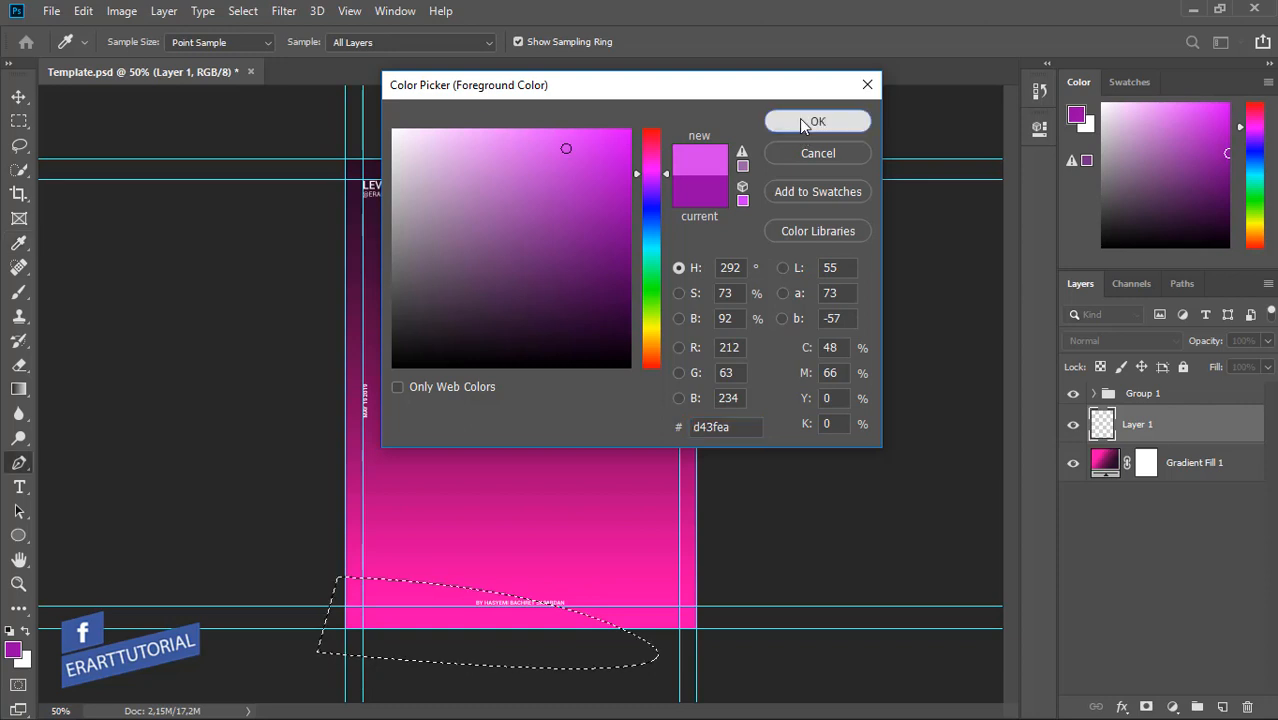
click(818, 121)
key(b)
drag(390, 600, 650, 613)
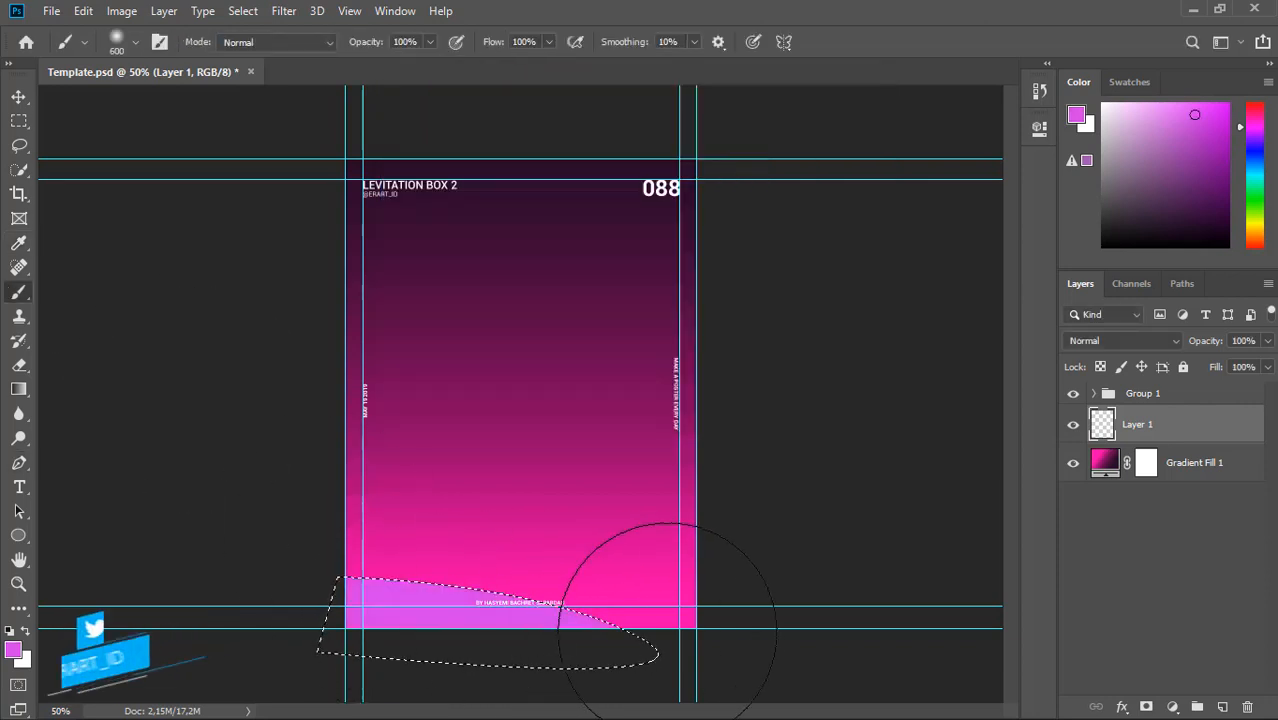
Swap the colours so light purple becomes the background, and set the foreground to a dark purple.
click(24, 632)
click(15, 648)
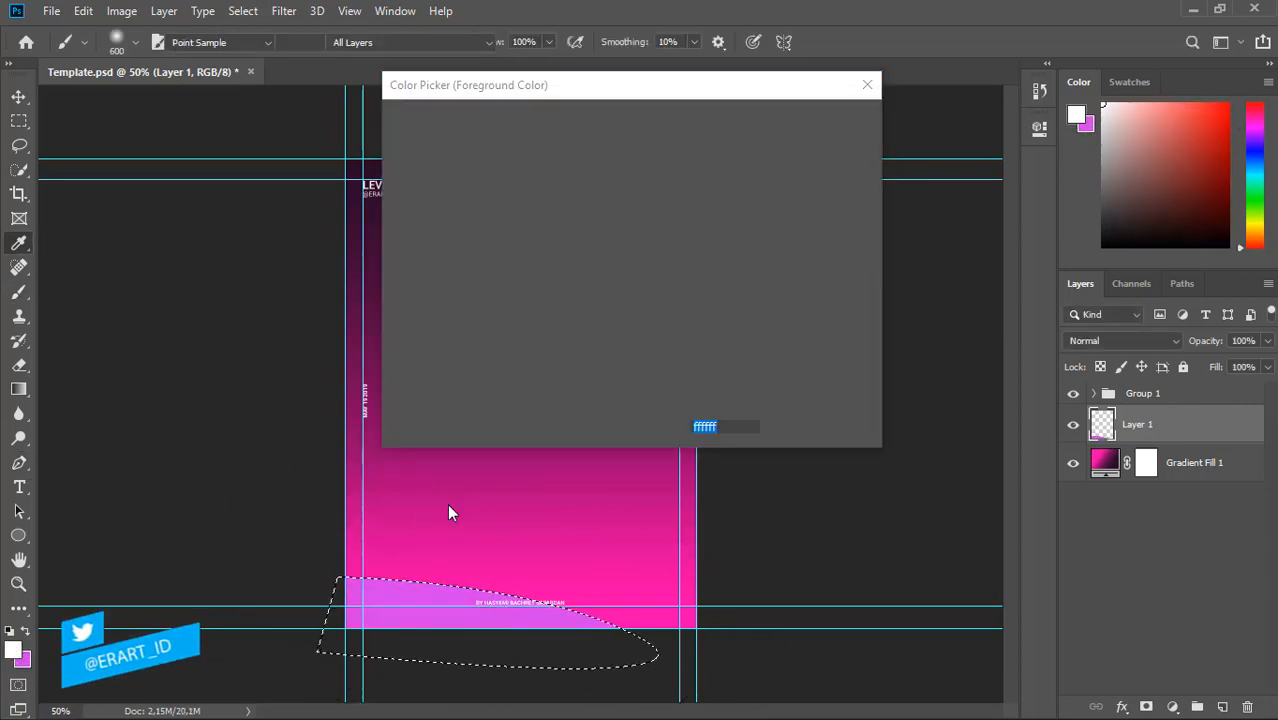
click(600, 612)
drag(585, 294, 565, 300)
click(790, 122)
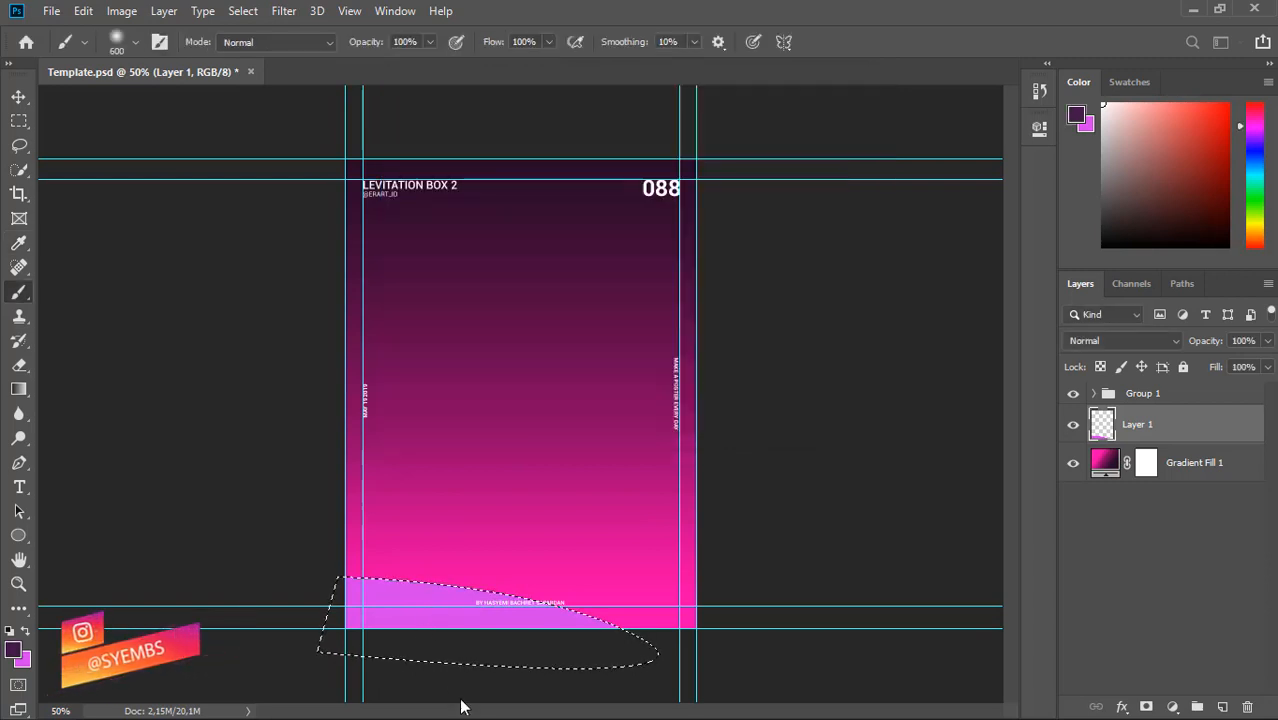
Shade the lower part of the left hill with soft dark purple strokes from a size 600 brush.
key(ctrl+minus)
key(ctrl+minus)
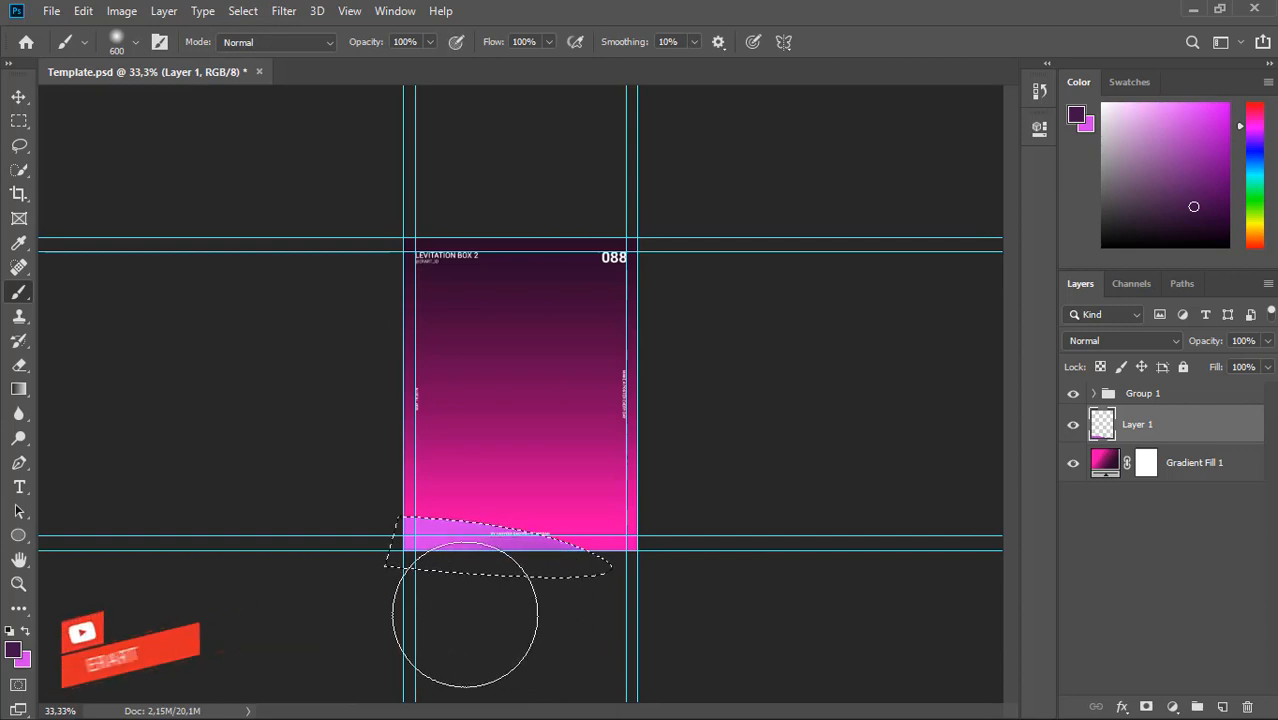
mouse_move(465, 625)
mouse_down()
mouse_move(373, 598)
mouse_move(433, 618)
mouse_up()
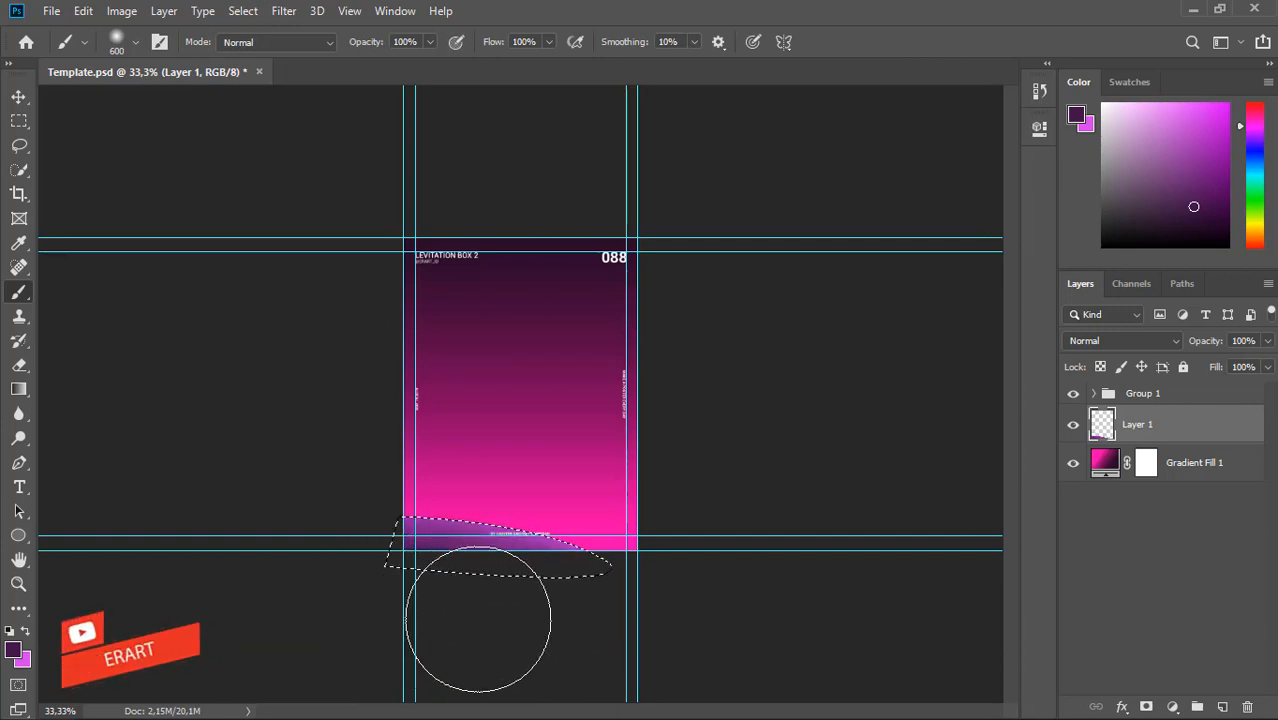
key(ctrl+plus)
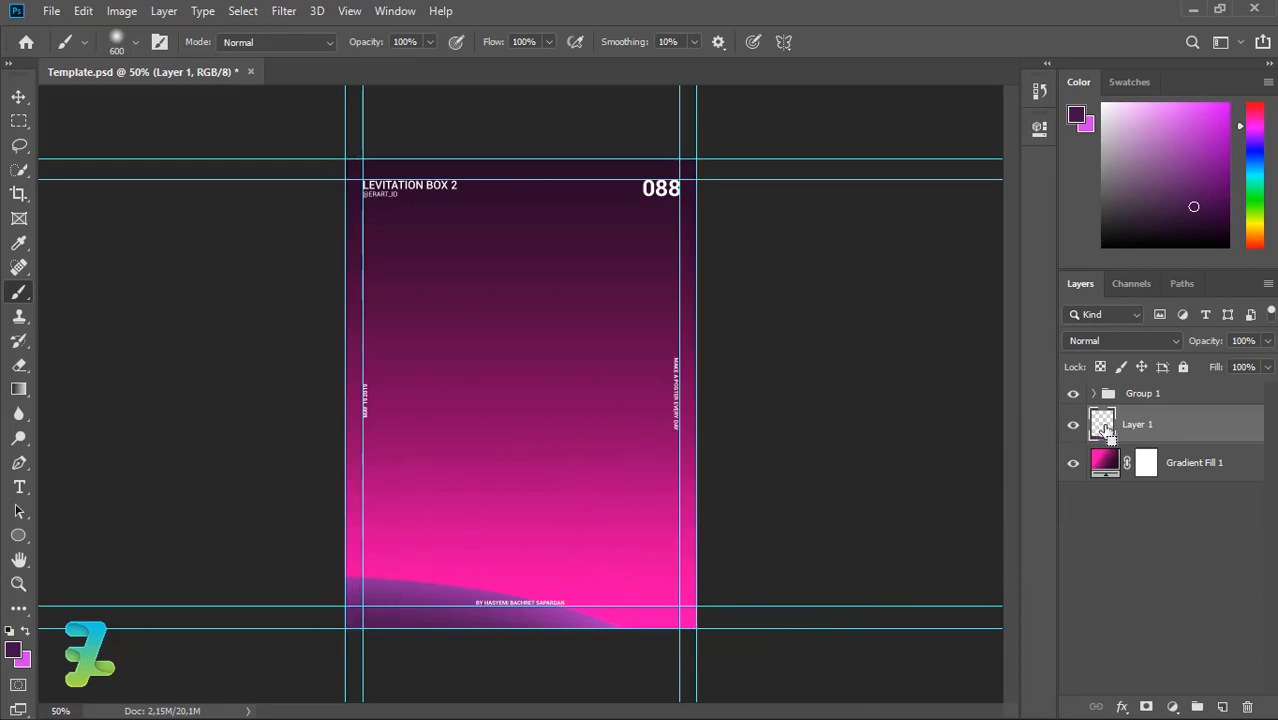
Load the left hill's outline as a selection, swap light purple to the foreground, and deselect.
ctrl+click(1102, 427)
click(25, 630)
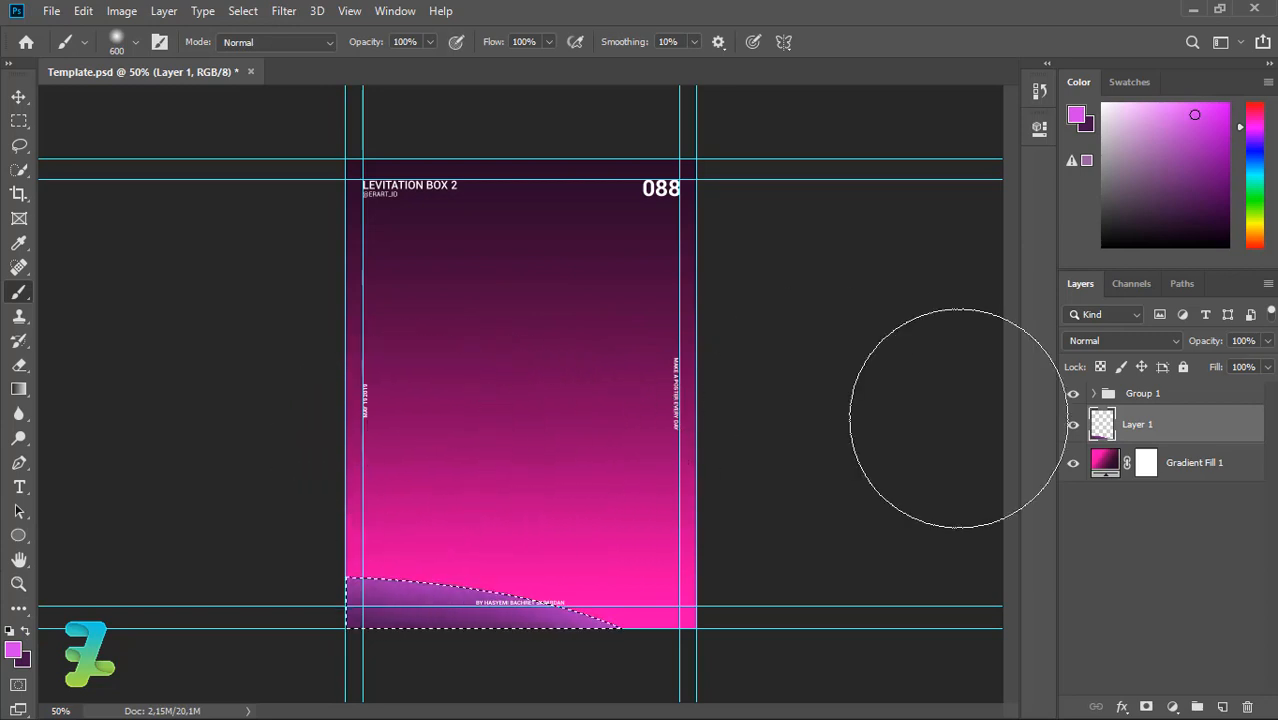
key(ctrl+d)
Add a new layer above Gradient Fill 1 and draw a closed Pen path for a second hill at the poster's lower-right corner.
click(1108, 468)
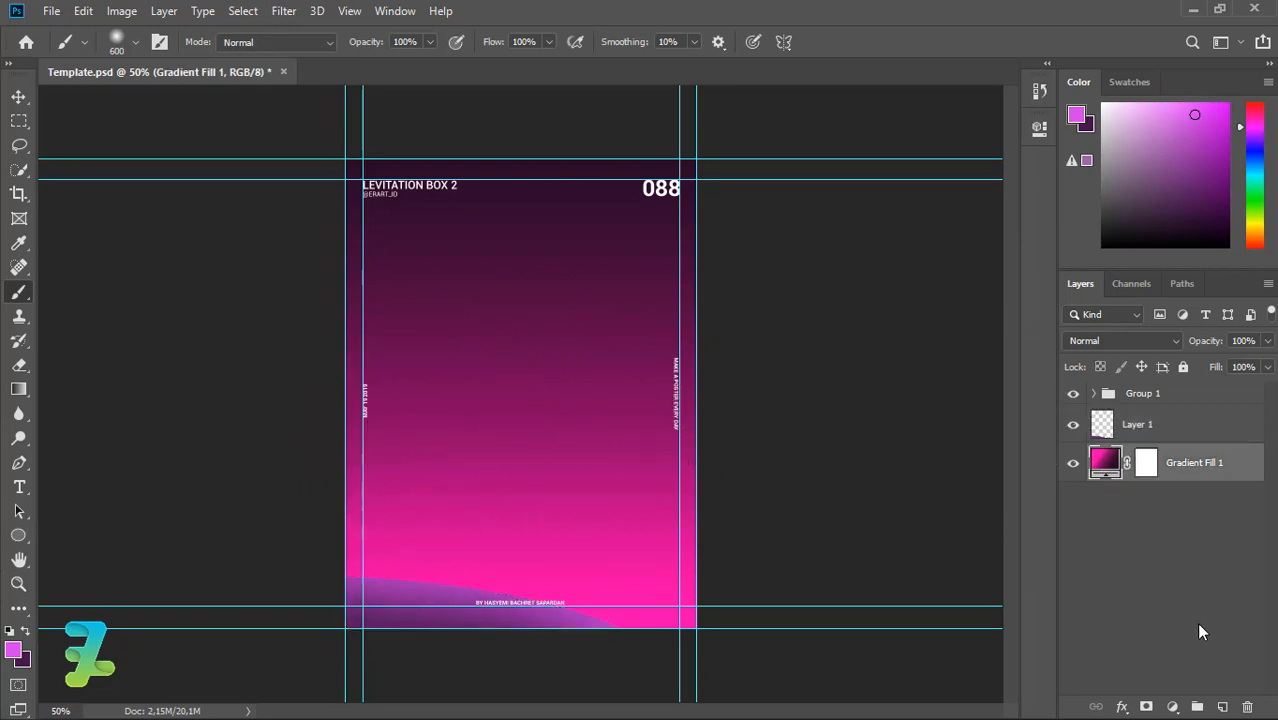
click(1223, 703)
key(p)
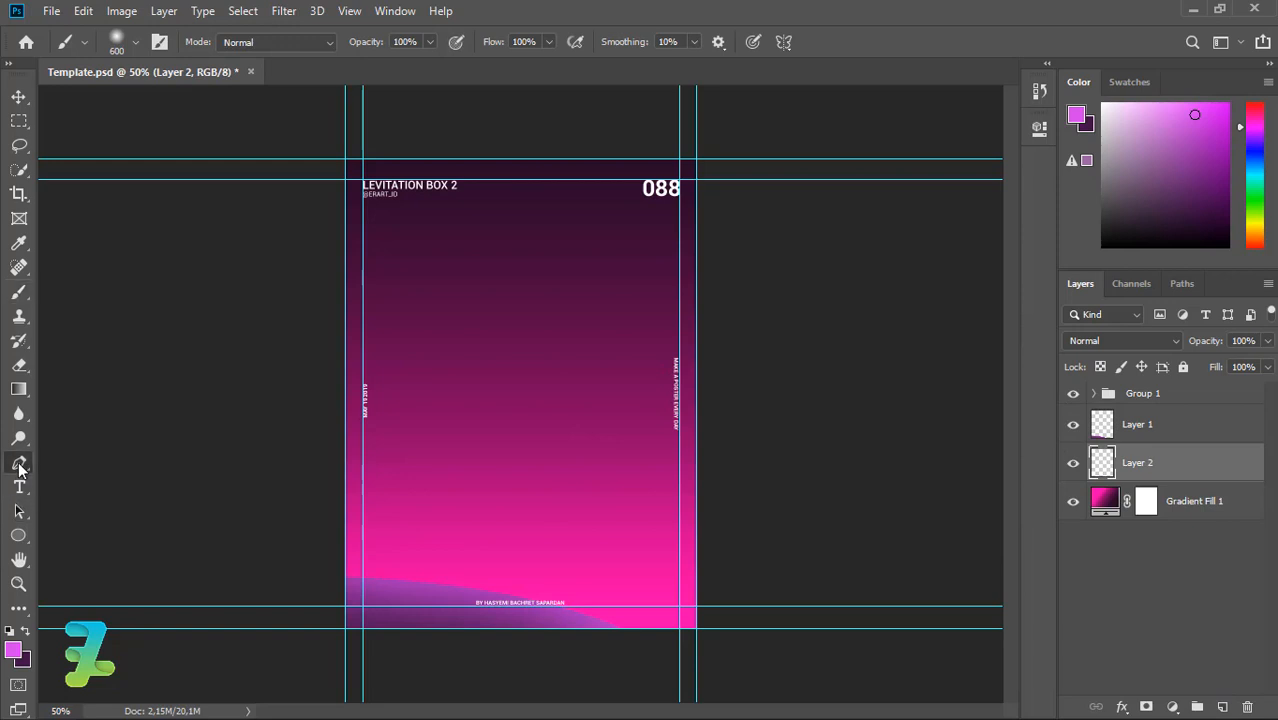
click(541, 604)
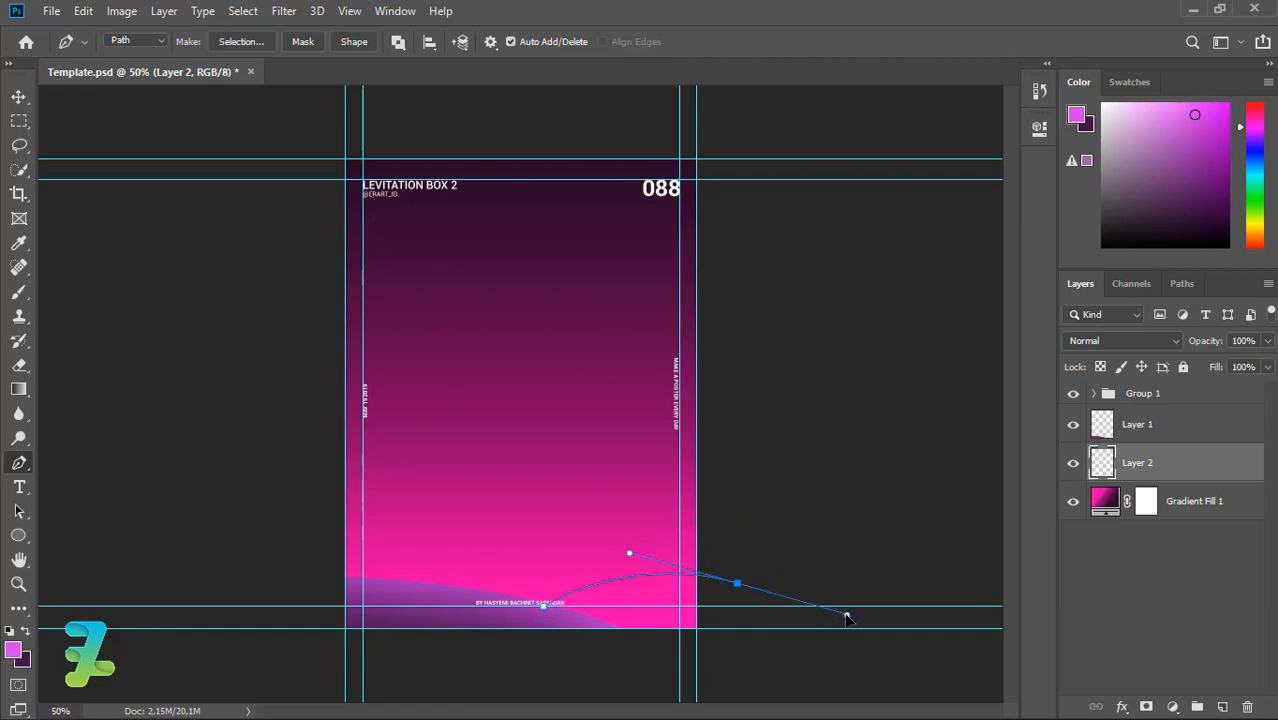
Turn the second hill's path into a selection.
right_click(545, 619)
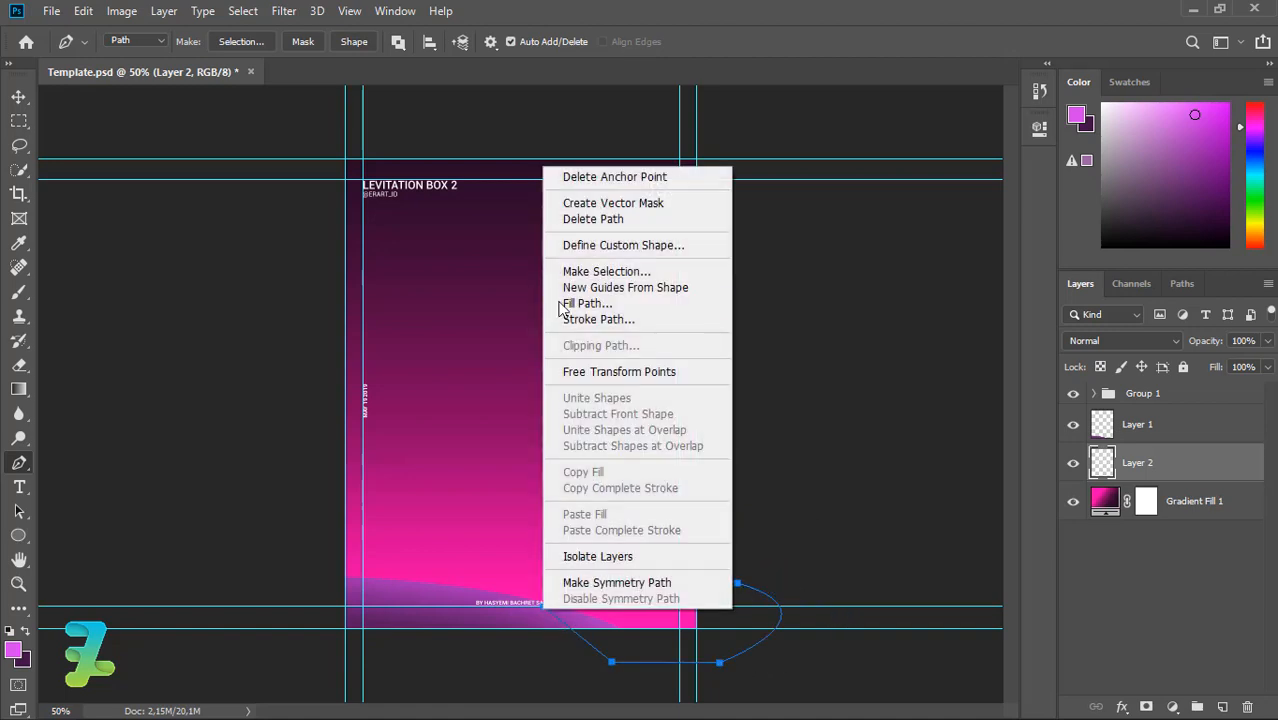
click(560, 273)
key(Return)
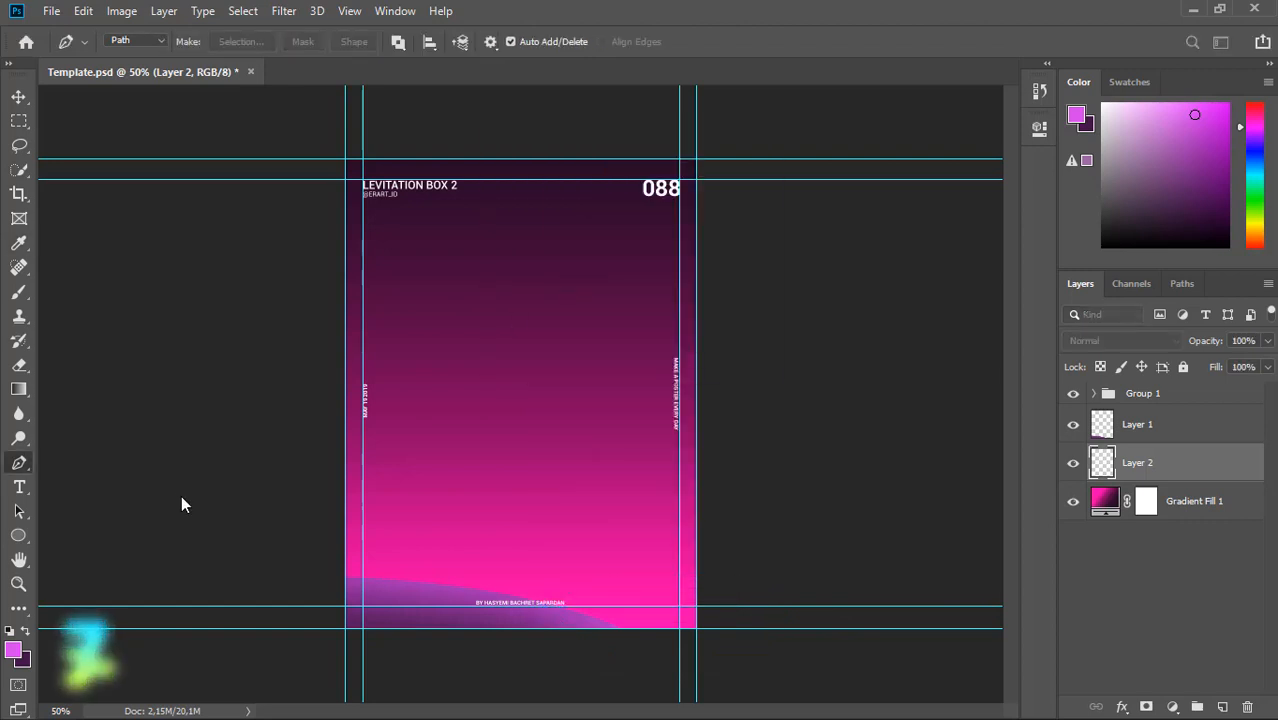
Paint the right hill selection dark purple with the Brush and shade it with soft light and dark purple strokes.
click(20, 289)
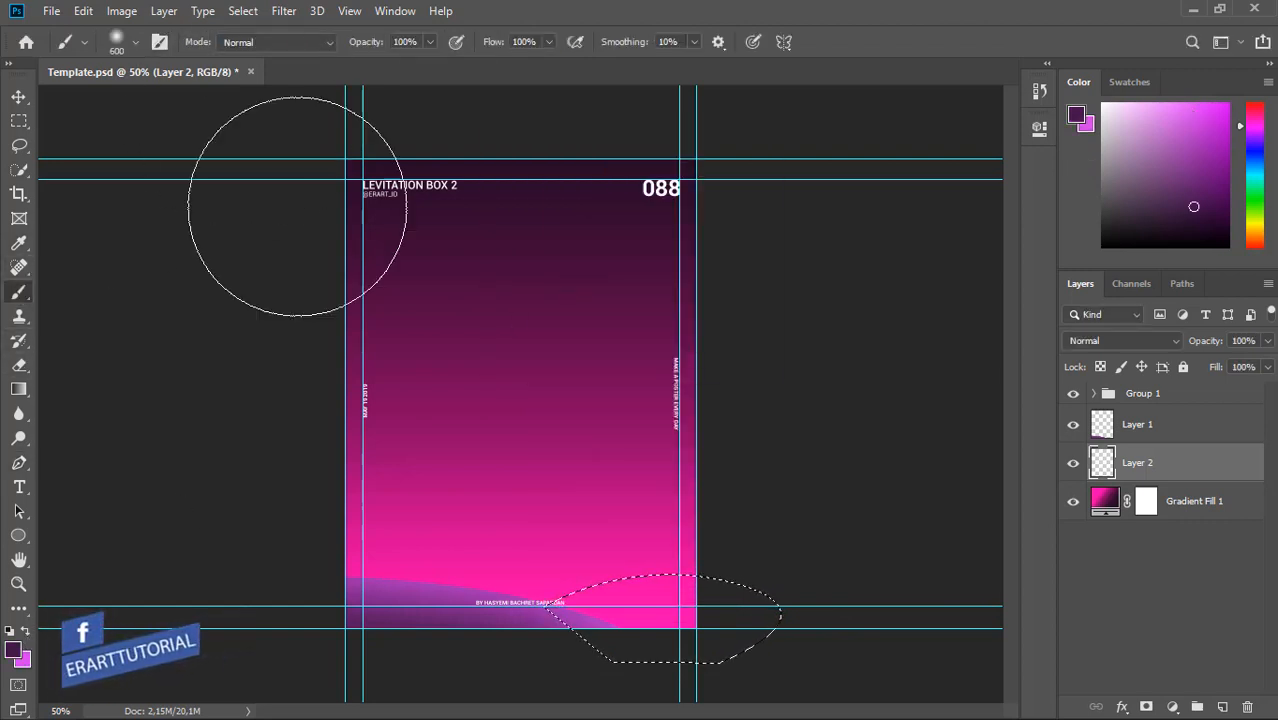
mouse_move(655, 500)
mouse_down()
mouse_move(653, 582)
mouse_move(546, 598)
mouse_move(741, 620)
mouse_move(640, 605)
mouse_up()
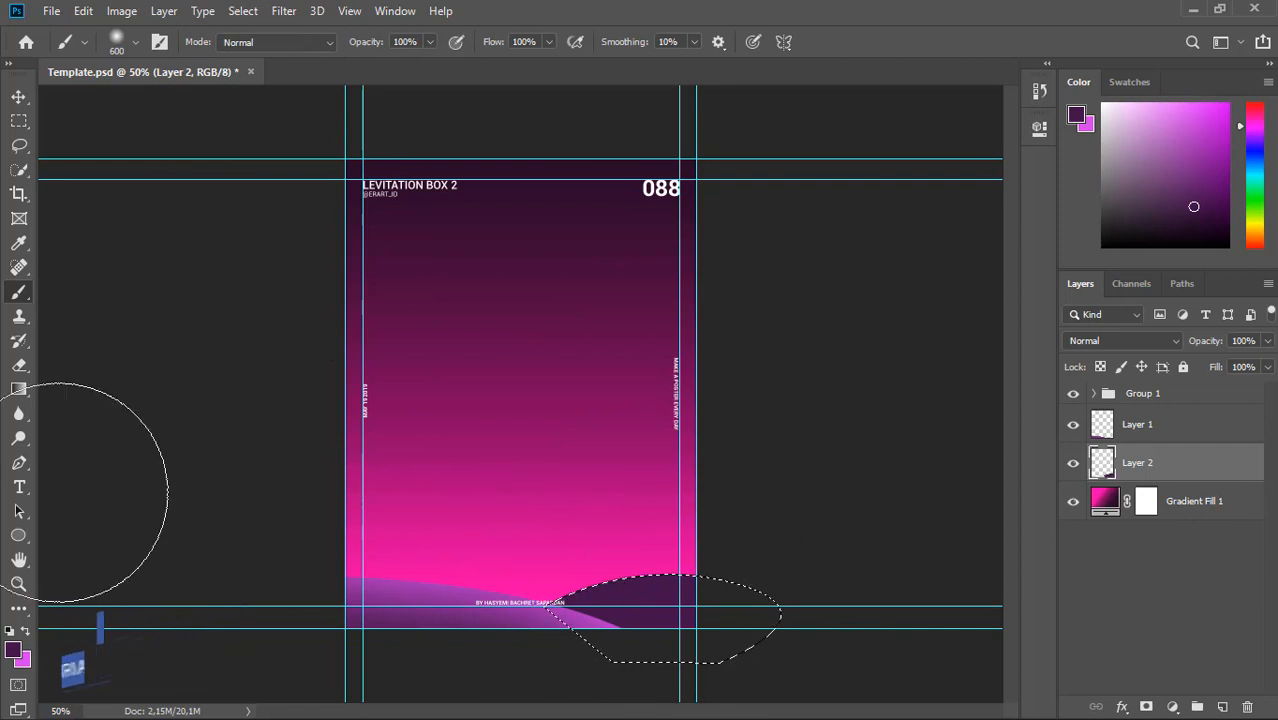
click(26, 630)
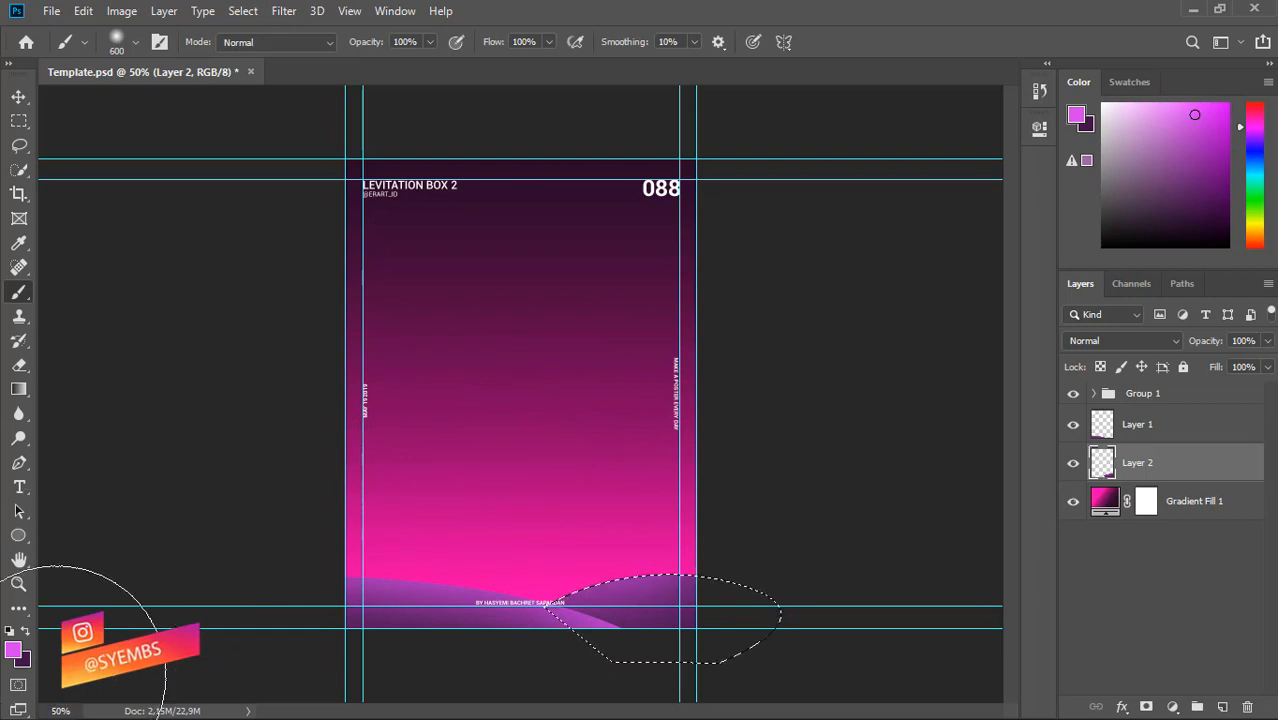
click(26, 630)
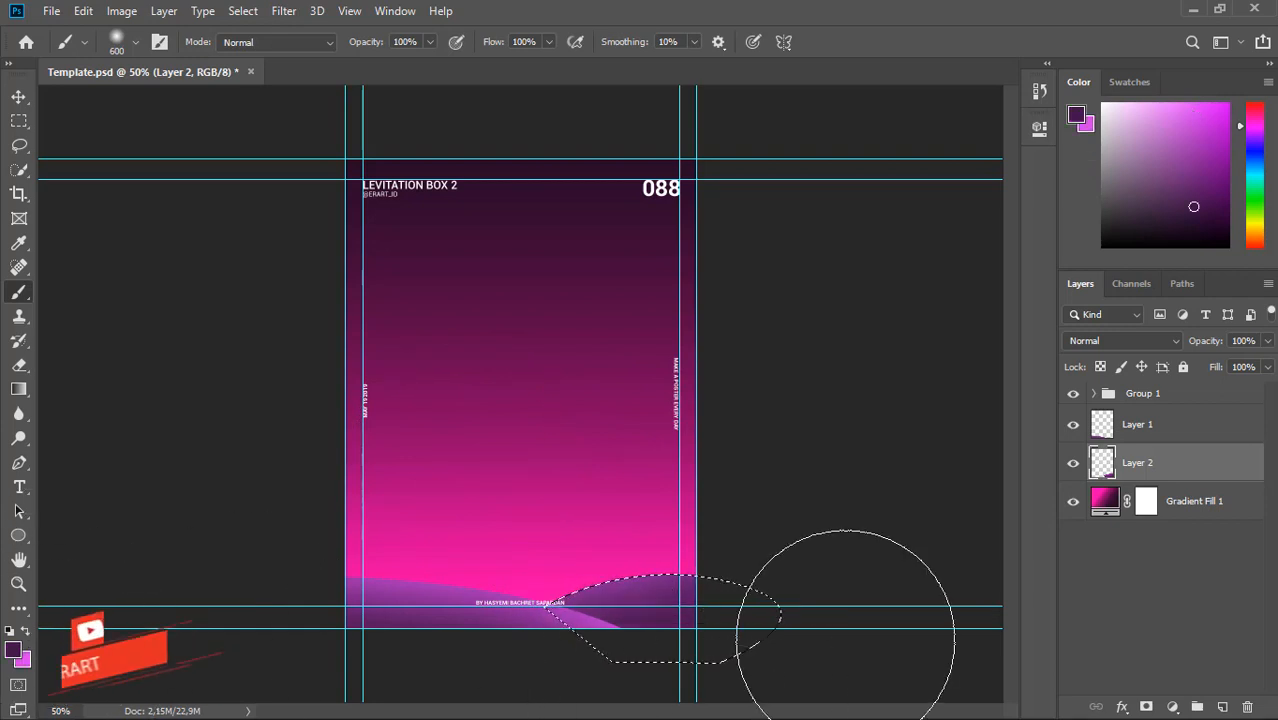
Deselect, add a new layer above Gradient Fill 1, and draw a closed Pen path for a wide back hill spanning the poster.
click(1175, 508)
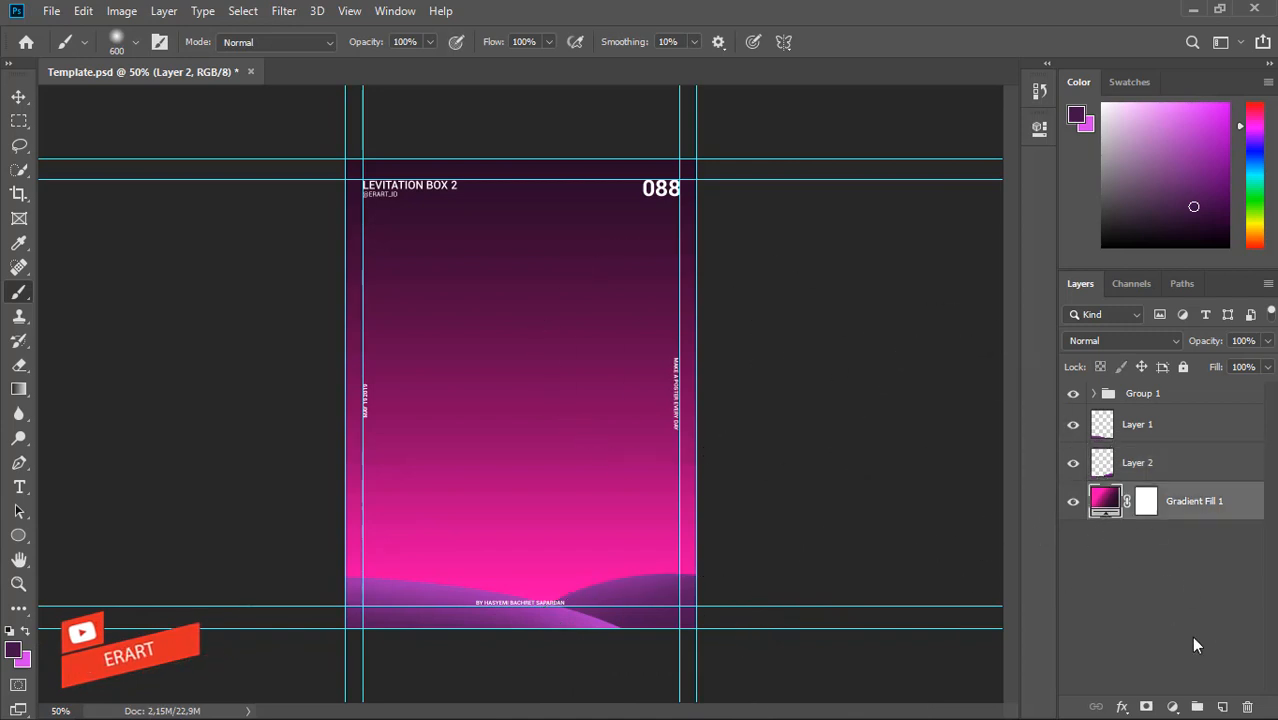
click(1194, 641)
click(1180, 503)
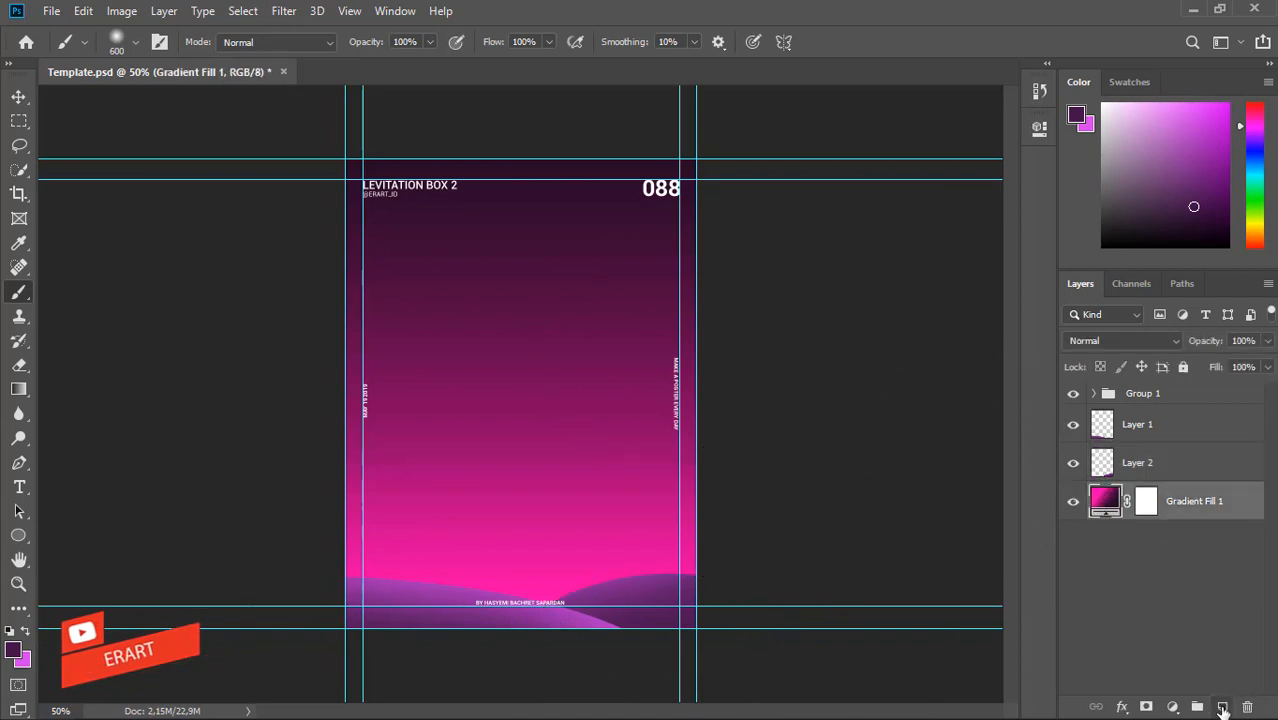
click(1222, 707)
click(19, 462)
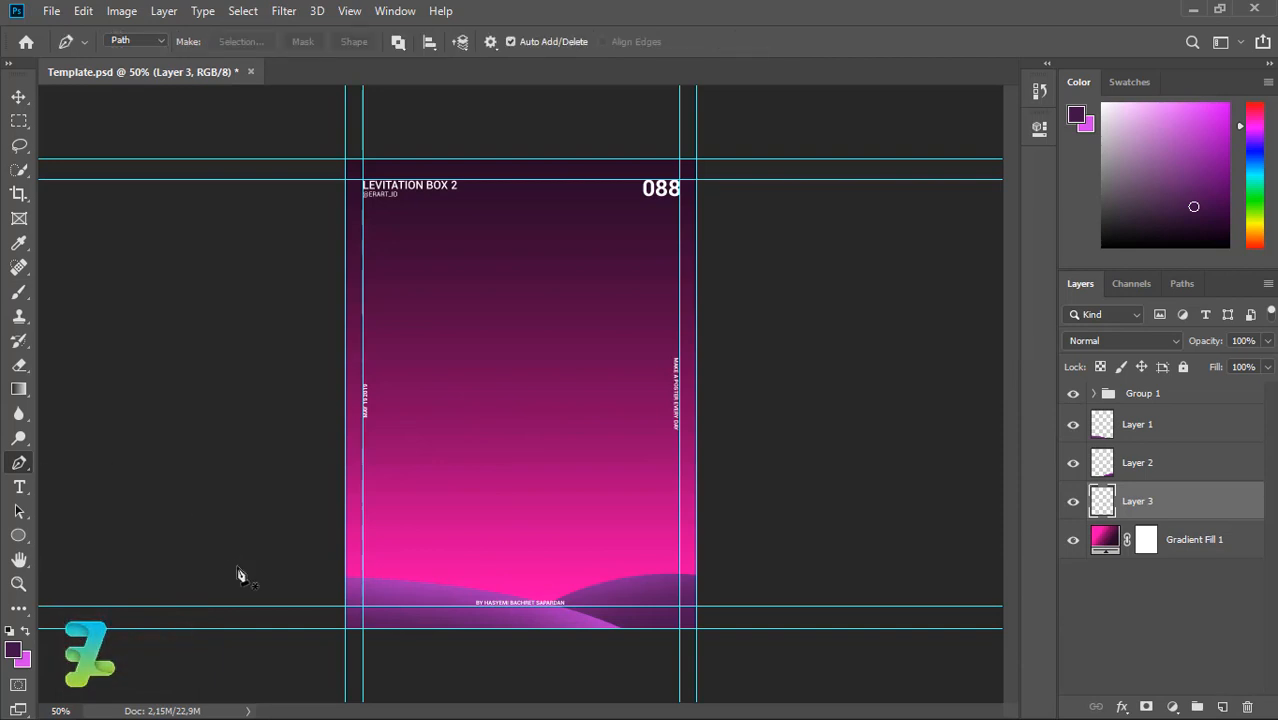
click(345, 558)
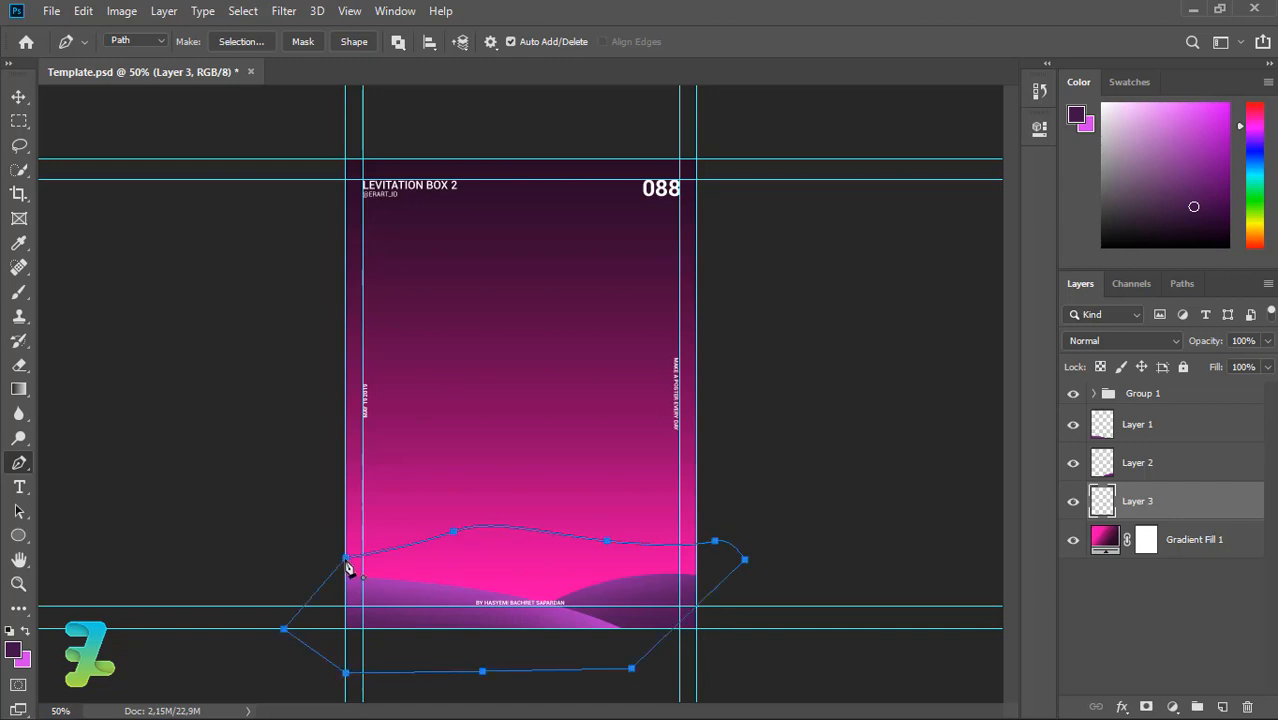
right_click(346, 563)
Turn the back hill's path into a selection.
right_click(498, 545)
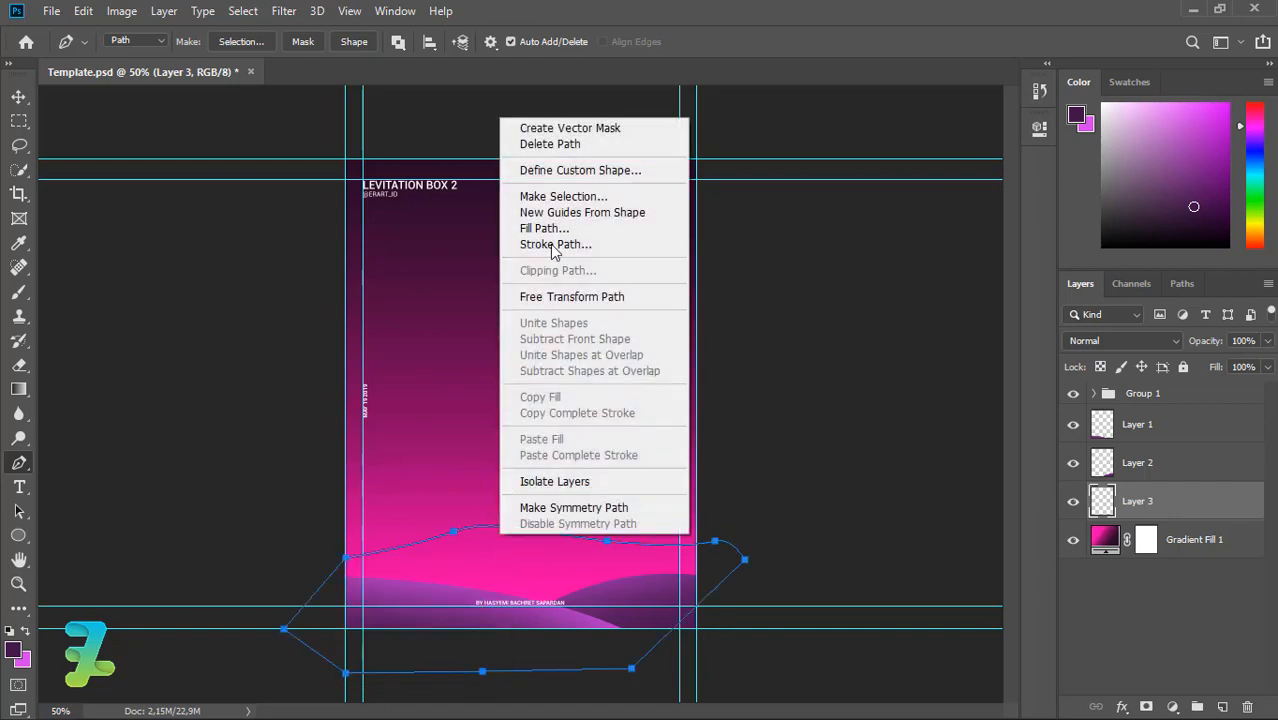
click(555, 194)
key(Return)
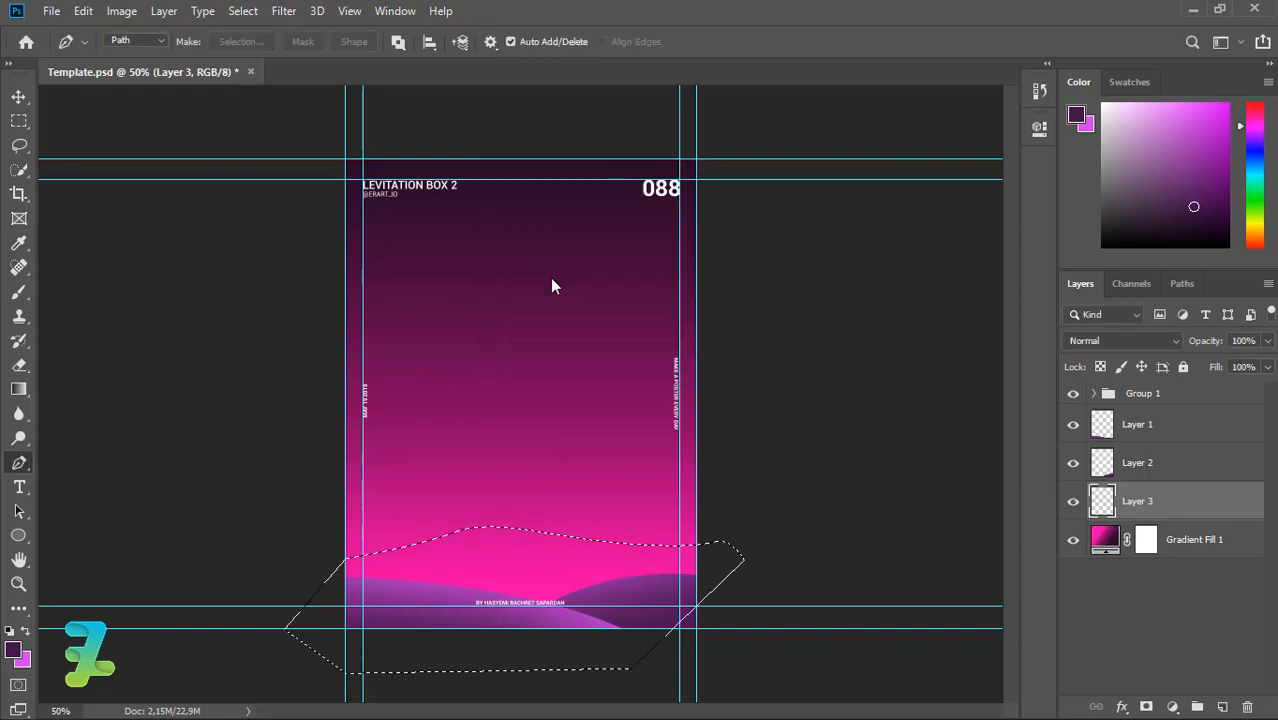
Fill the back hill selection with dark purple using the Brush, and deselect.
click(19, 291)
drag(370, 592, 760, 608)
key(ctrl+d)
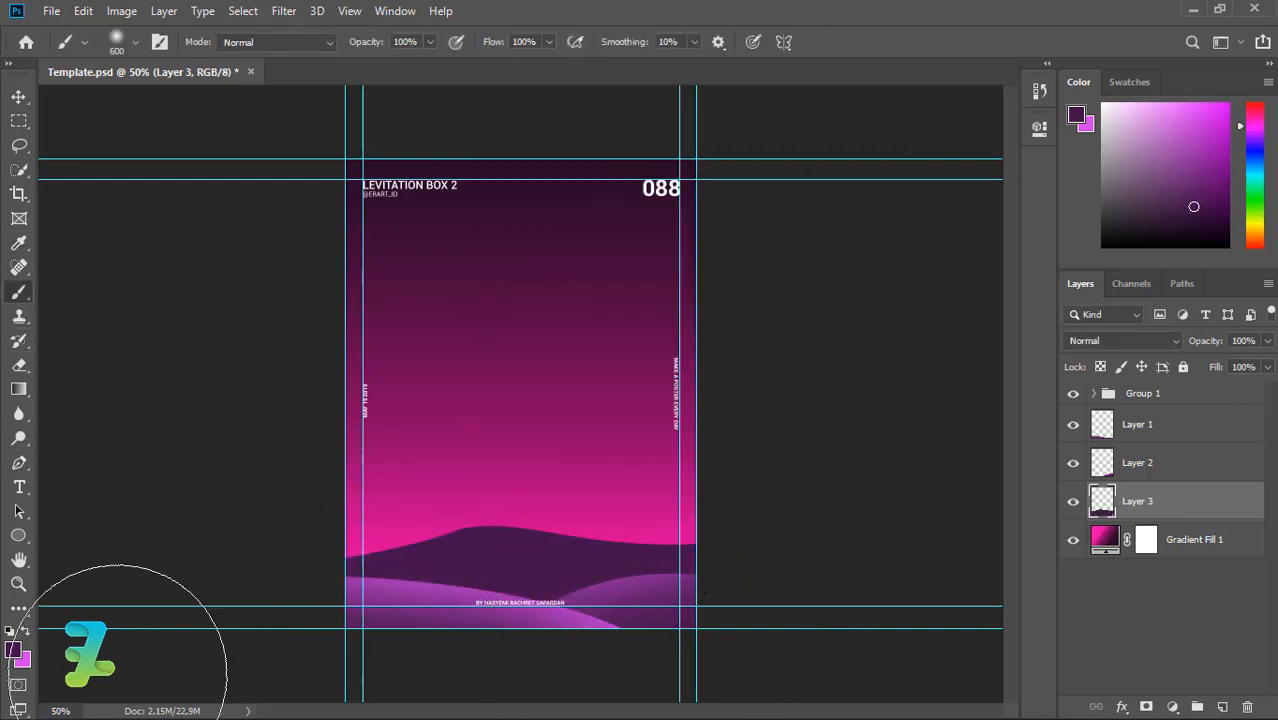
Load the back hill's outline as a selection, brush soft light purple shading along its crest, and deselect.
click(26, 630)
click(356, 442)
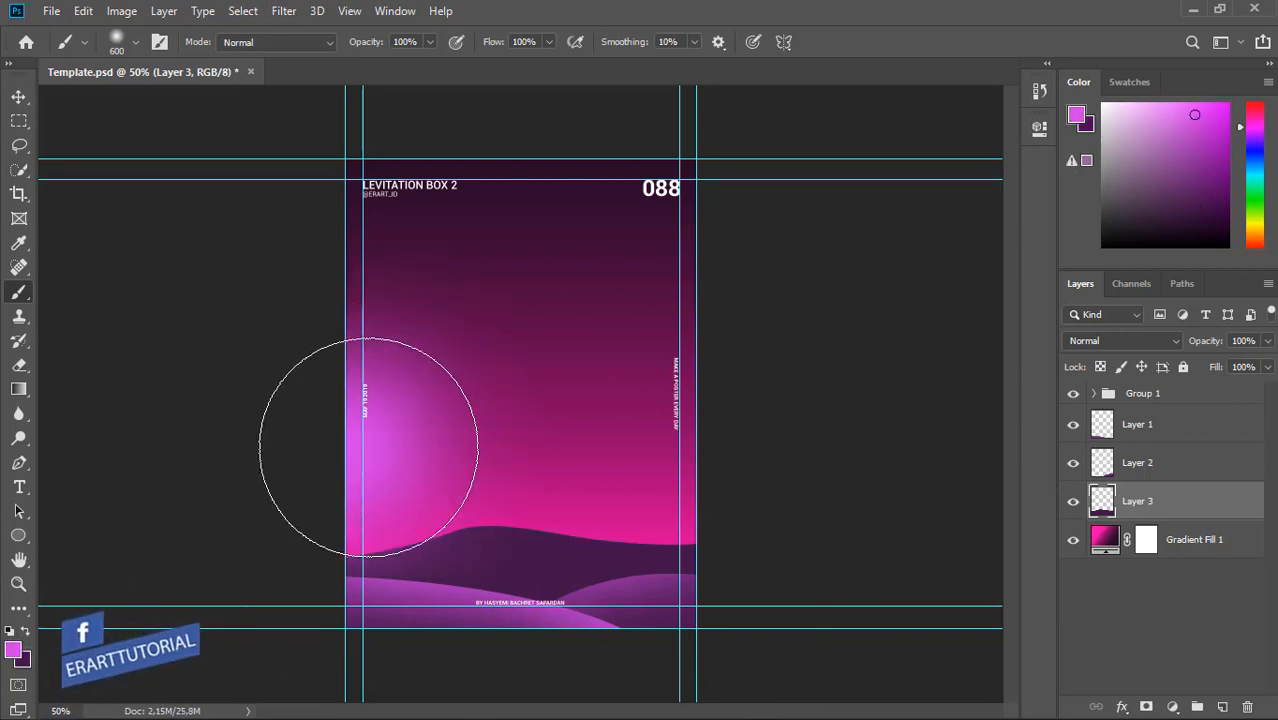
key(ctrl+z)
ctrl+click(1101, 502)
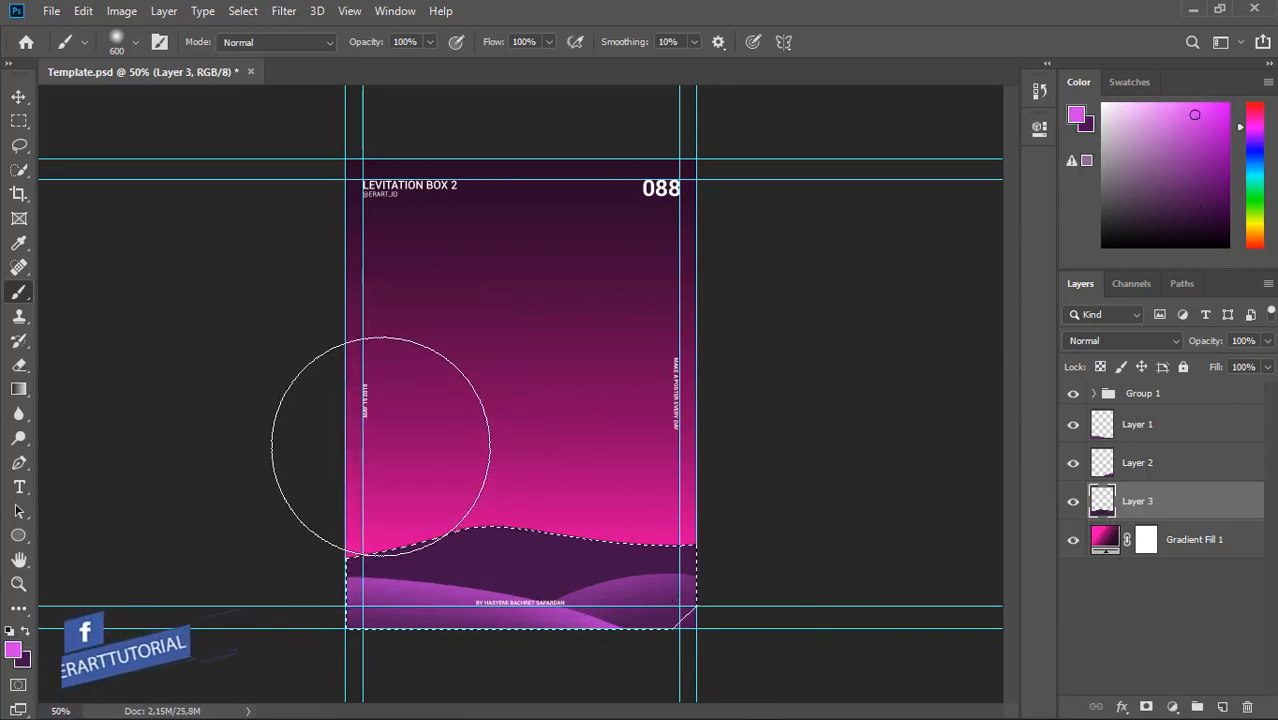
drag(511, 422, 687, 422)
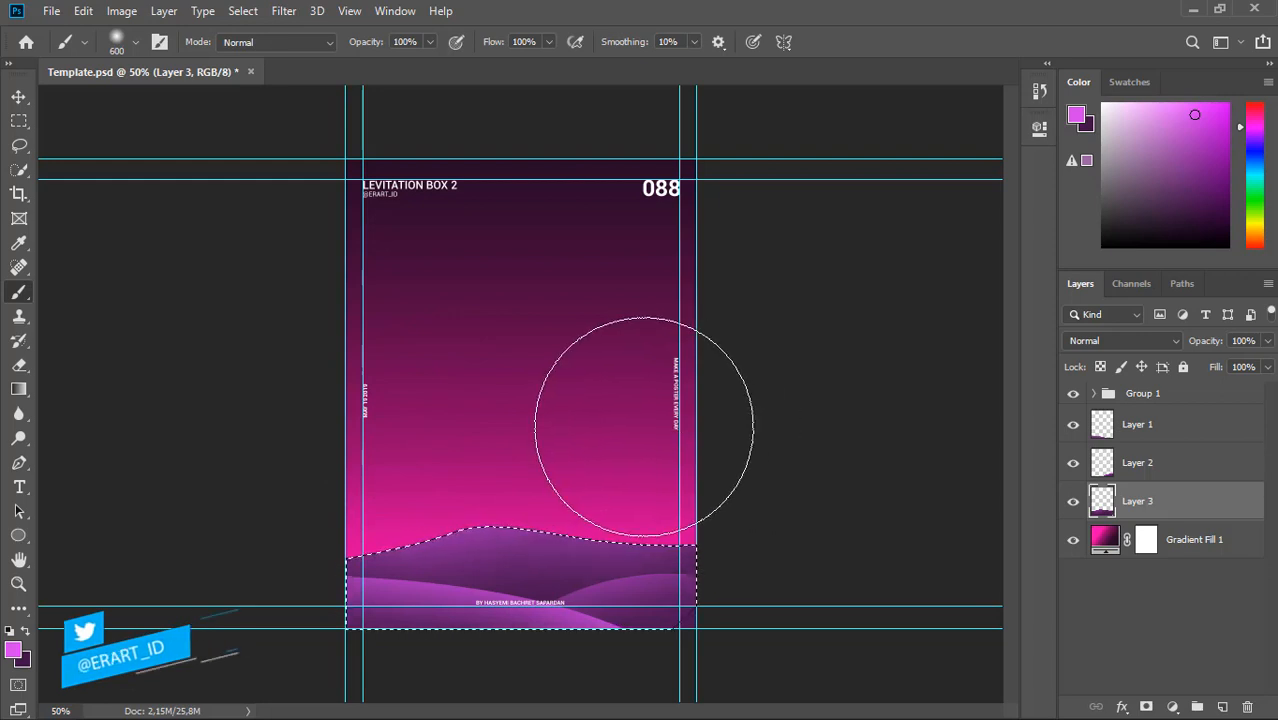
click(19, 96)
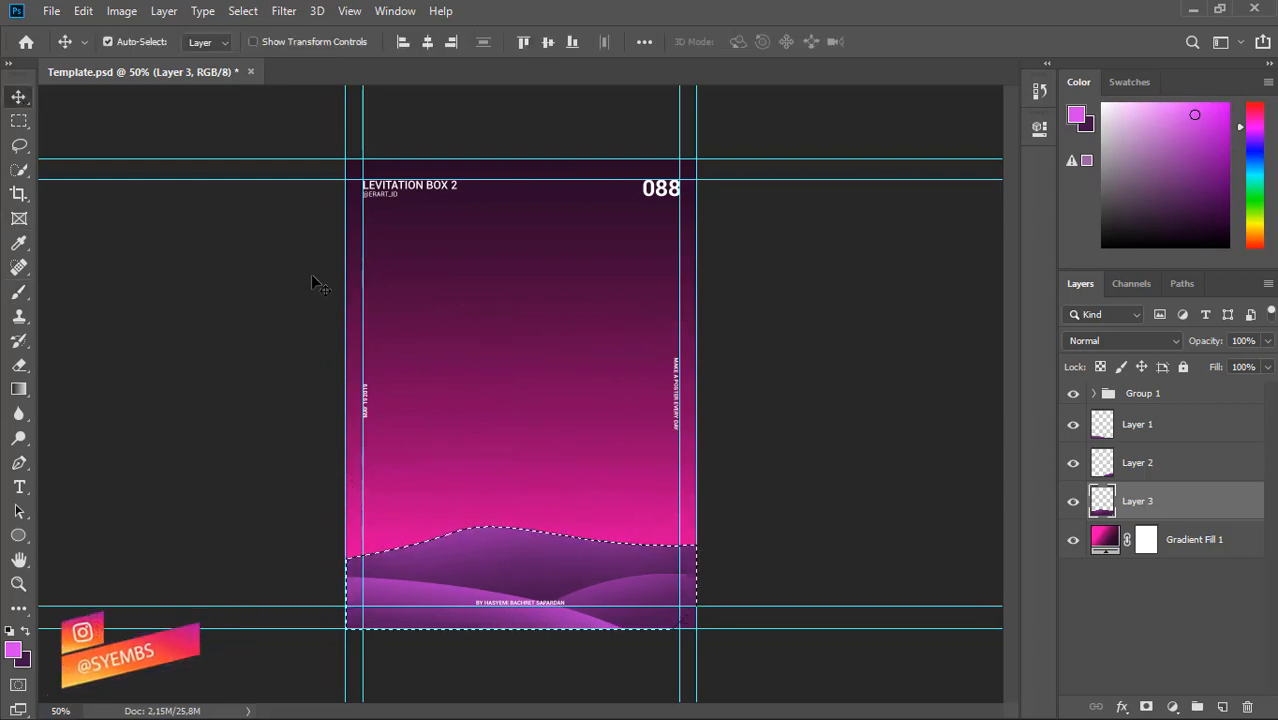
key(ctrl+d)
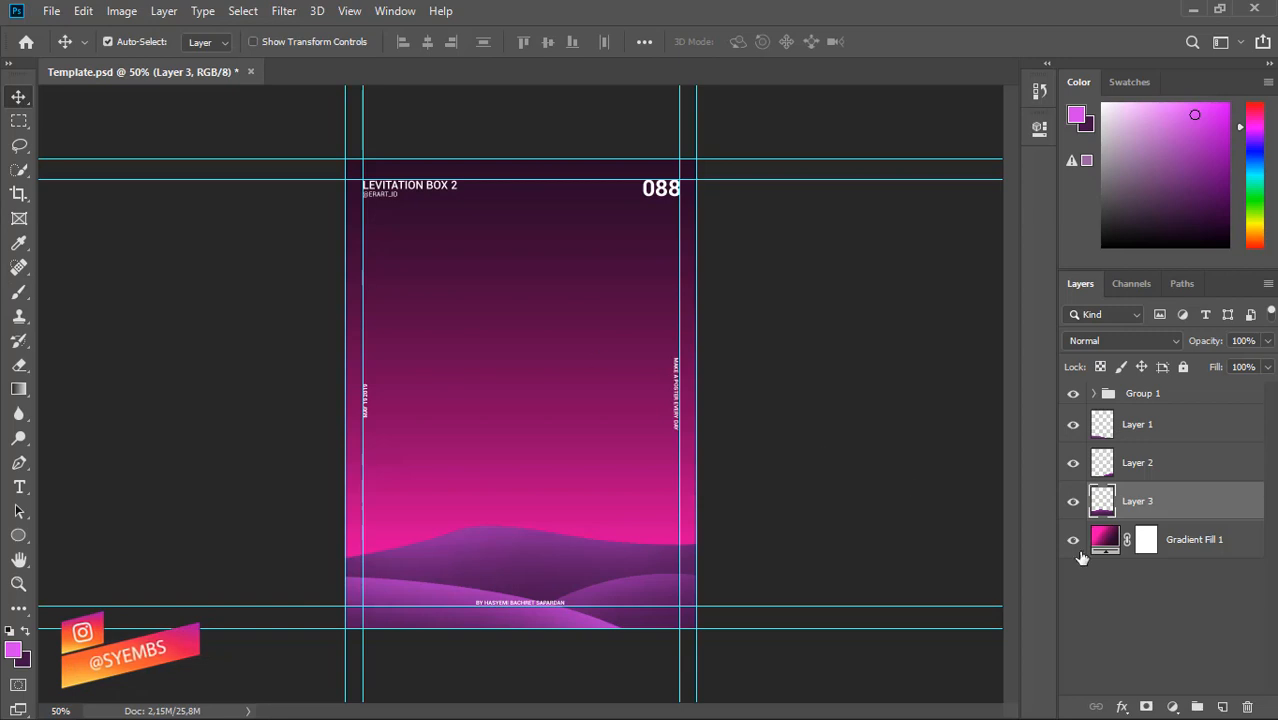
Group the three hill layers and name the group Desert.
shift+click(1205, 428)
key(ctrl+g)
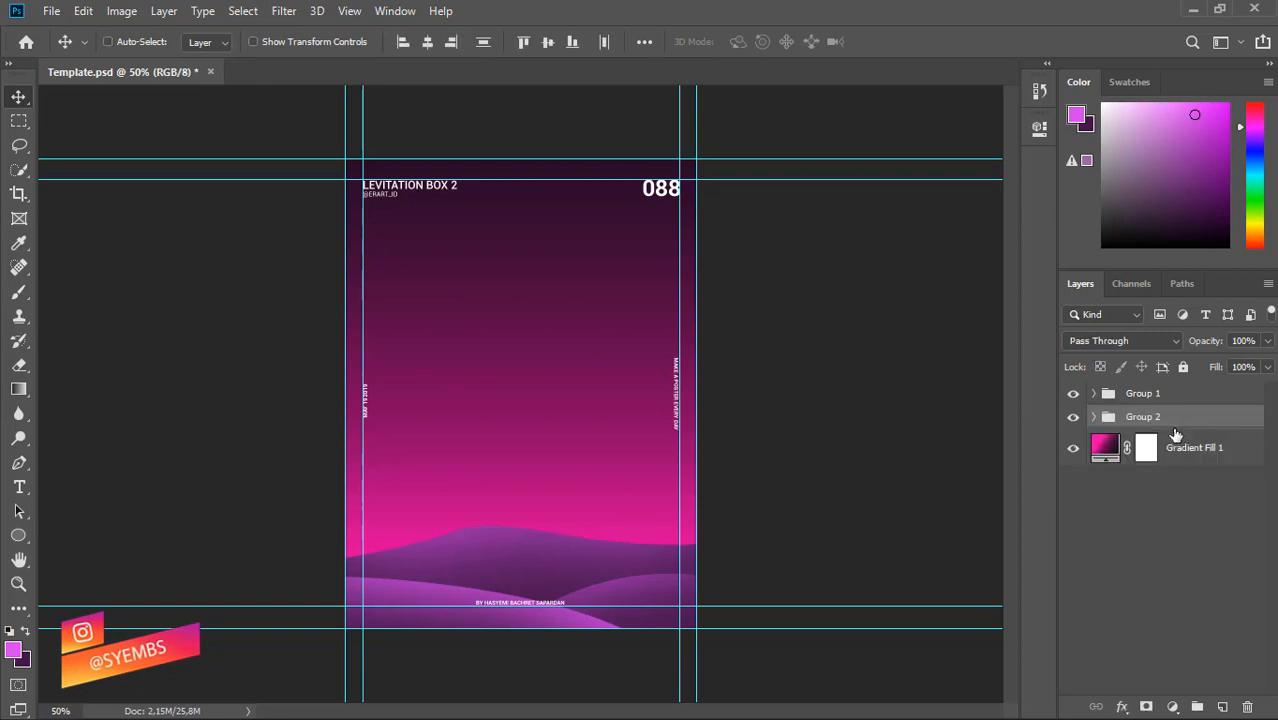
double_click(1145, 416)
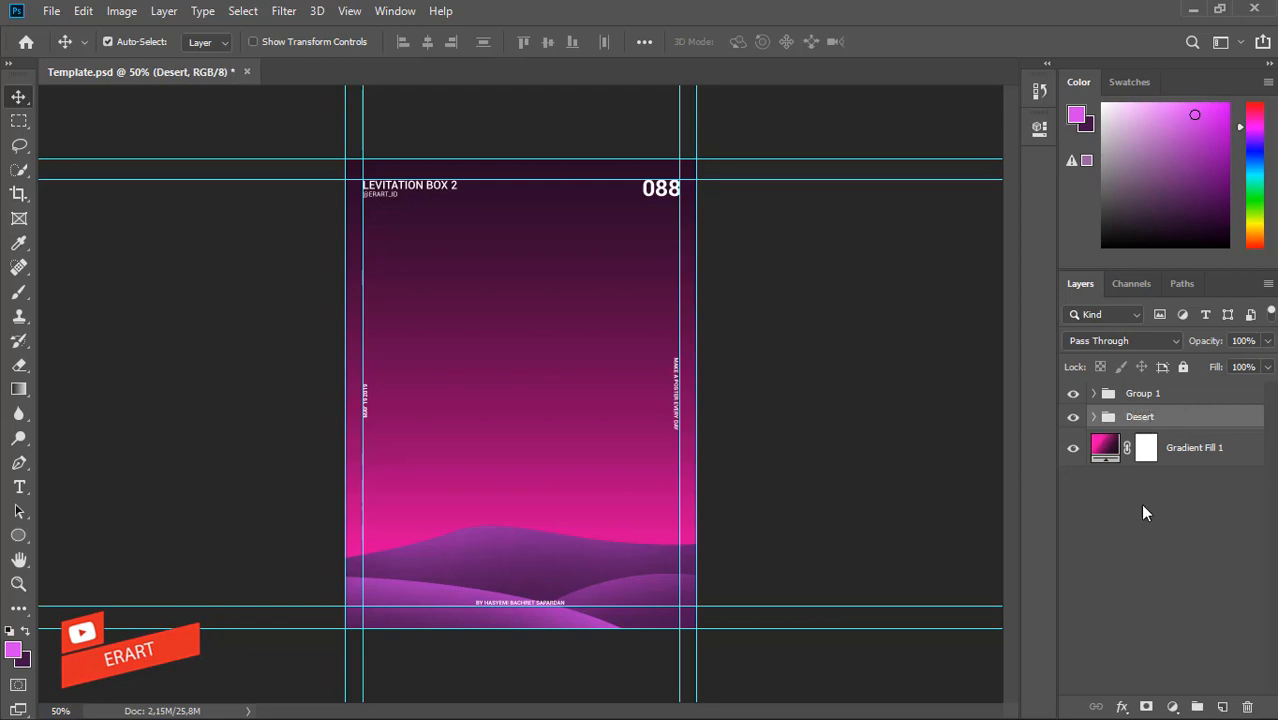
Add a new layer above the Desert group and draw a square of about 114 × 114 px near the poster's middle with the Rectangle tool.
click(1224, 707)
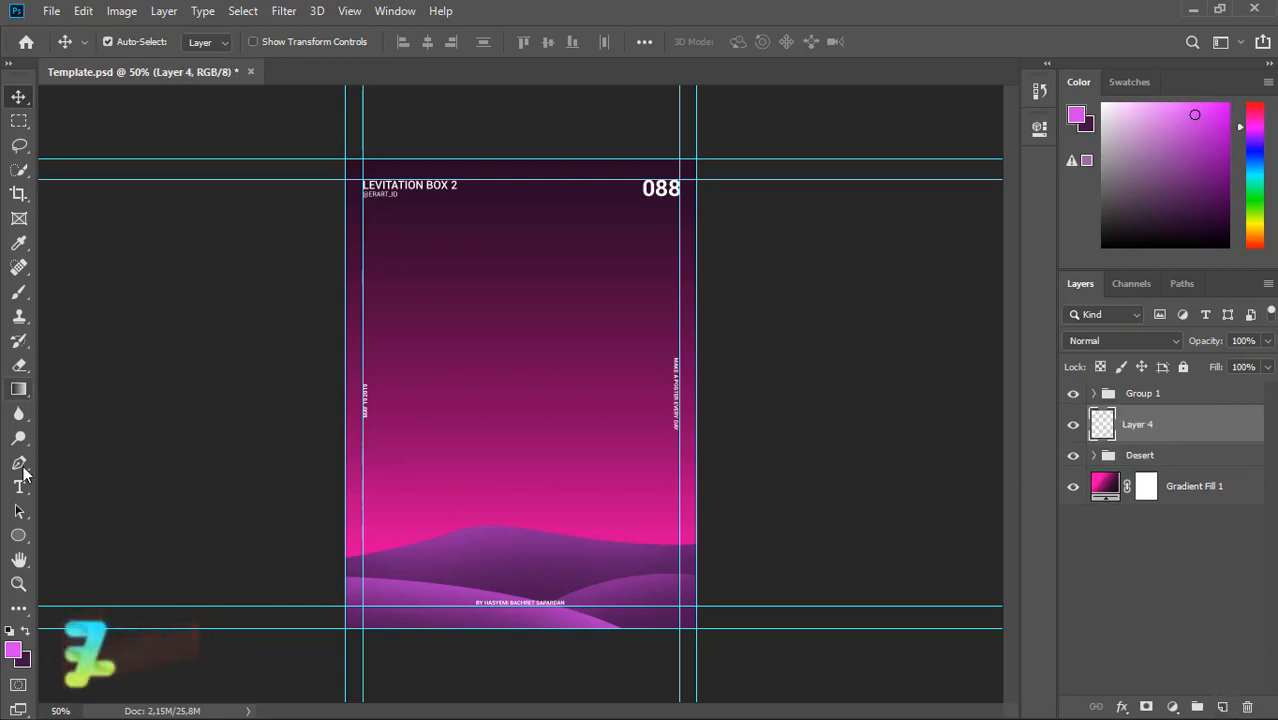
click(37, 546)
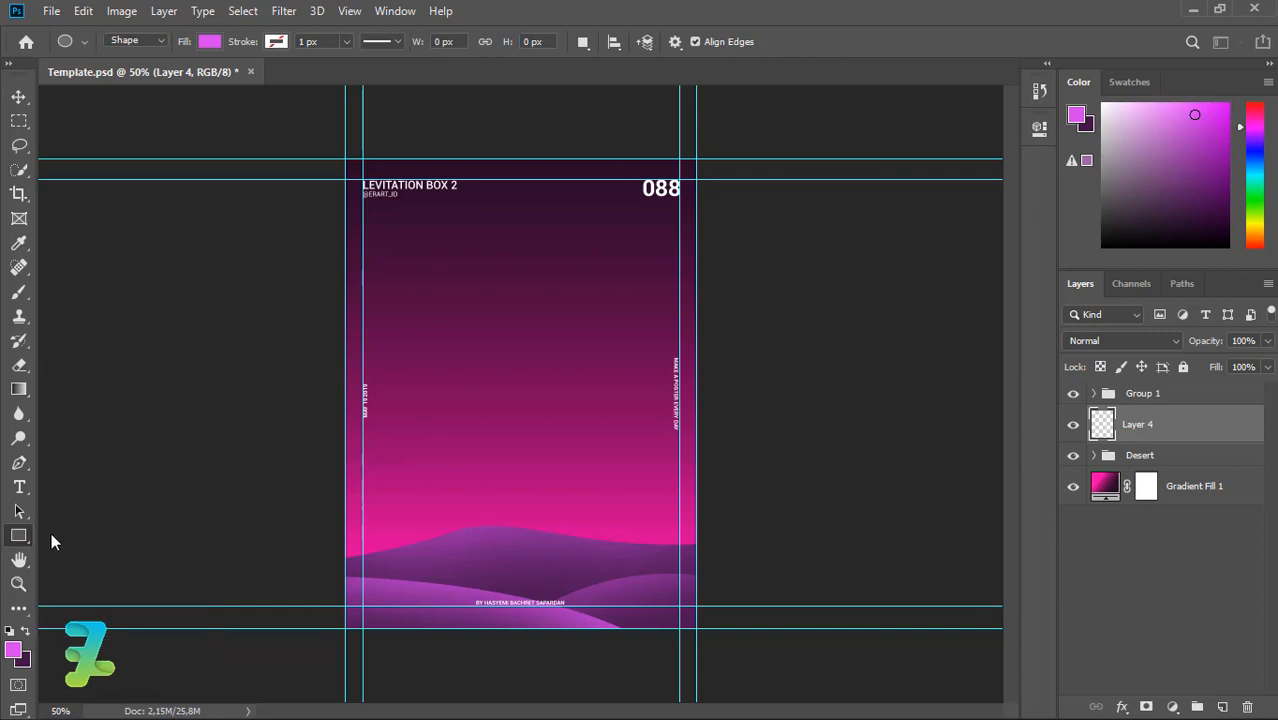
click(46, 536)
drag(28, 540, 80, 538)
key(ctrl+plus)
key(ctrl+plus)
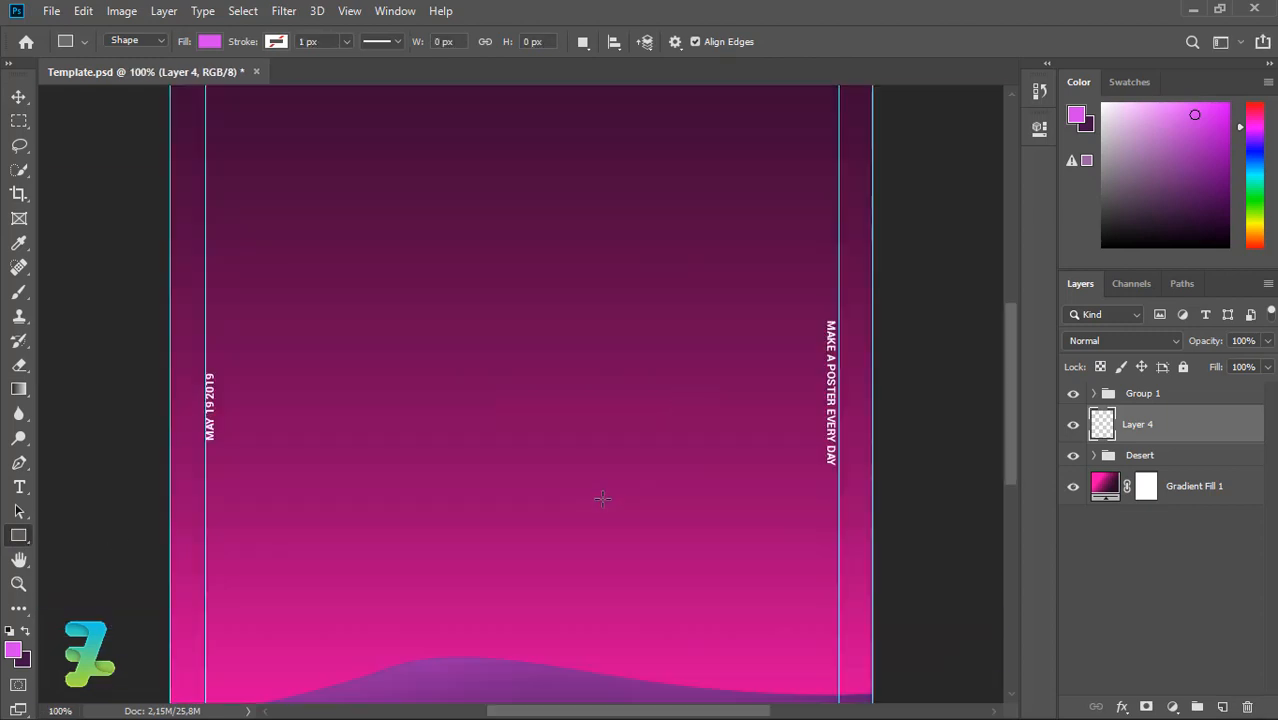
drag(602, 497, 481, 393)
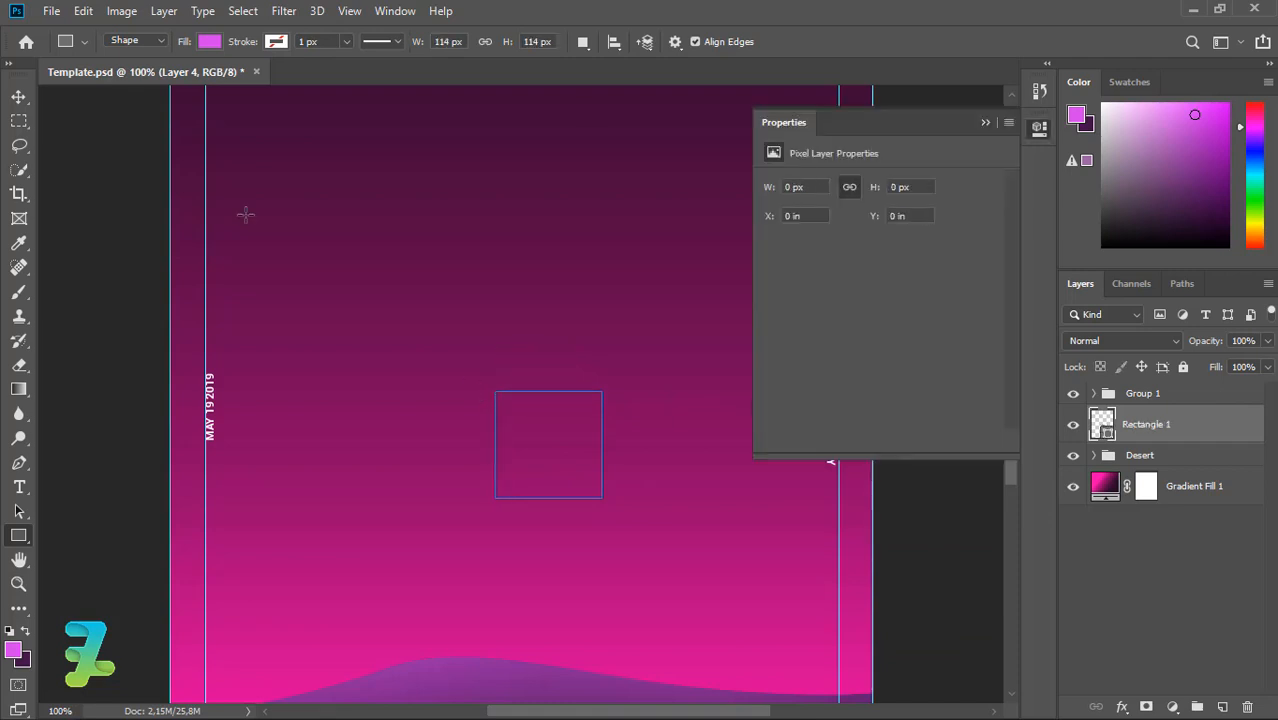
click(983, 122)
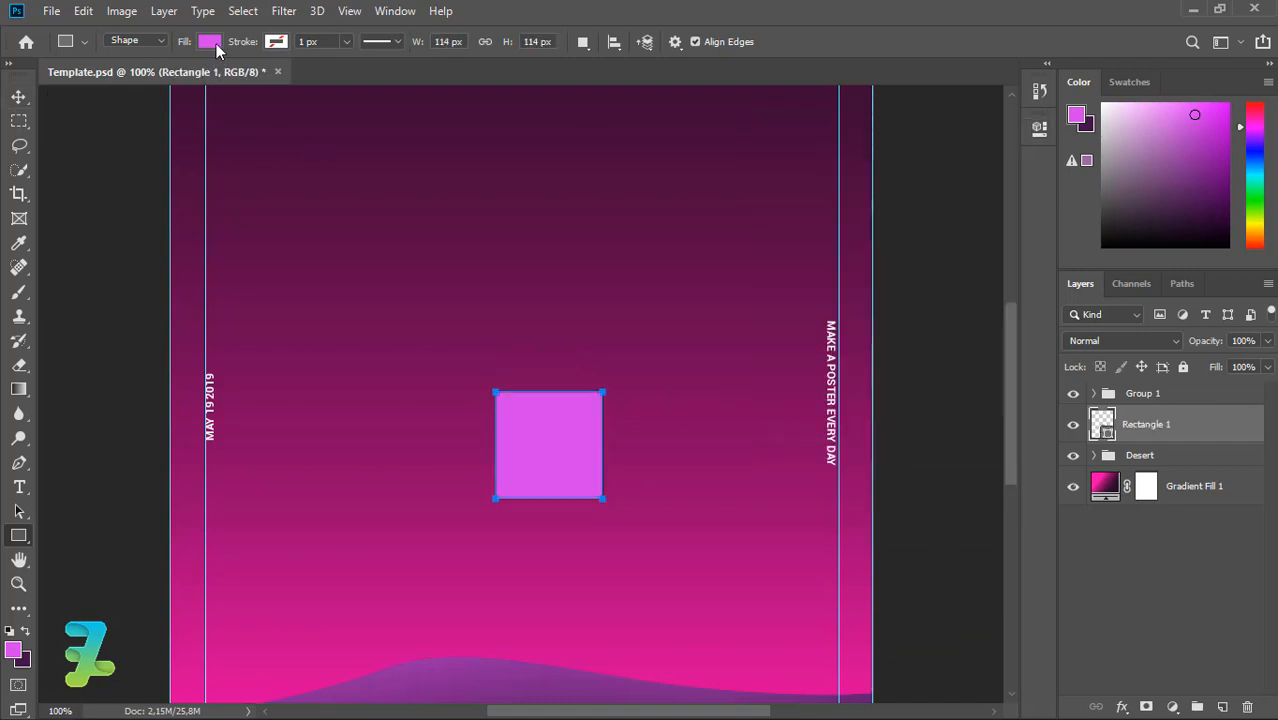
Change the square's fill colour to white.
click(210, 43)
click(238, 161)
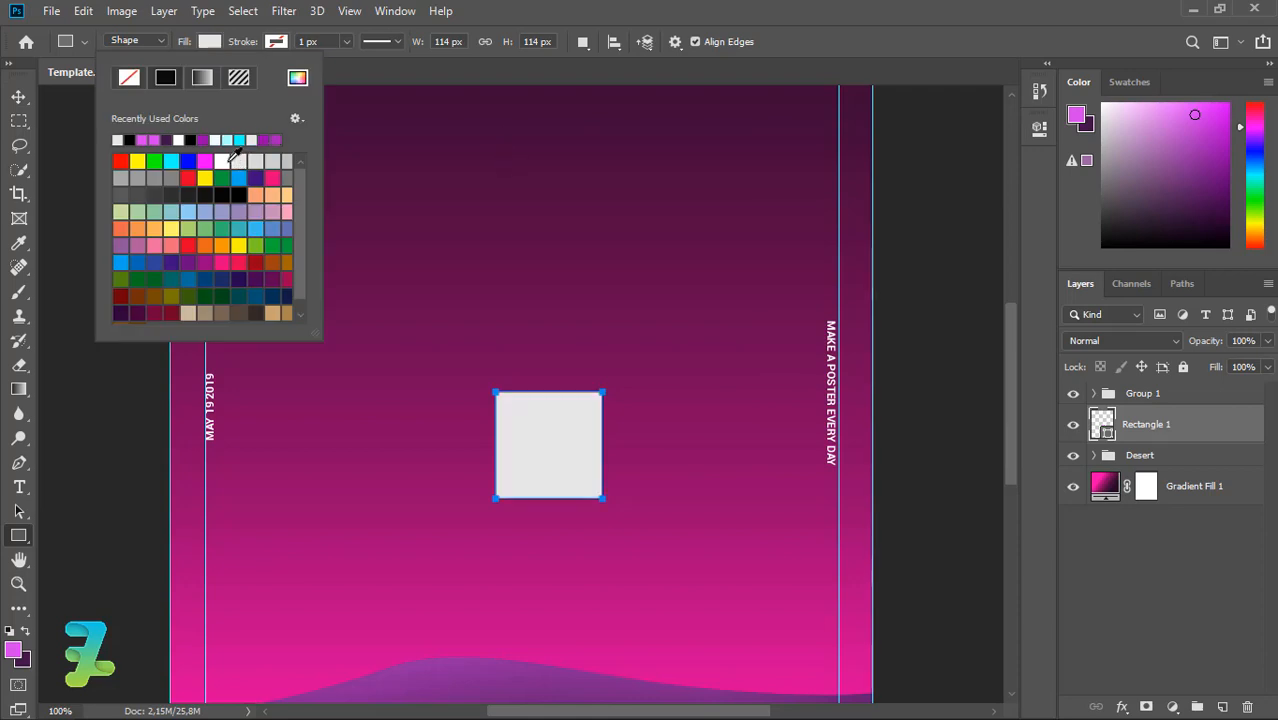
click(178, 140)
Duplicate the white square and move the copy just above the original.
key(v)
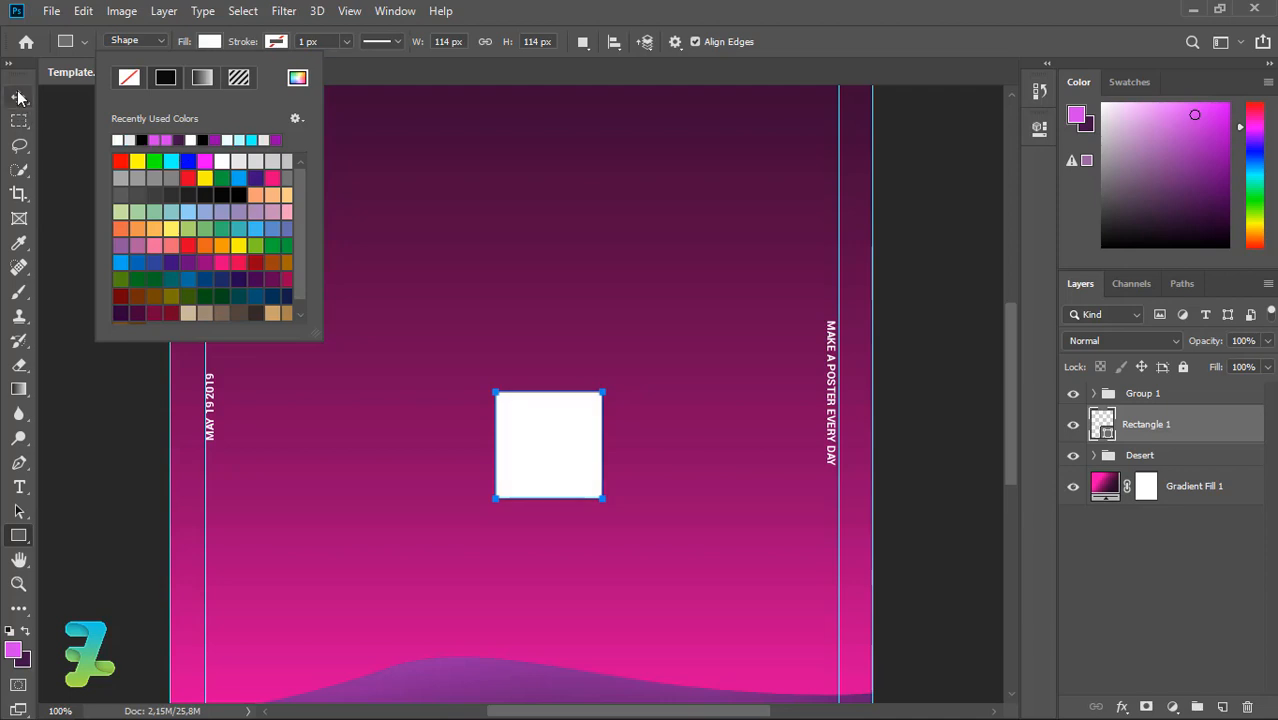
key(ctrl+j)
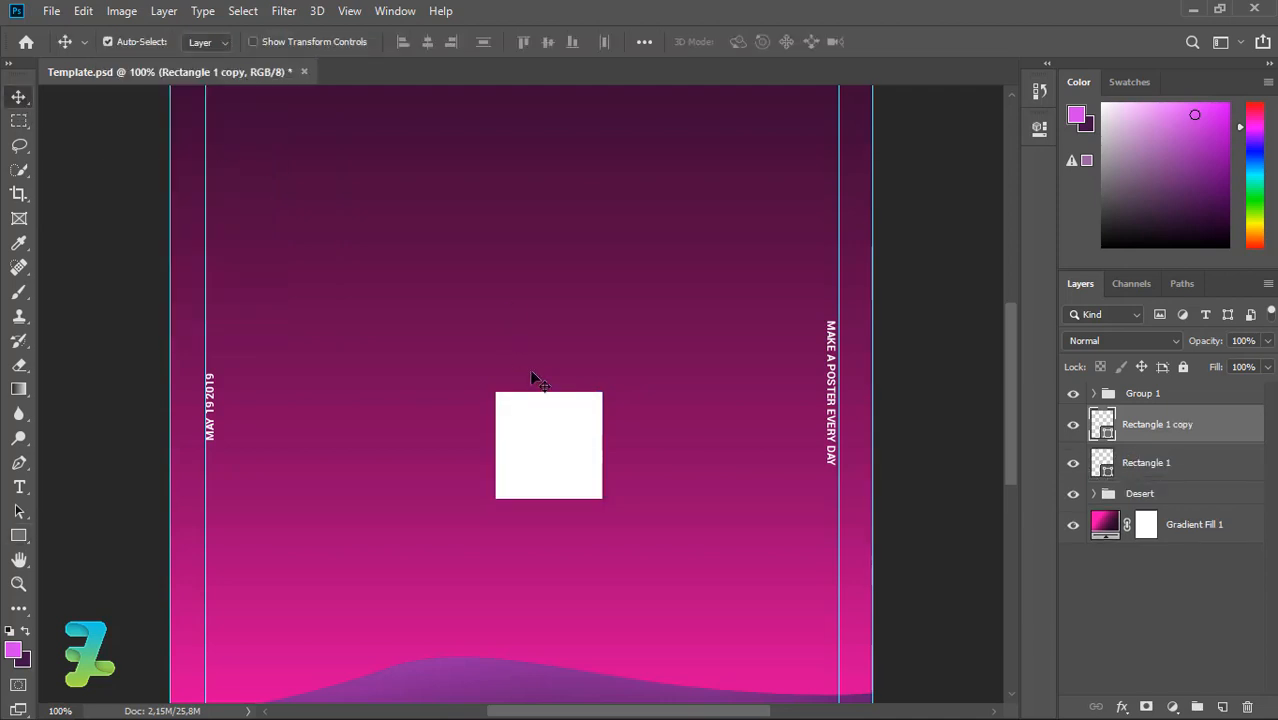
drag(540, 566, 542, 442)
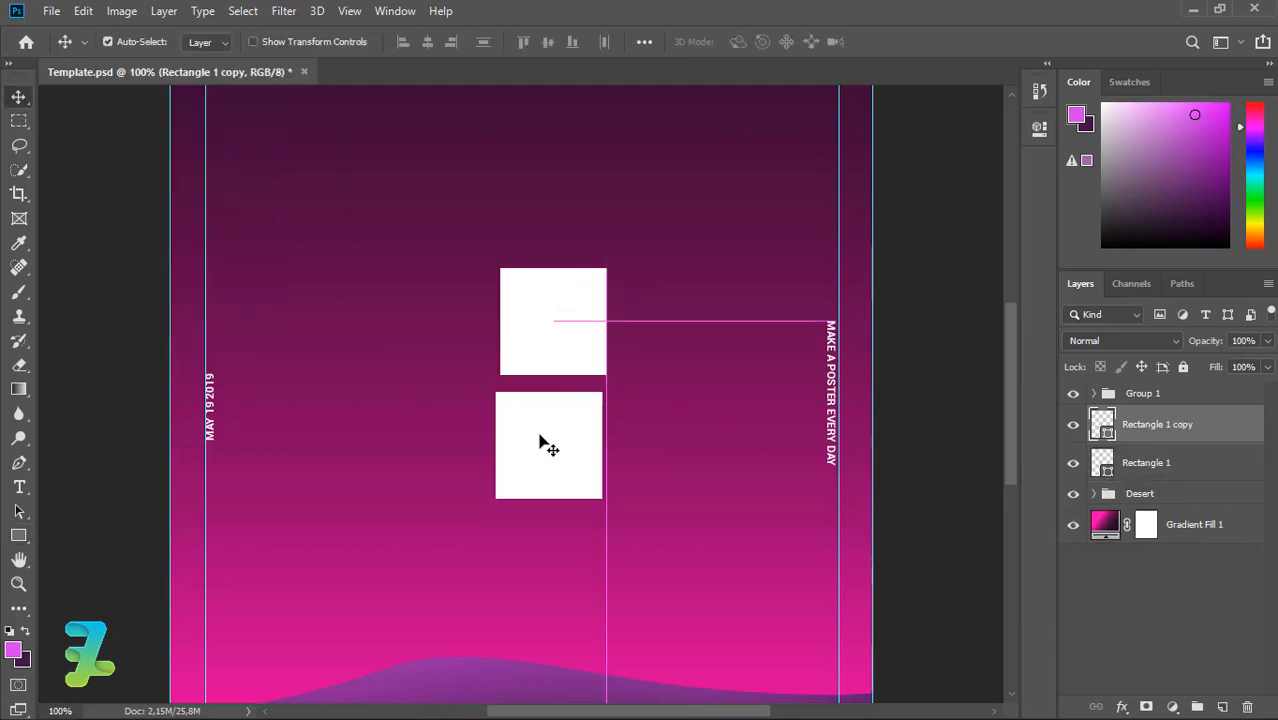
Distort the upper square into a right-rising parallelogram of about 73.7% width with a vertical skew of about -39.9°.
click(87, 10)
mouse_move(200, 358)
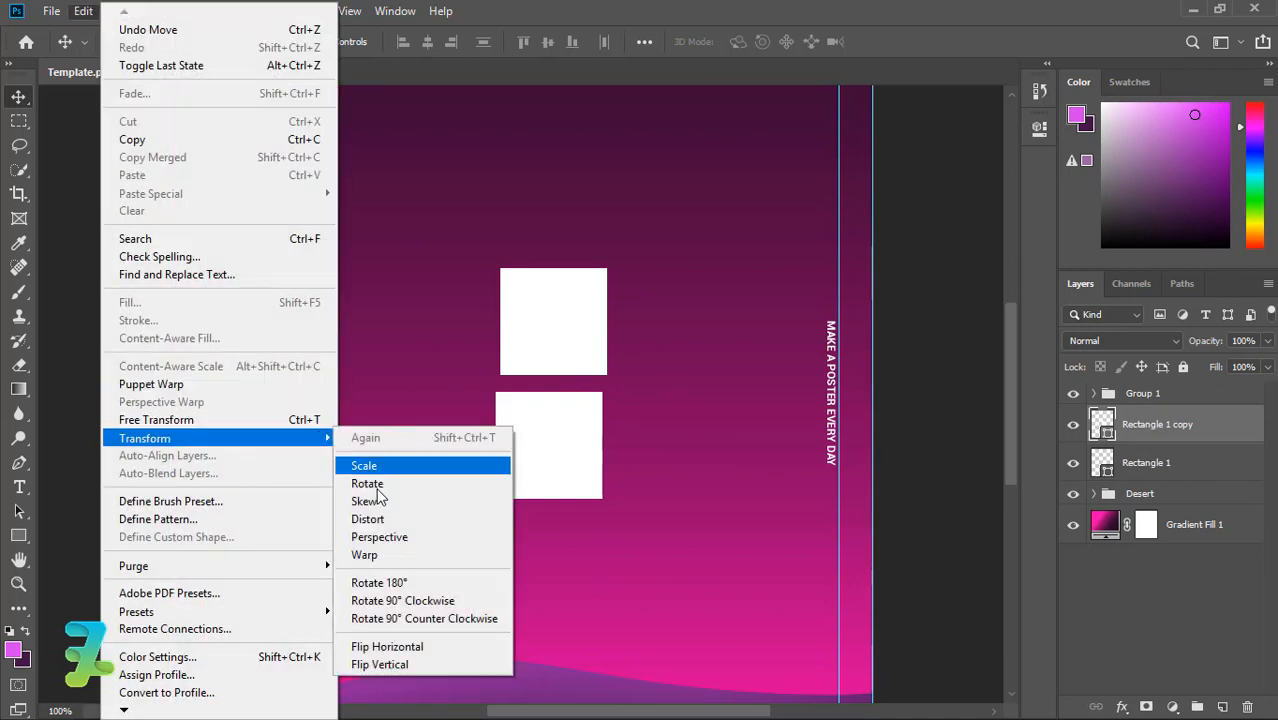
click(400, 520)
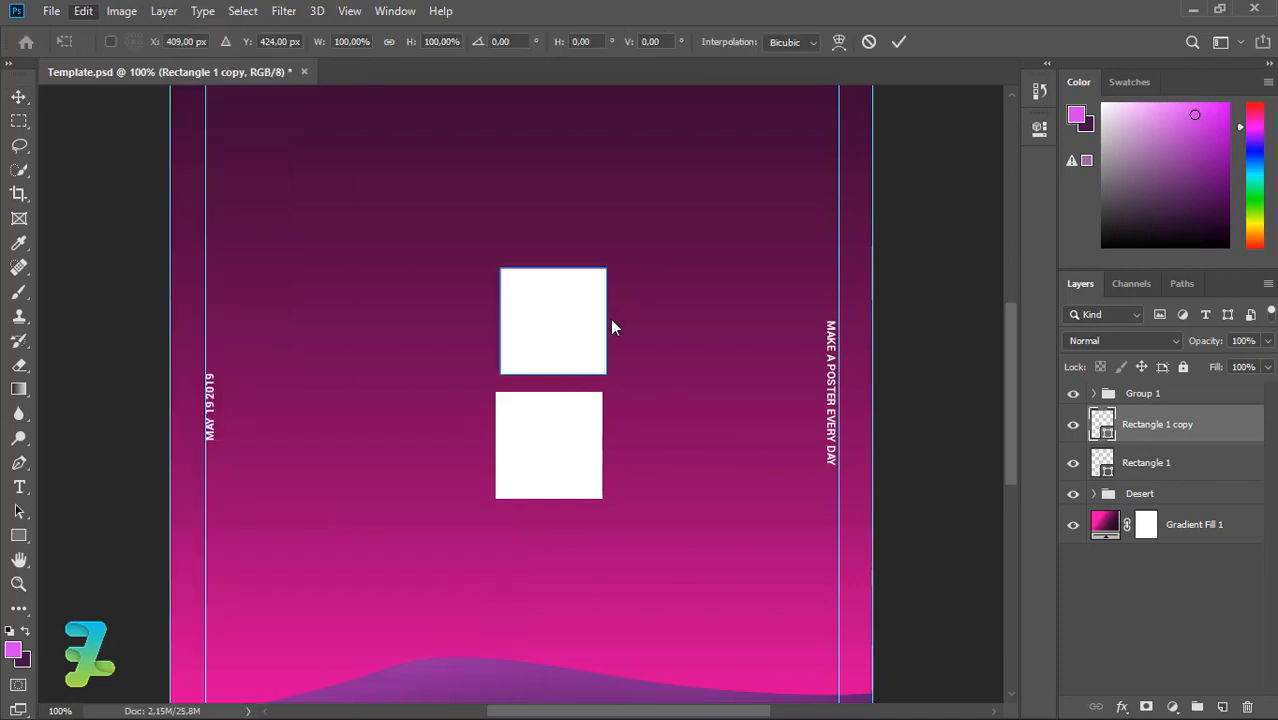
drag(607, 321, 582, 260)
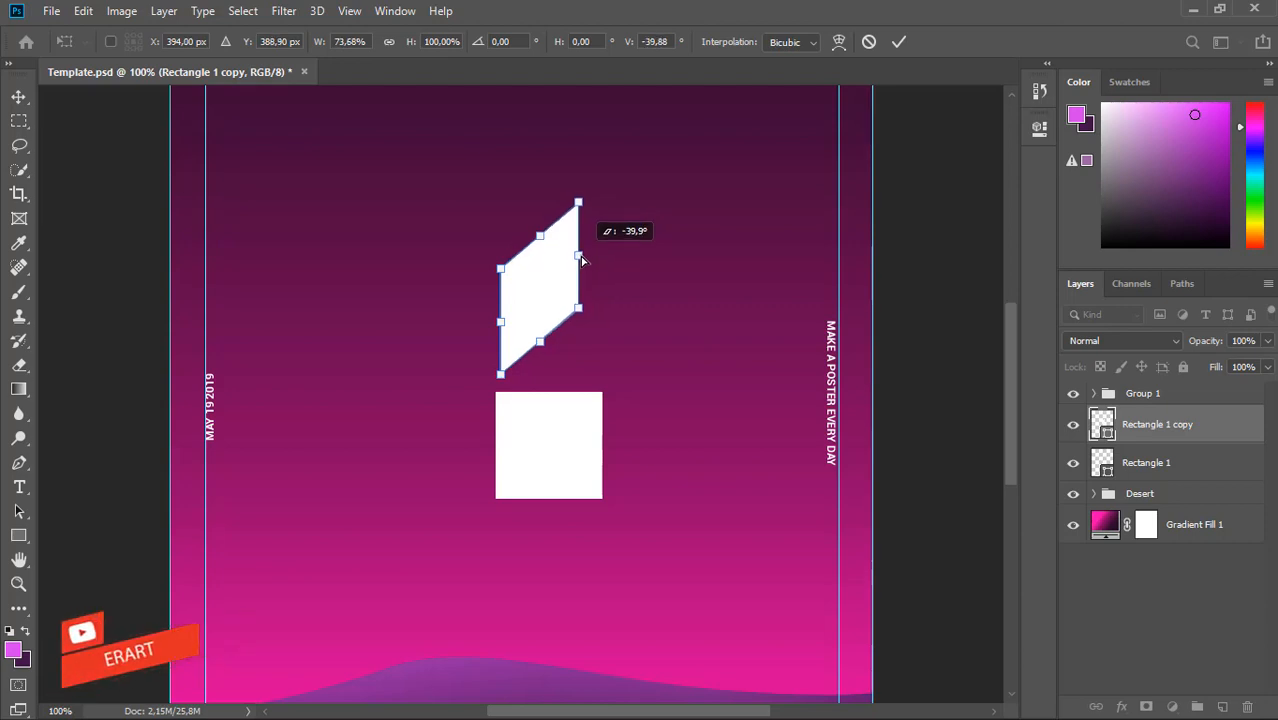
click(18, 97)
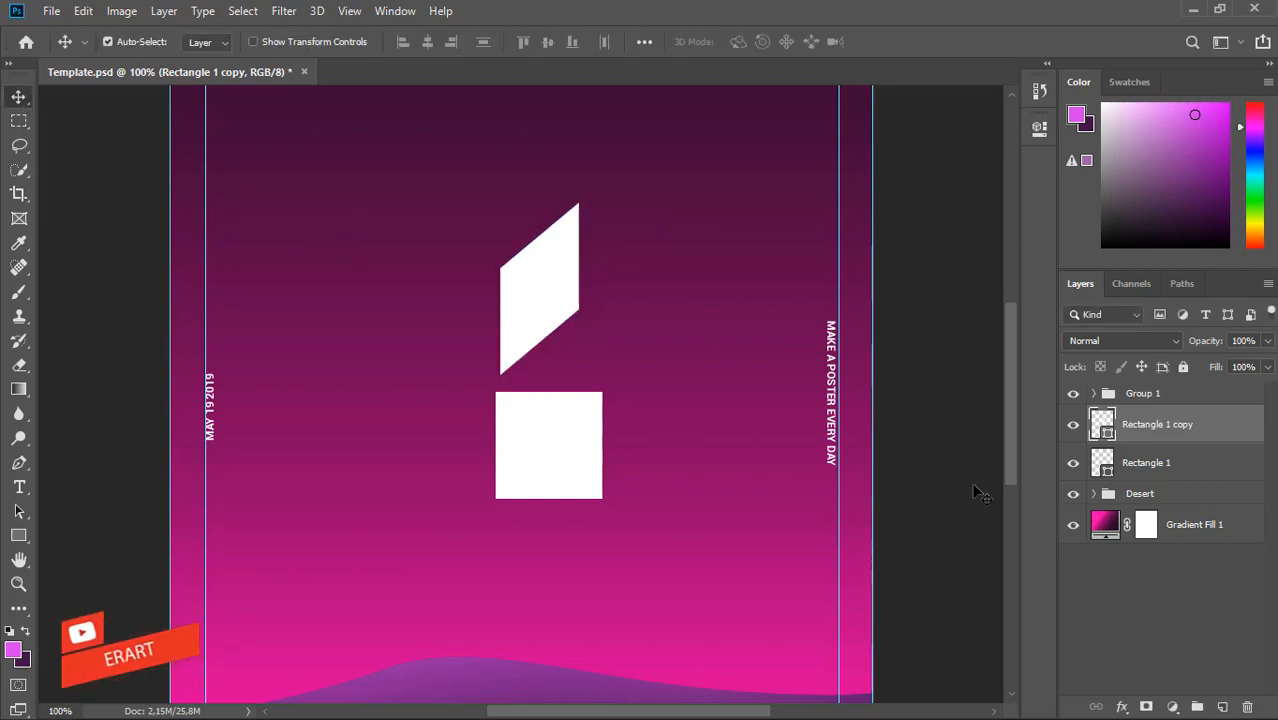
Hide the original Rectangle 1 square and select the slanted copy's layer.
click(1073, 463)
click(83, 10)
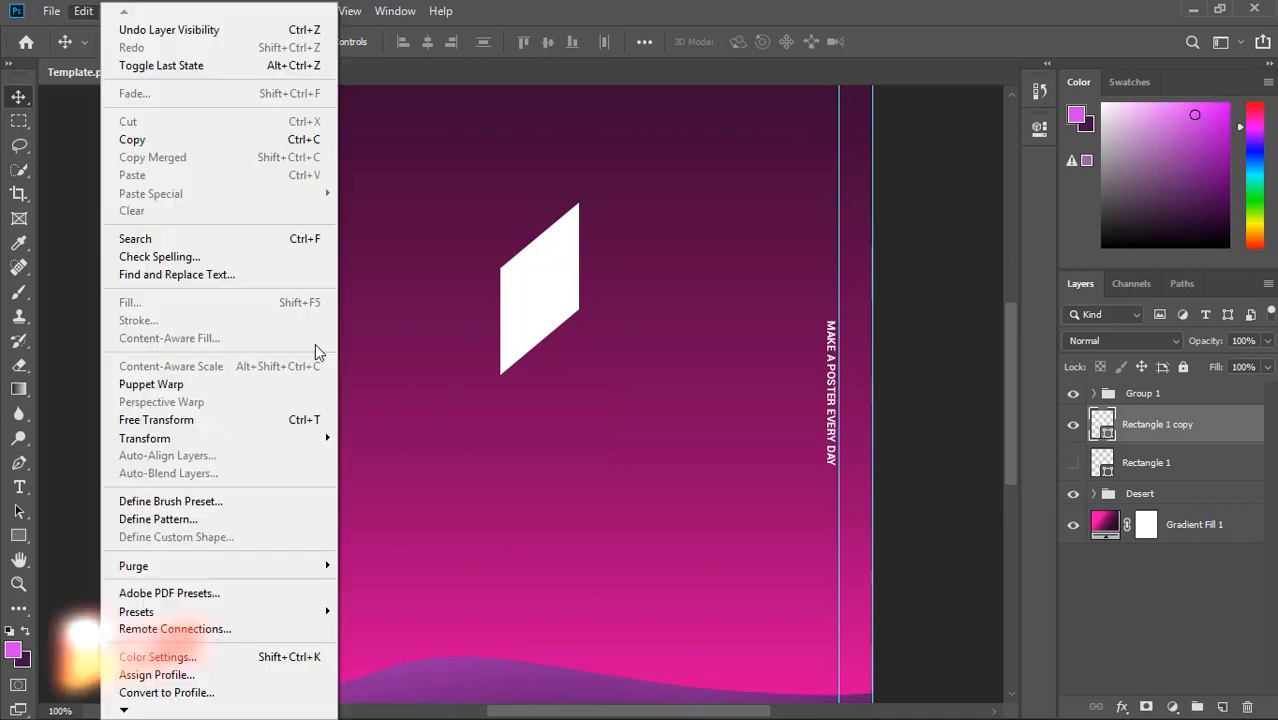
mouse_move(200, 438)
click(1101, 422)
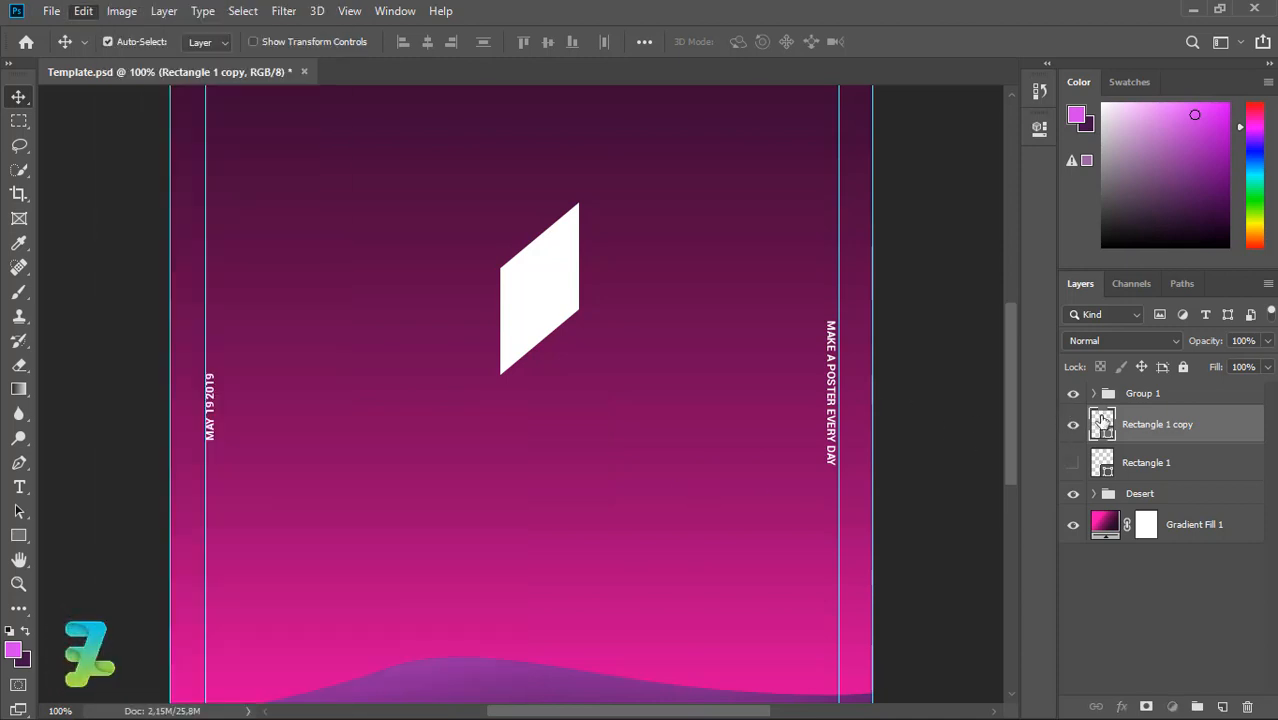
Duplicate the slanted face, flip the copy horizontally, and place it flush against the first face's left edge.
key(ctrl+j)
click(83, 10)
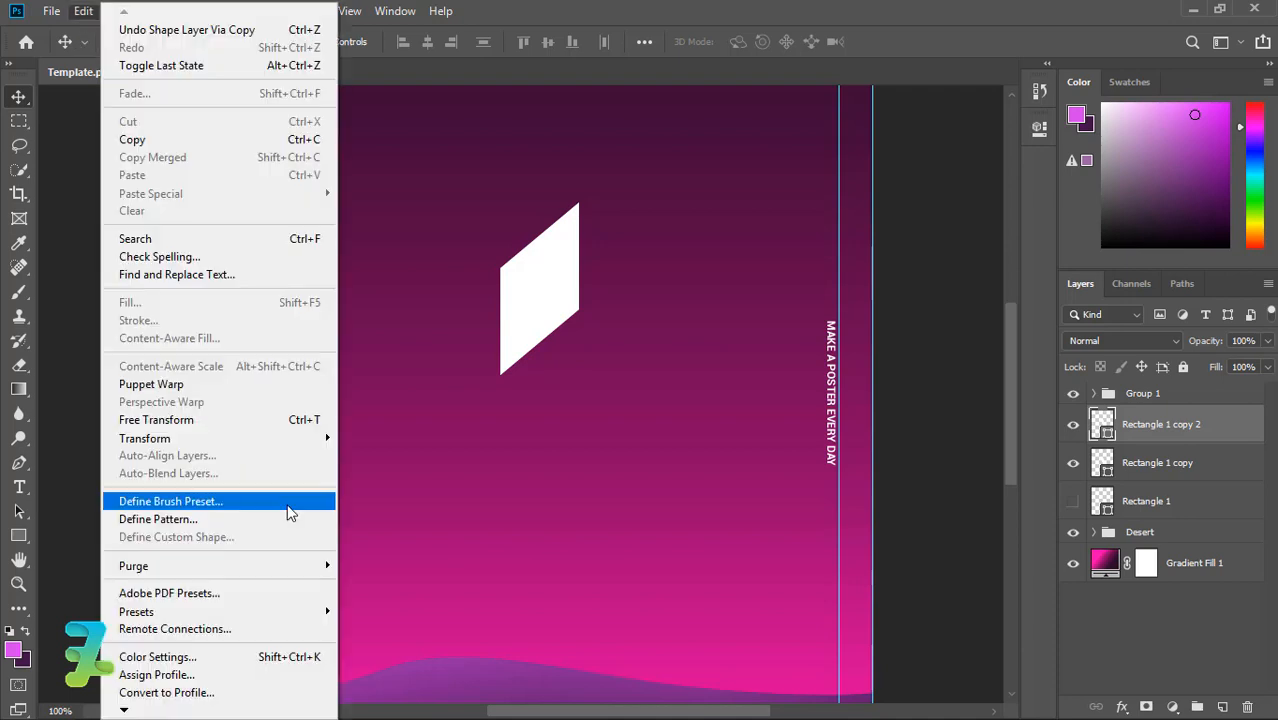
mouse_move(250, 434)
click(460, 642)
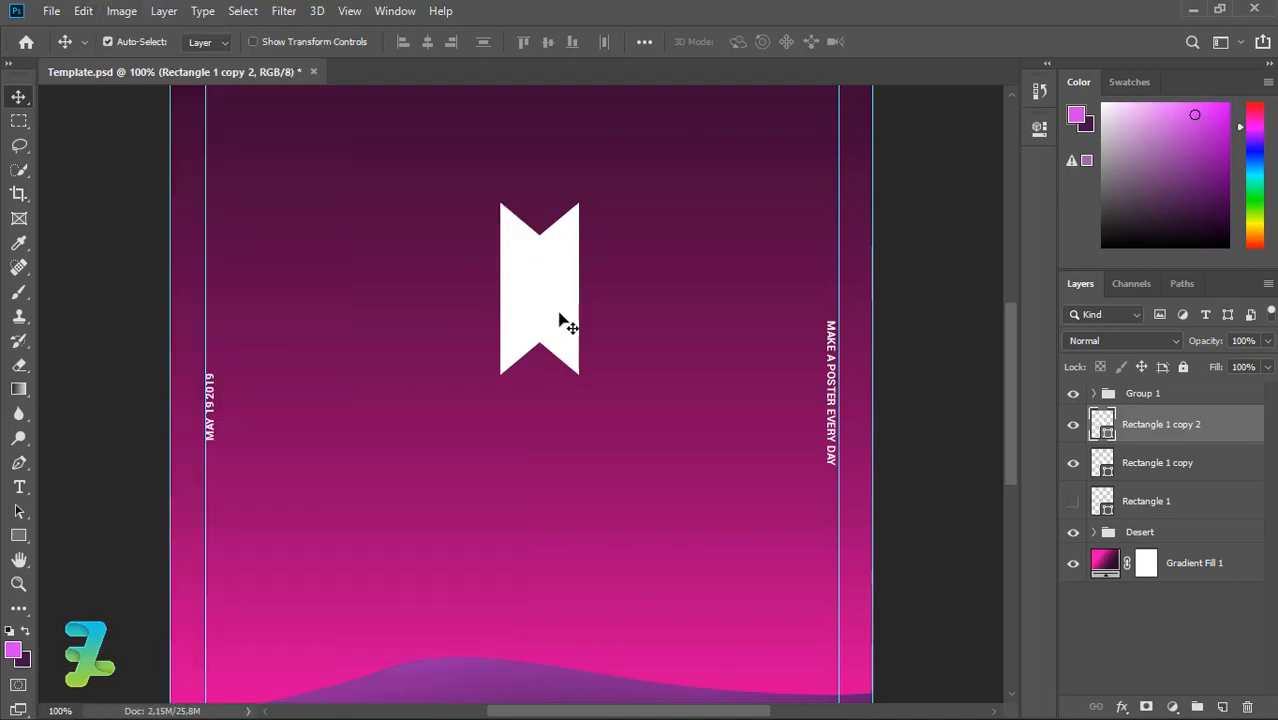
drag(560, 320, 480, 322)
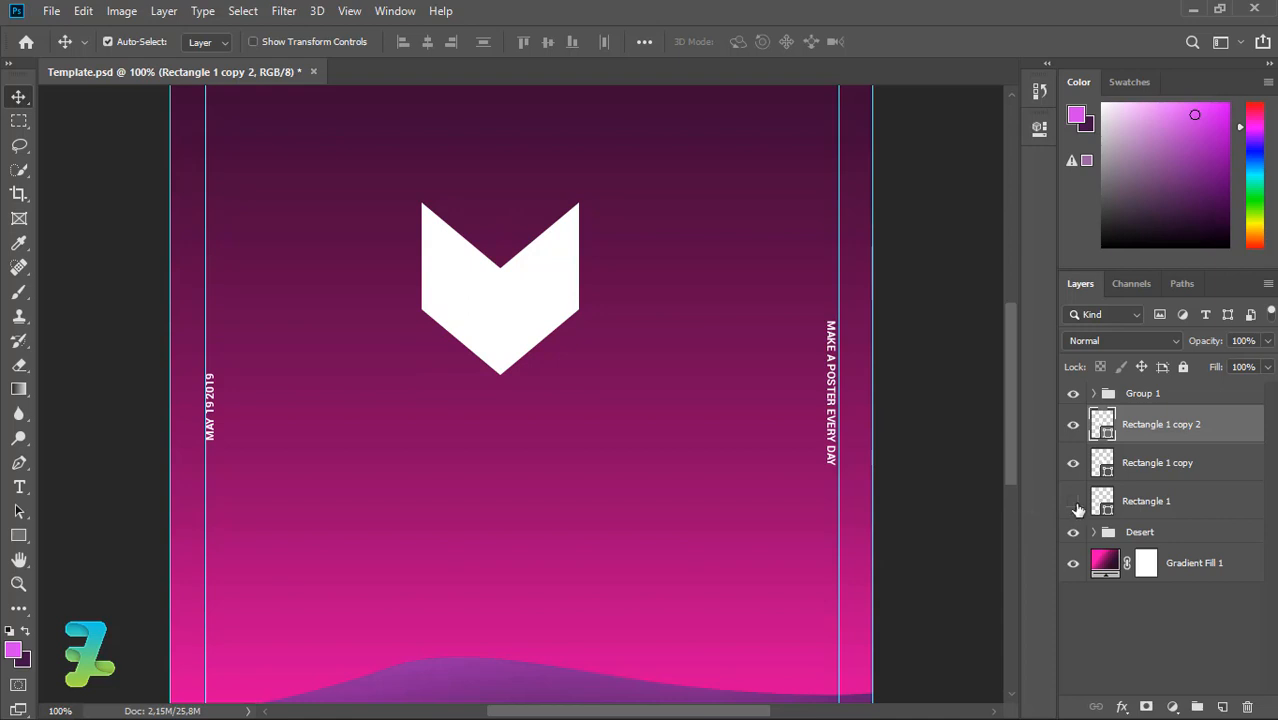
Add a new layer above Rectangle 1, outline the box's open top with the Pen tool, and convert the path to a selection.
click(1215, 512)
click(1222, 706)
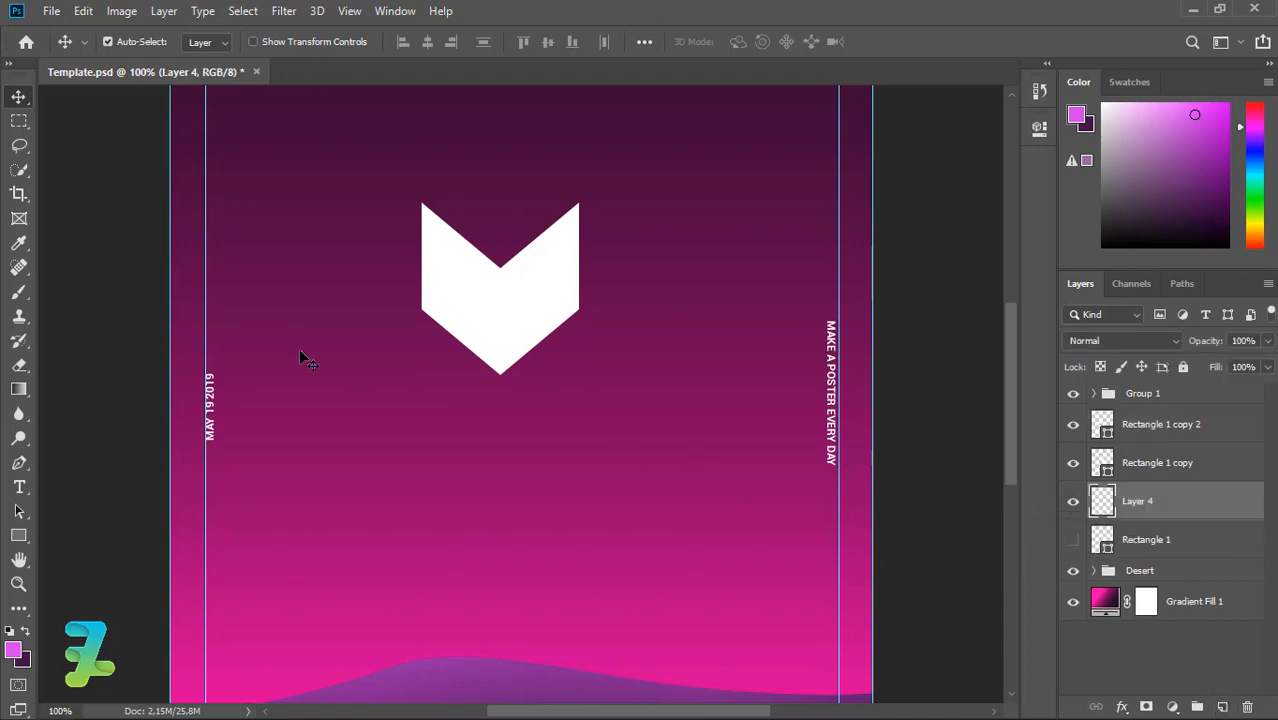
click(19, 463)
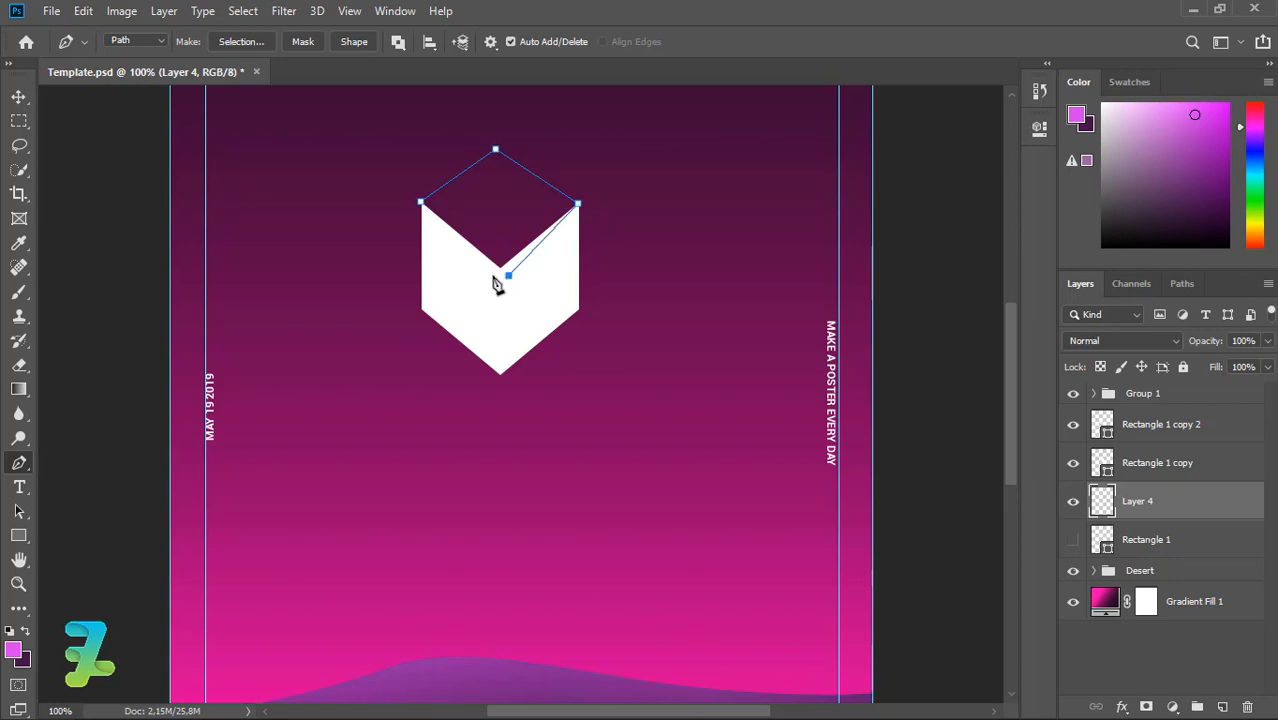
right_click(432, 240)
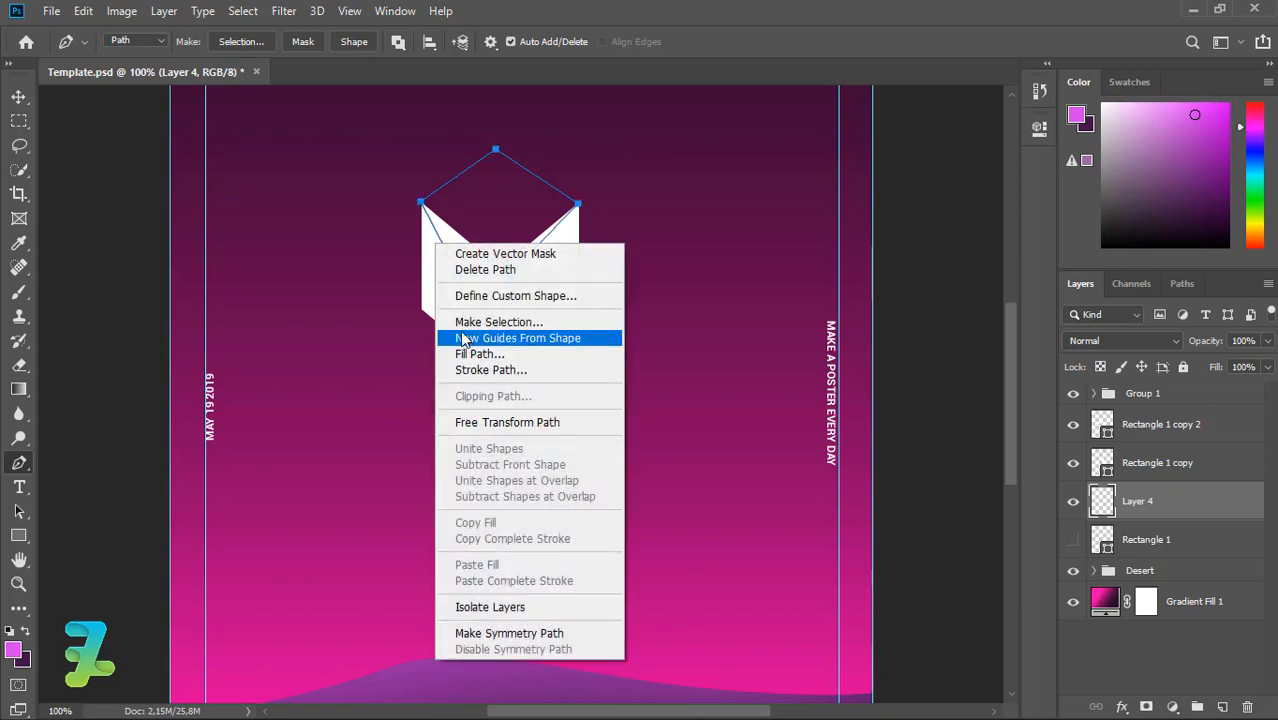
click(462, 322)
key(Return)
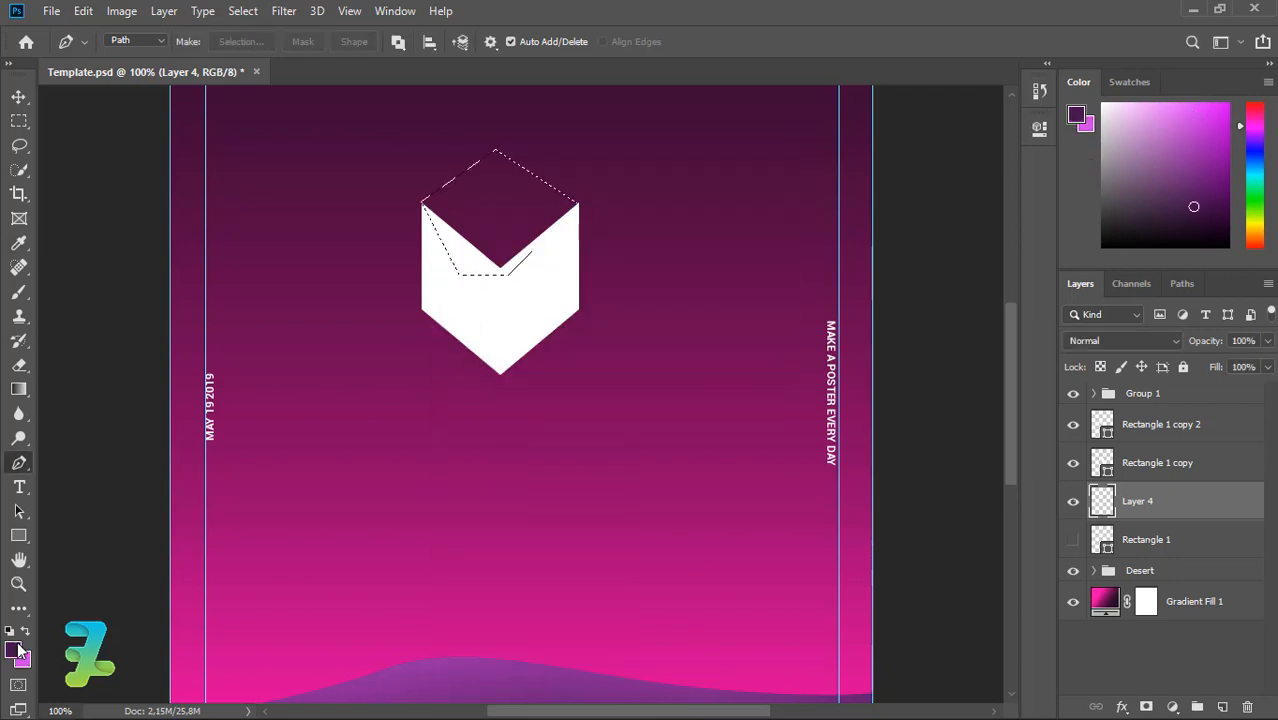
Sample white from the box as the foreground colour and fill the top-face selection with the Paint Bucket.
click(15, 650)
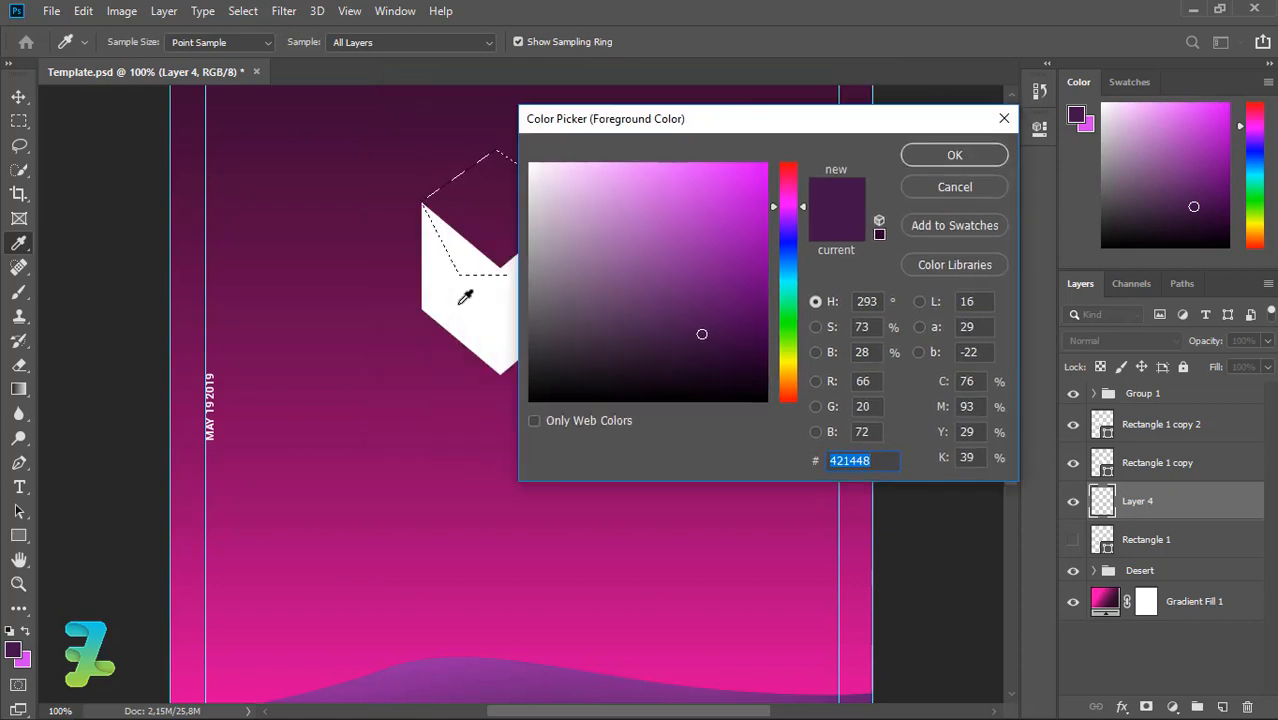
click(465, 297)
key(Return)
click(18, 389)
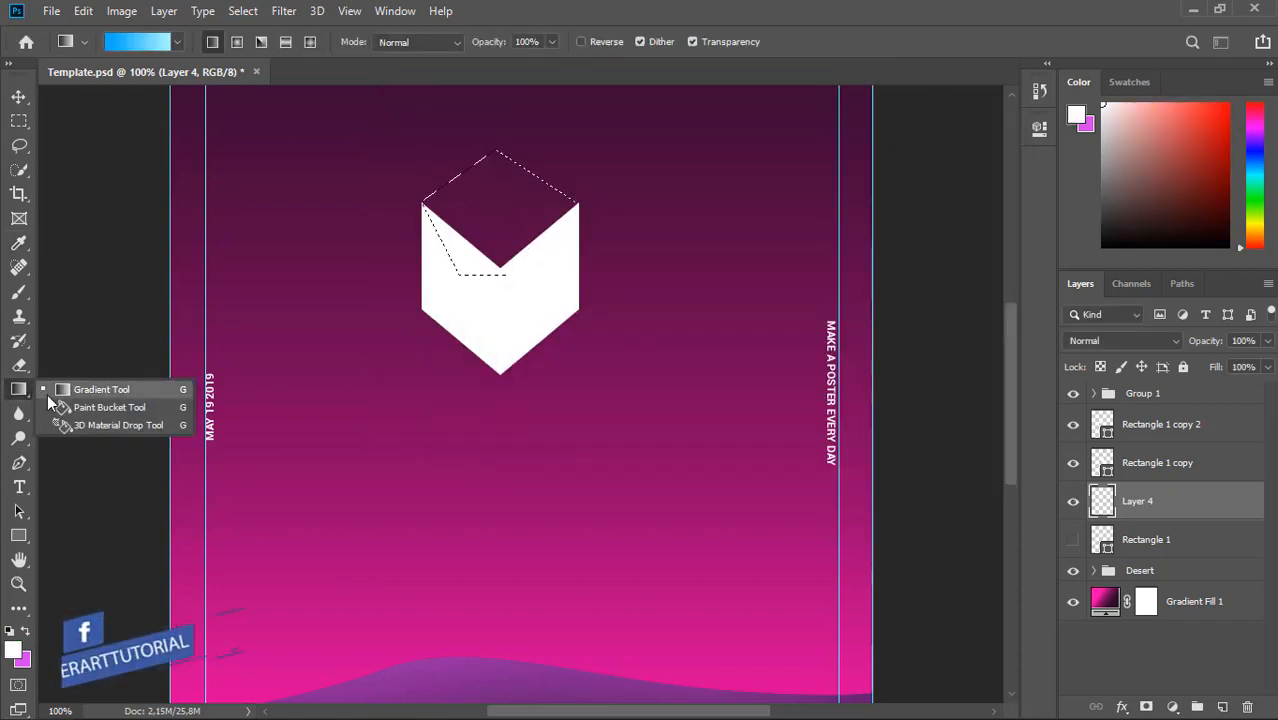
click(105, 407)
click(483, 242)
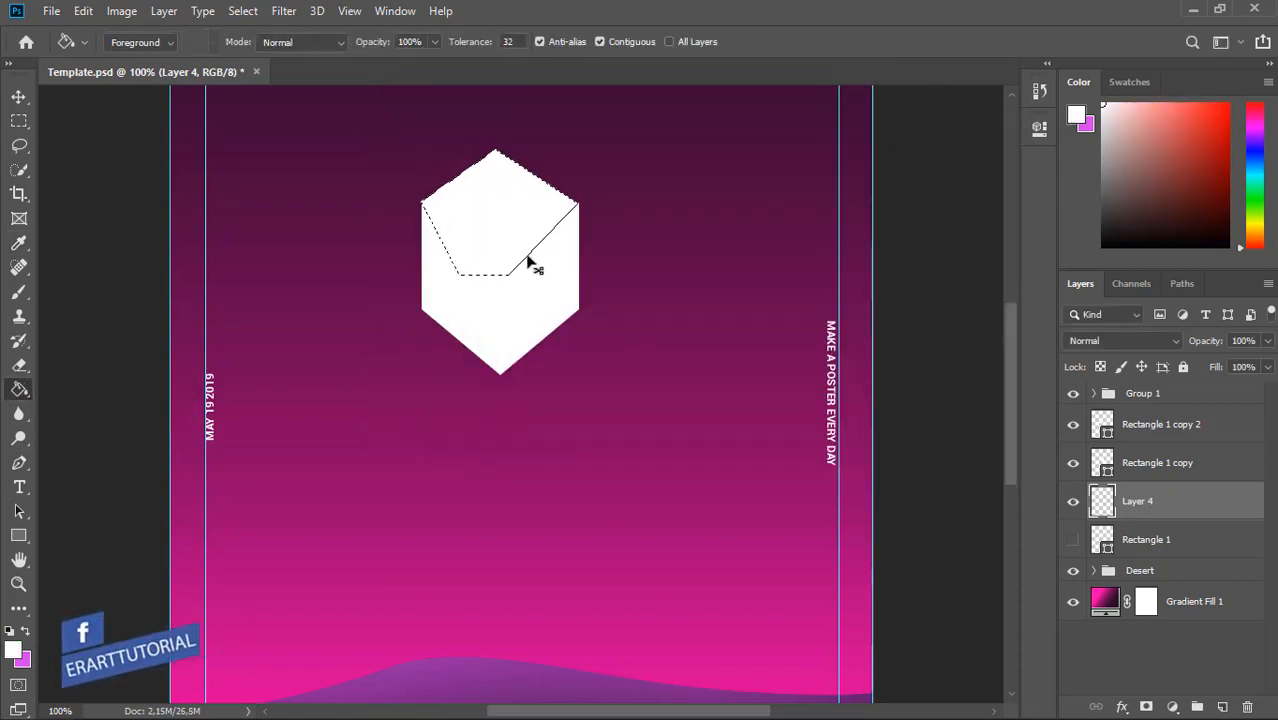
Deselect and nudge the white top face so its corners line up with the two side faces.
key(ctrl+plus)
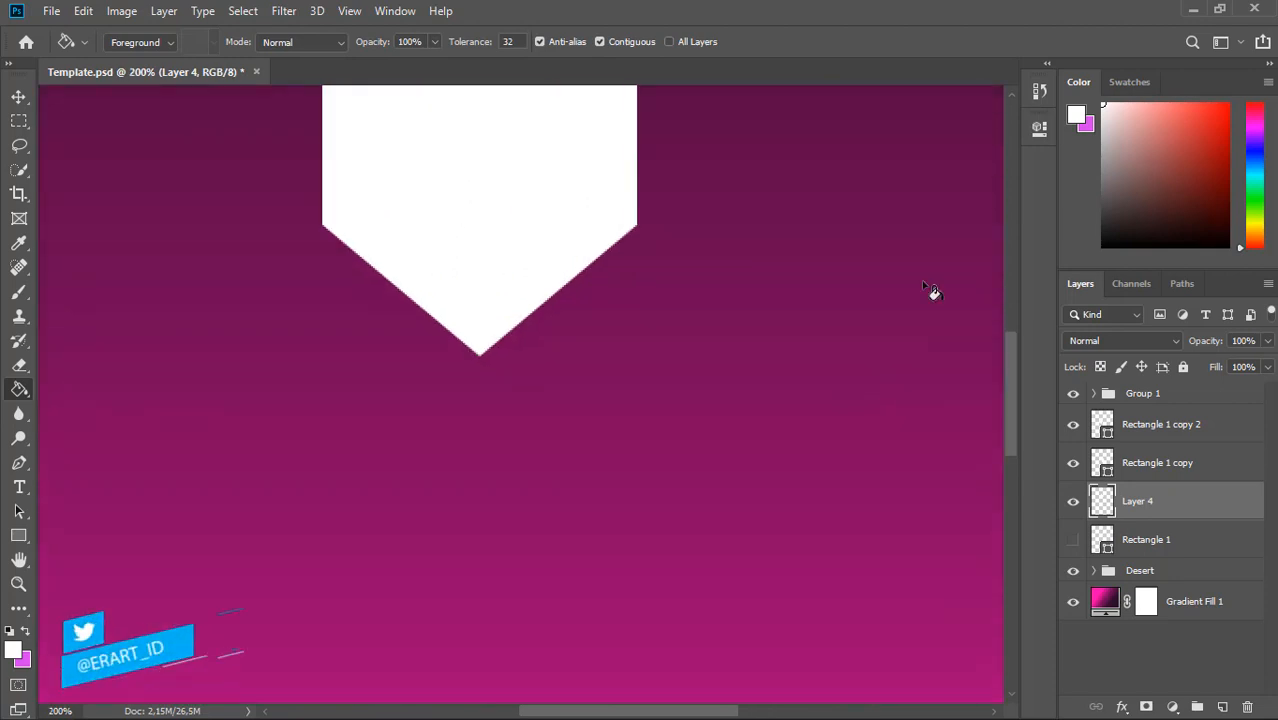
scroll(1006, 336, up, 5)
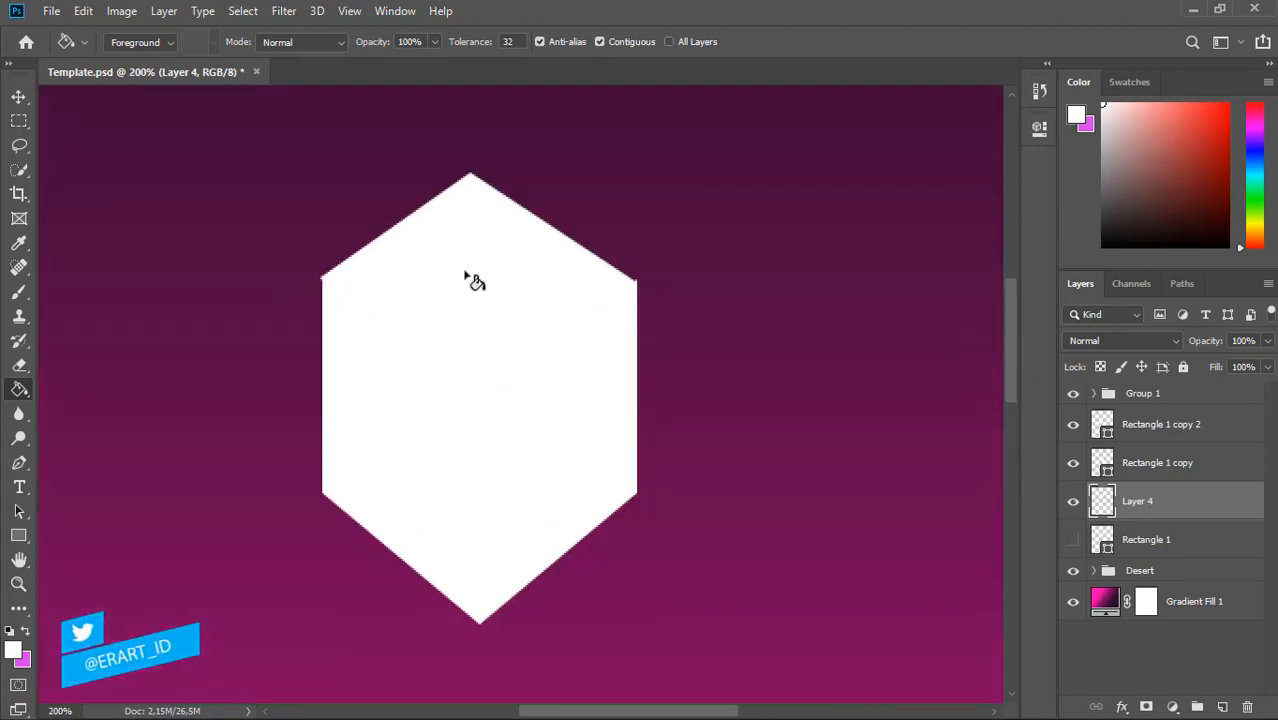
click(24, 91)
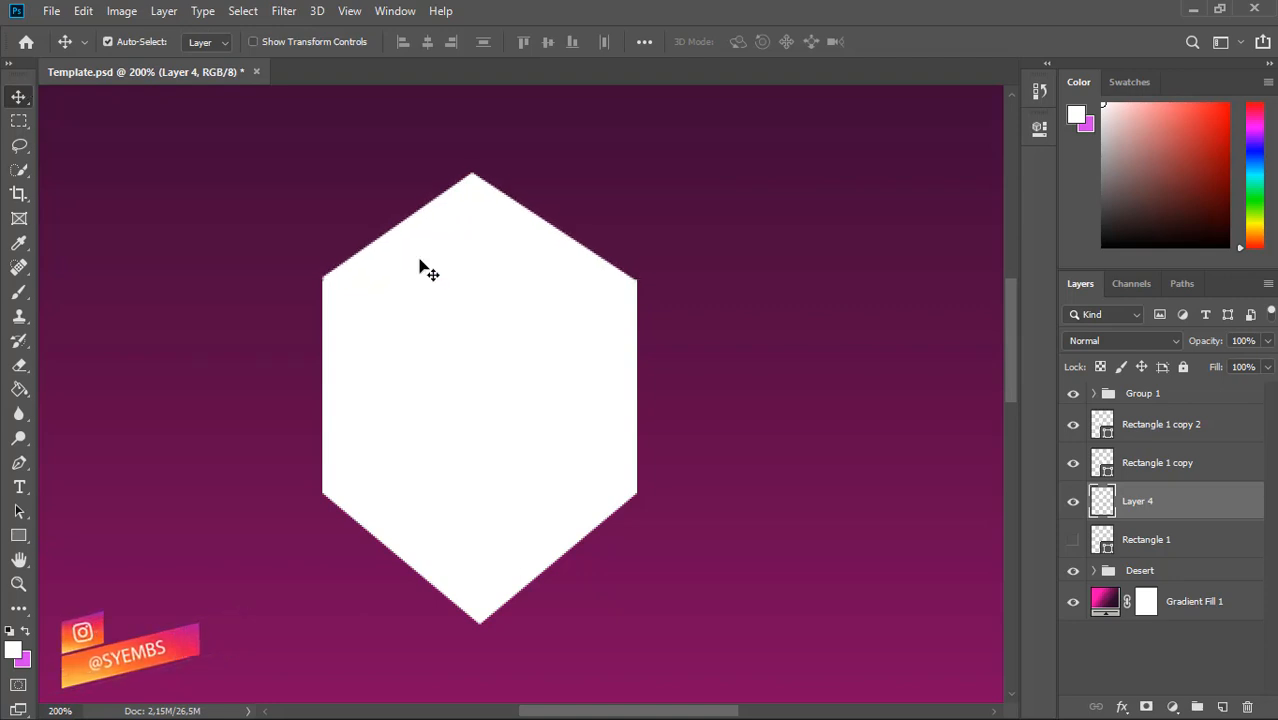
Recolour the box's left face, Rectangle 1 copy 2, to grey c9c7c7.
click(1089, 463)
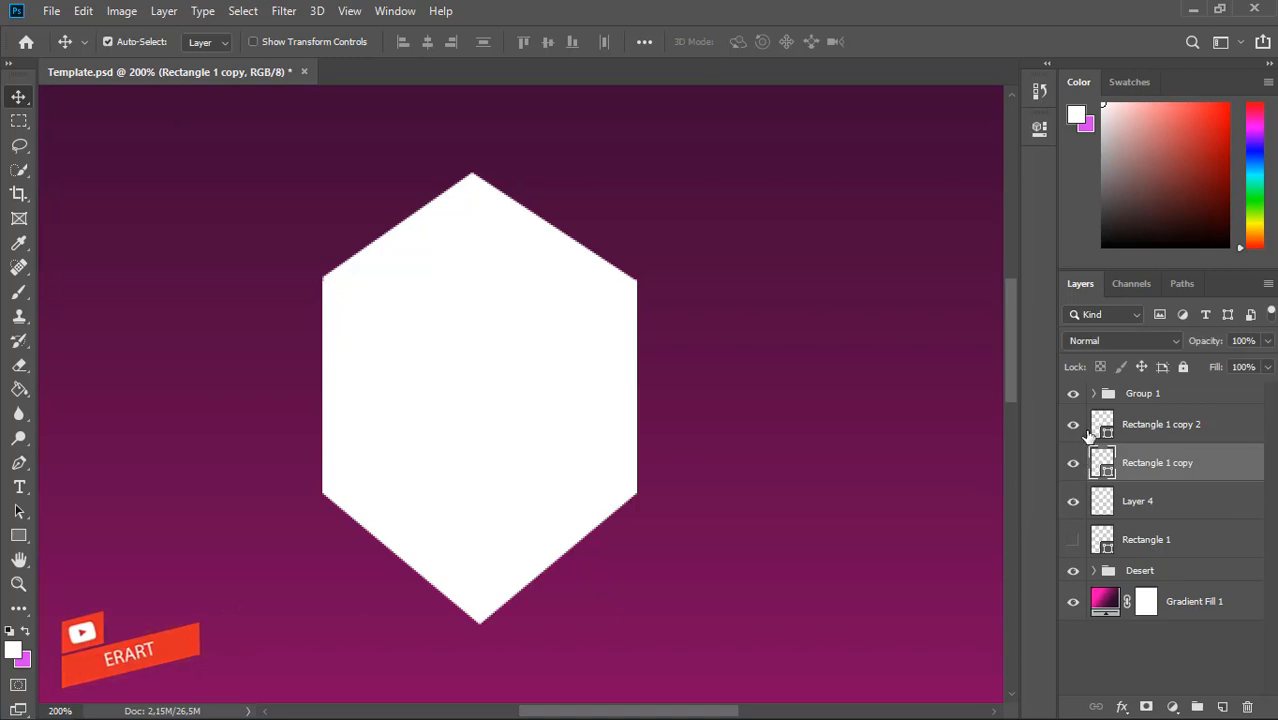
click(1075, 426)
click(1100, 426)
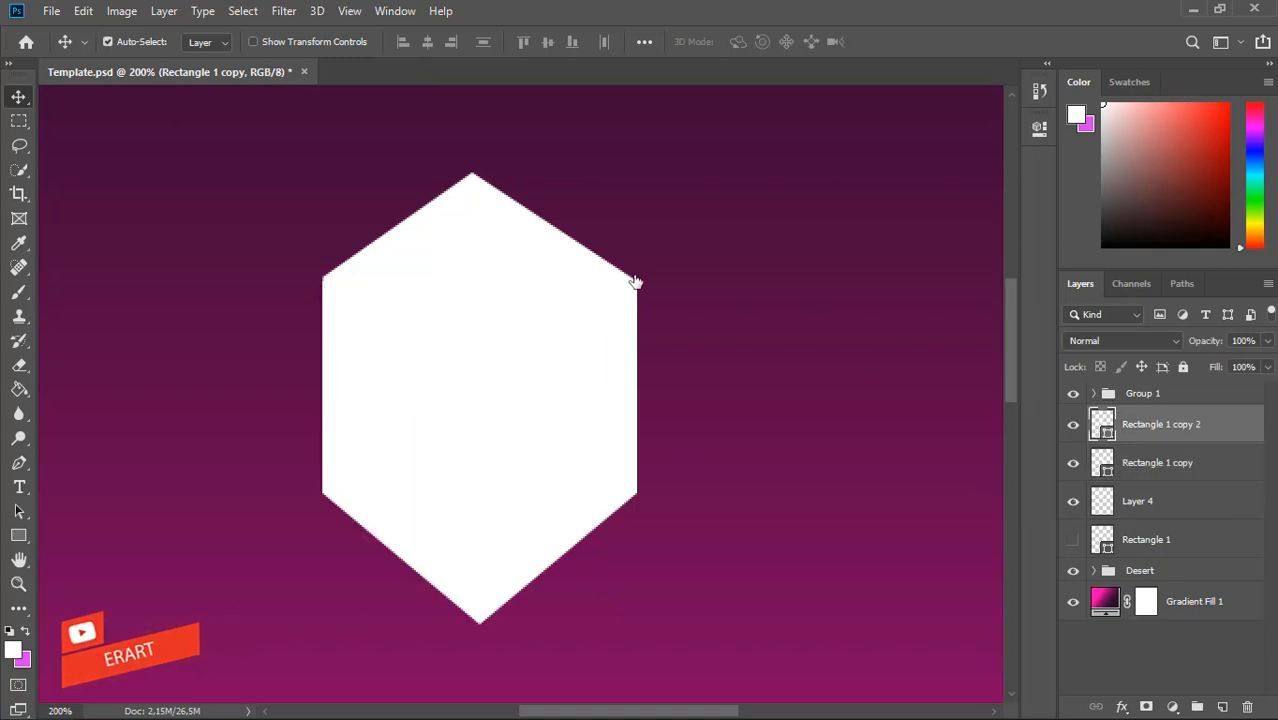
text(c9c7c7)
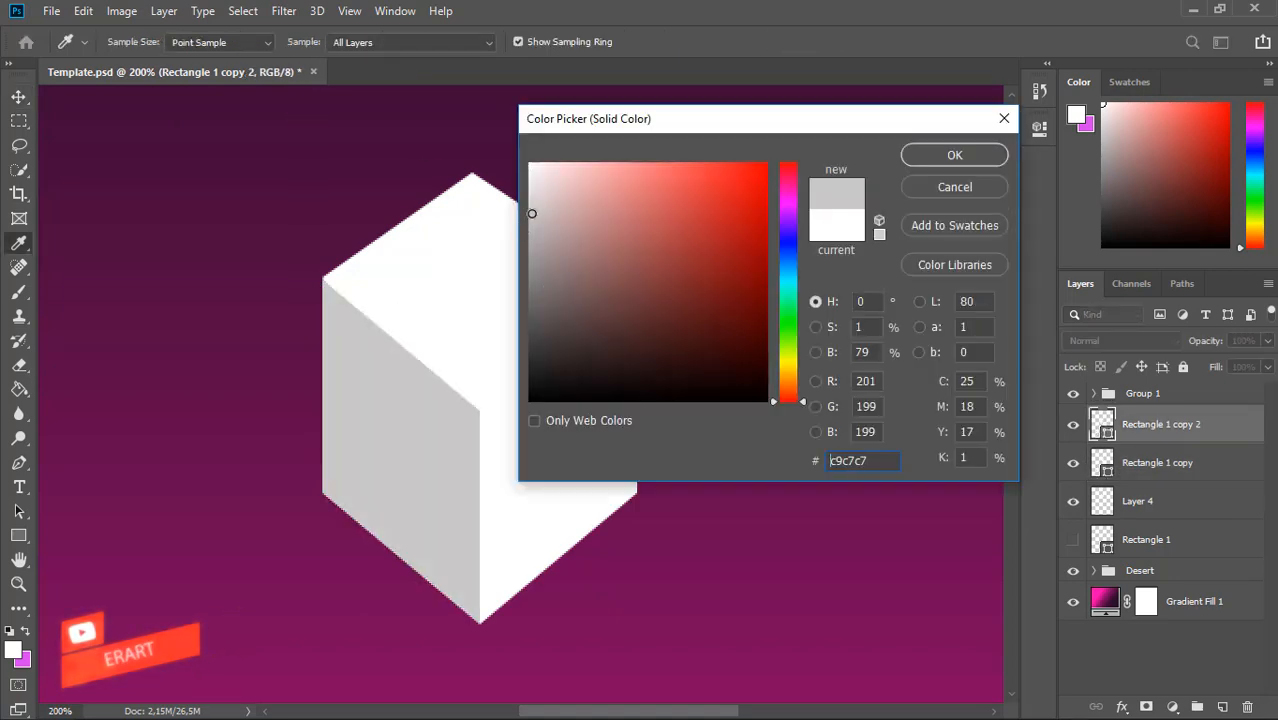
click(924, 156)
key(v)
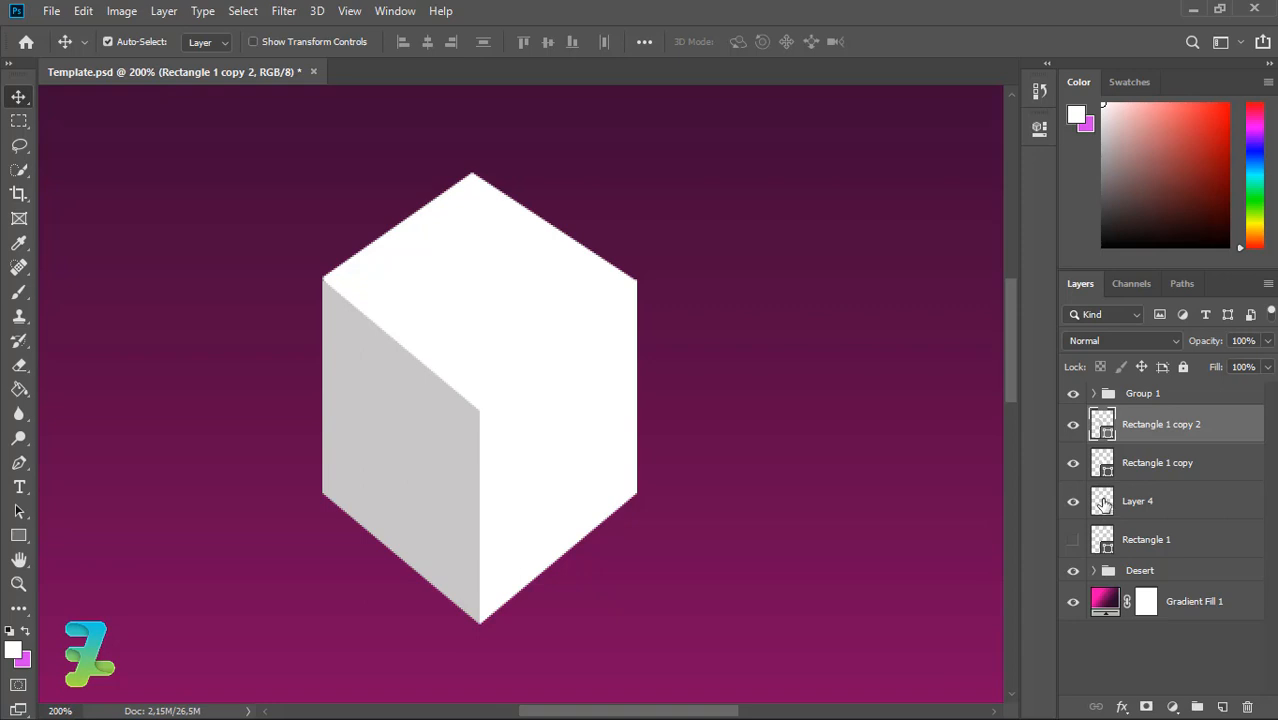
Recolour the box's right face, Rectangle 1 copy, to a very light pinkish grey.
double_click(1100, 462)
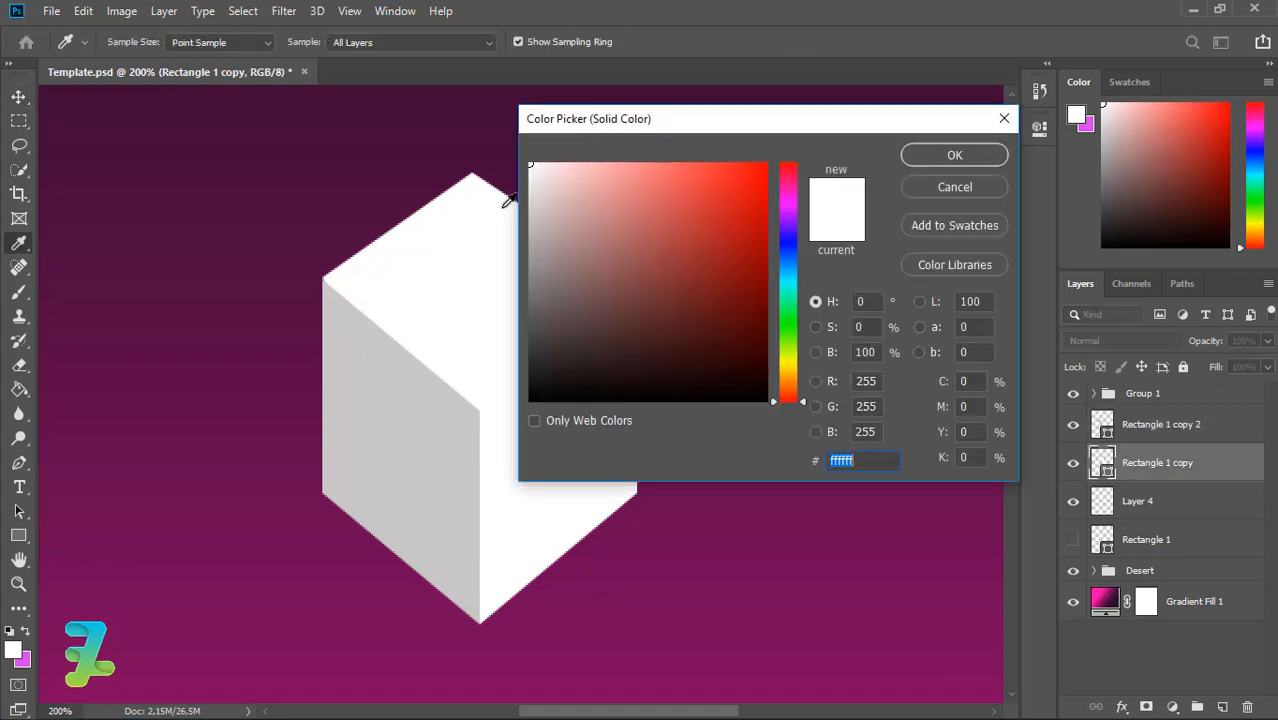
click(531, 188)
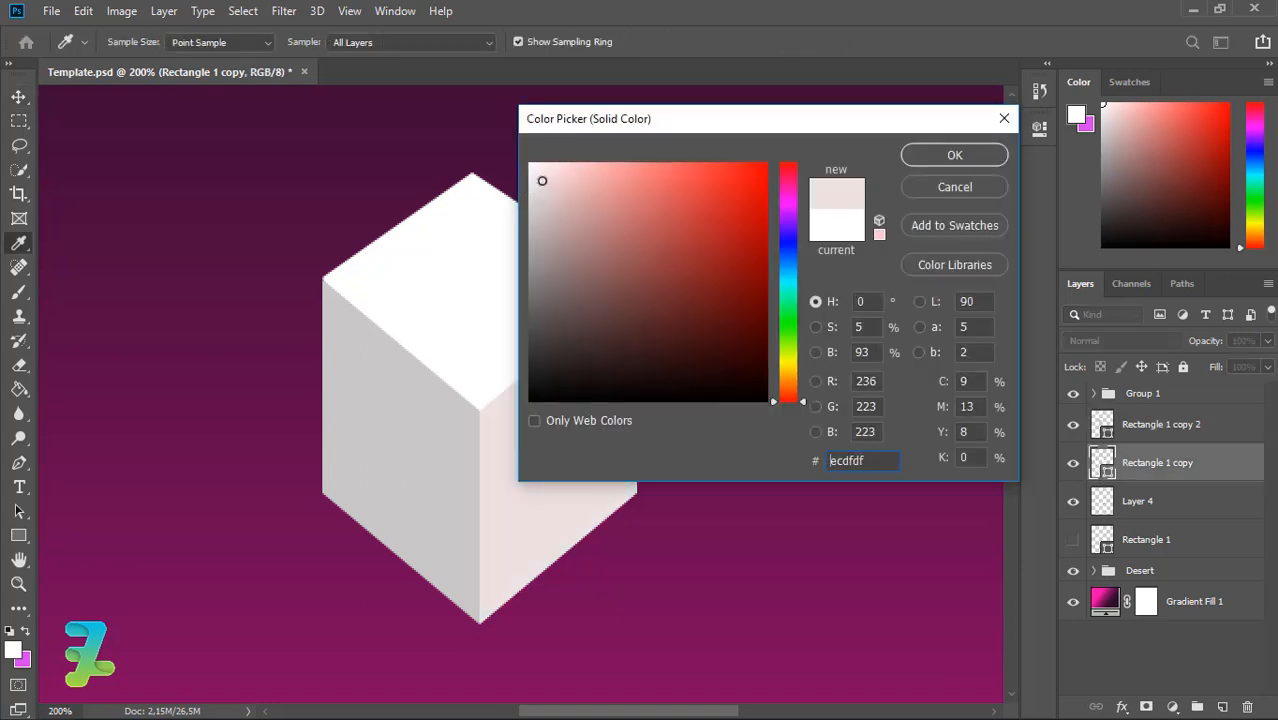
drag(542, 180, 534, 175)
click(955, 157)
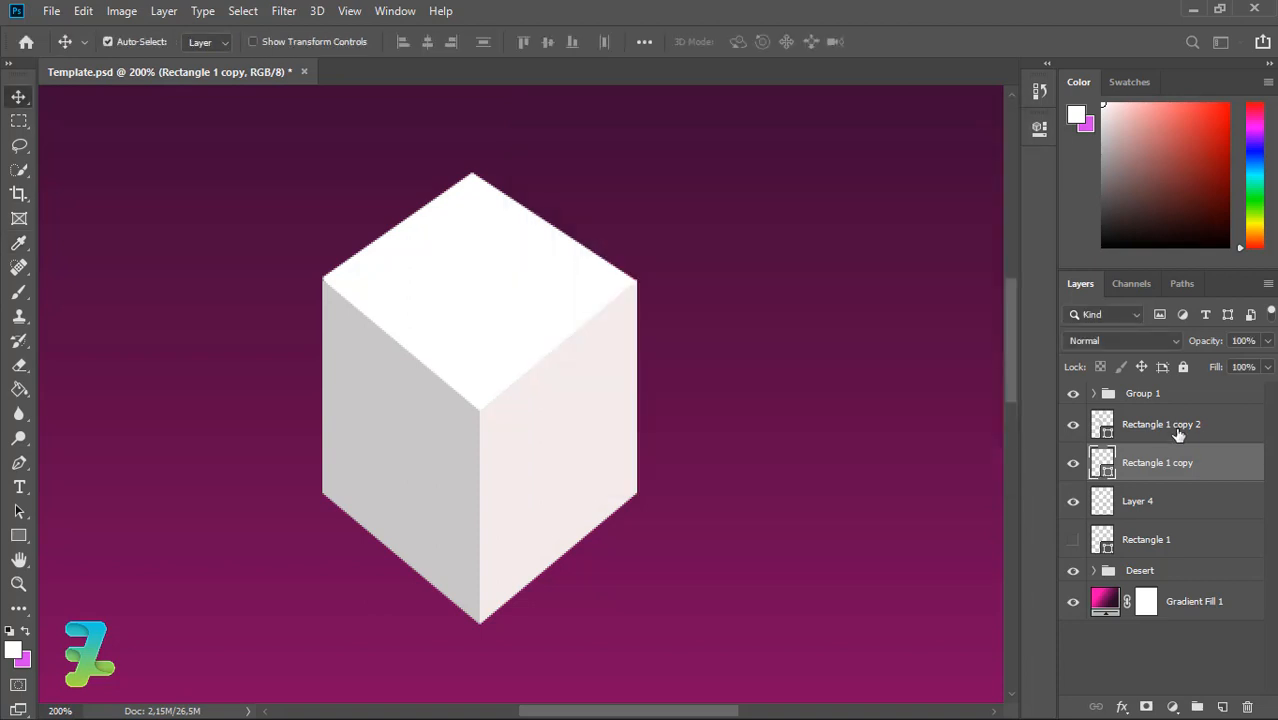
Group the three face layers Rectangle 1 copy 2, Rectangle 1 copy and Layer 4.
click(1228, 424)
shift+click(1212, 511)
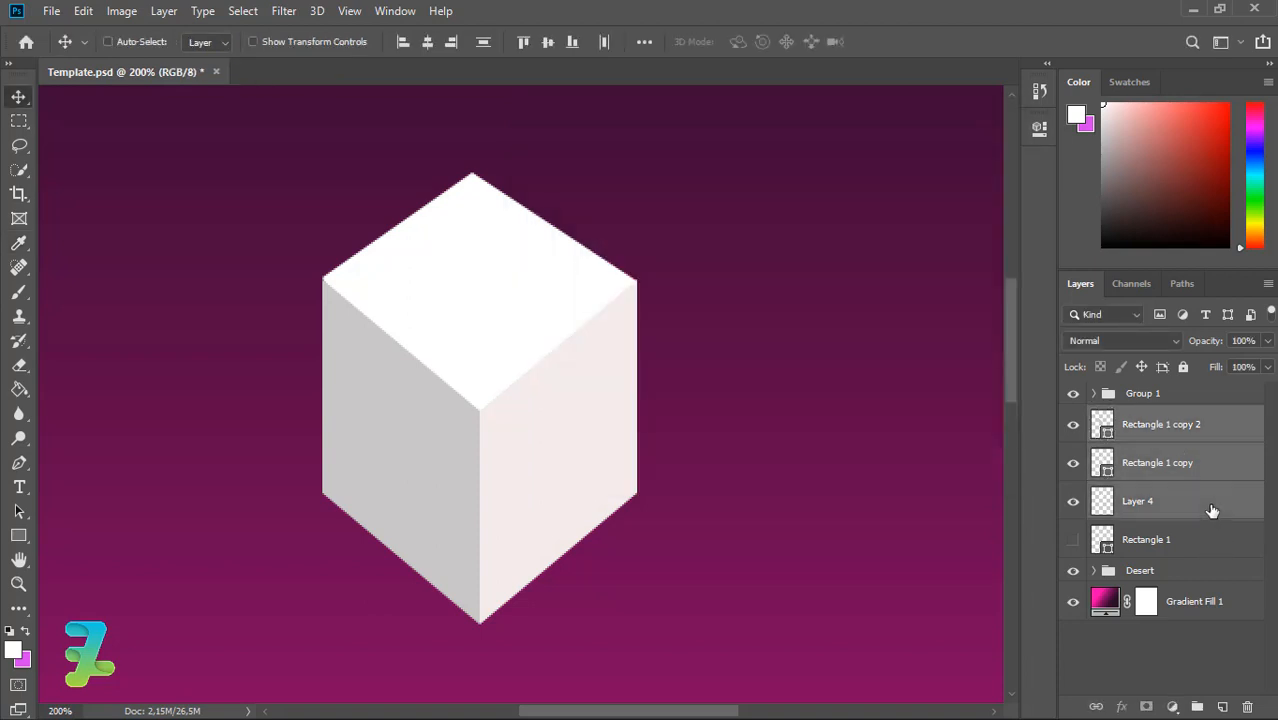
key(ctrl+g)
key(ctrl+minus)
key(ctrl+minus)
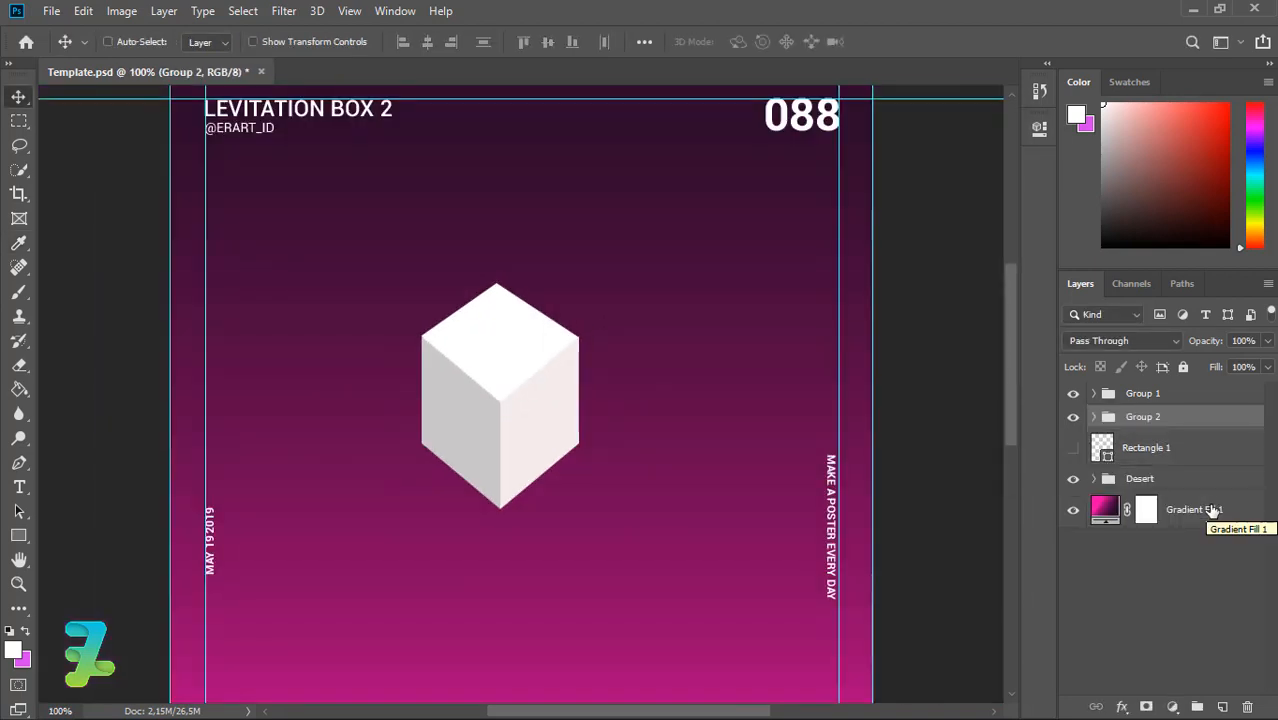
Stretch the grouped box horizontally toward its left side to give it more even cube proportions.
key(ctrl+t)
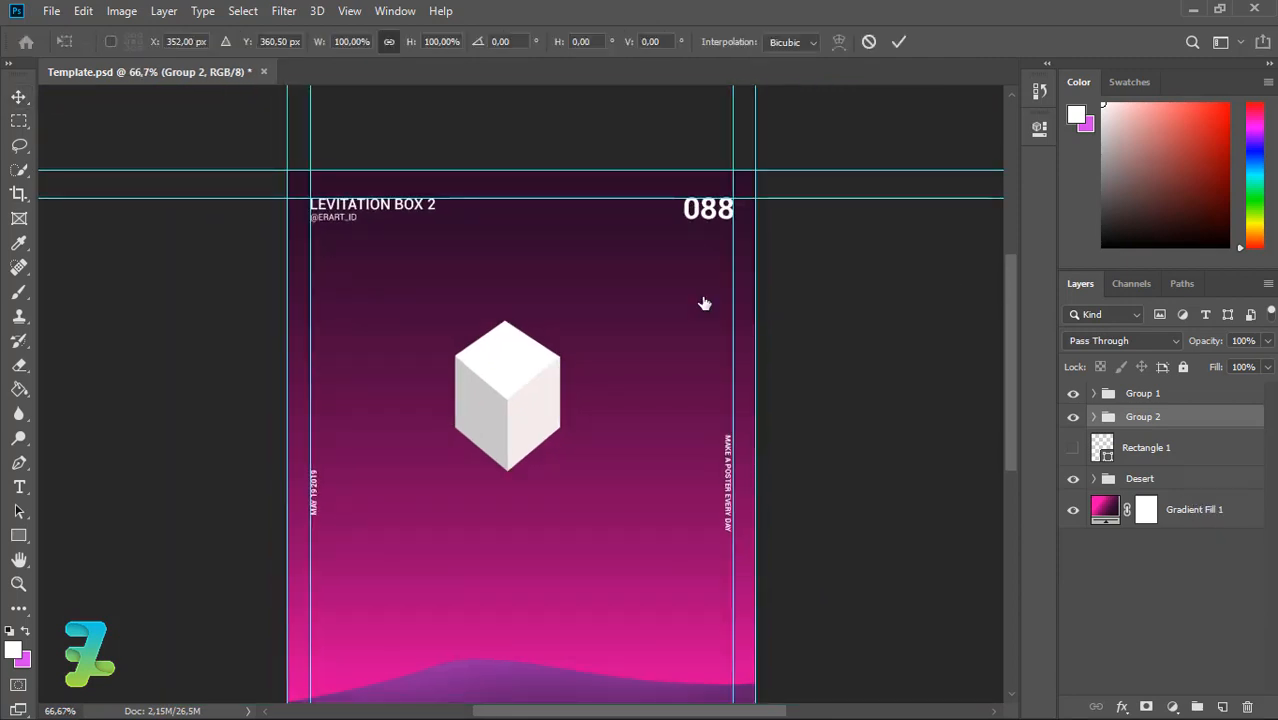
drag(450, 397, 536, 399)
click(22, 96)
key(ctrl+z)
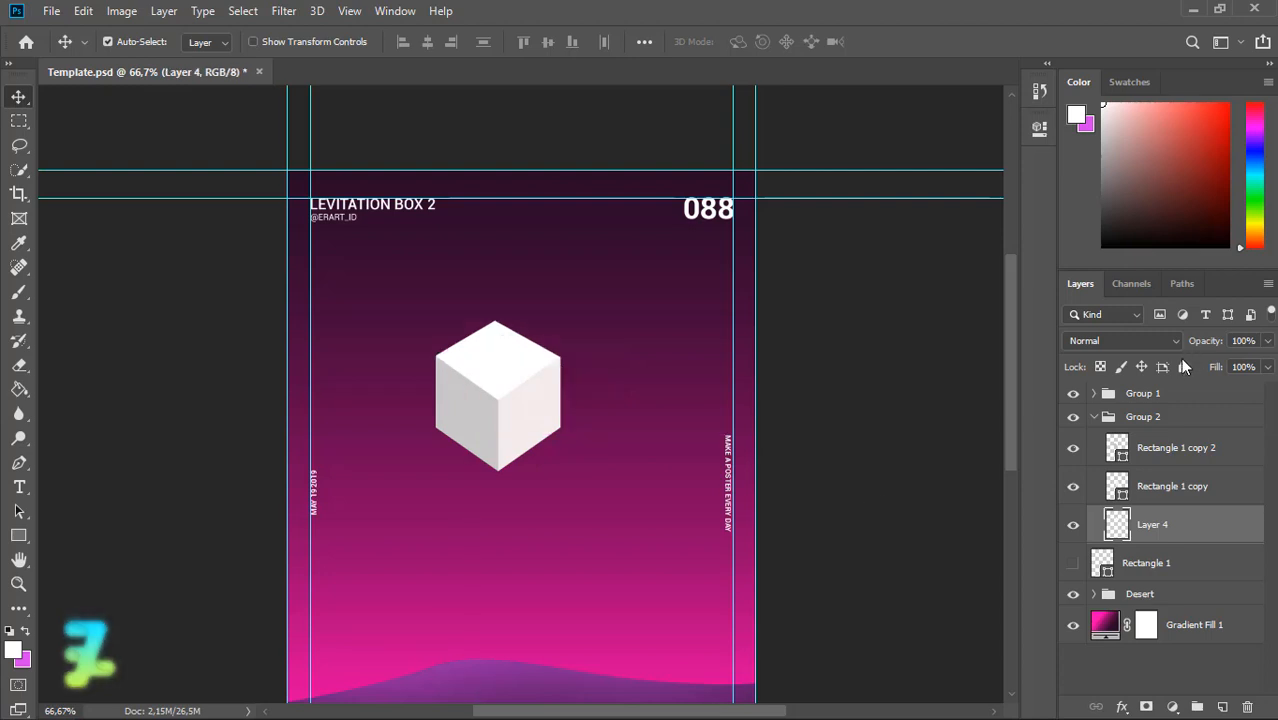
Convert Group 2 to a Smart Object and move the box down and to the right on the poster.
click(1097, 418)
right_click(1135, 416)
click(1016, 266)
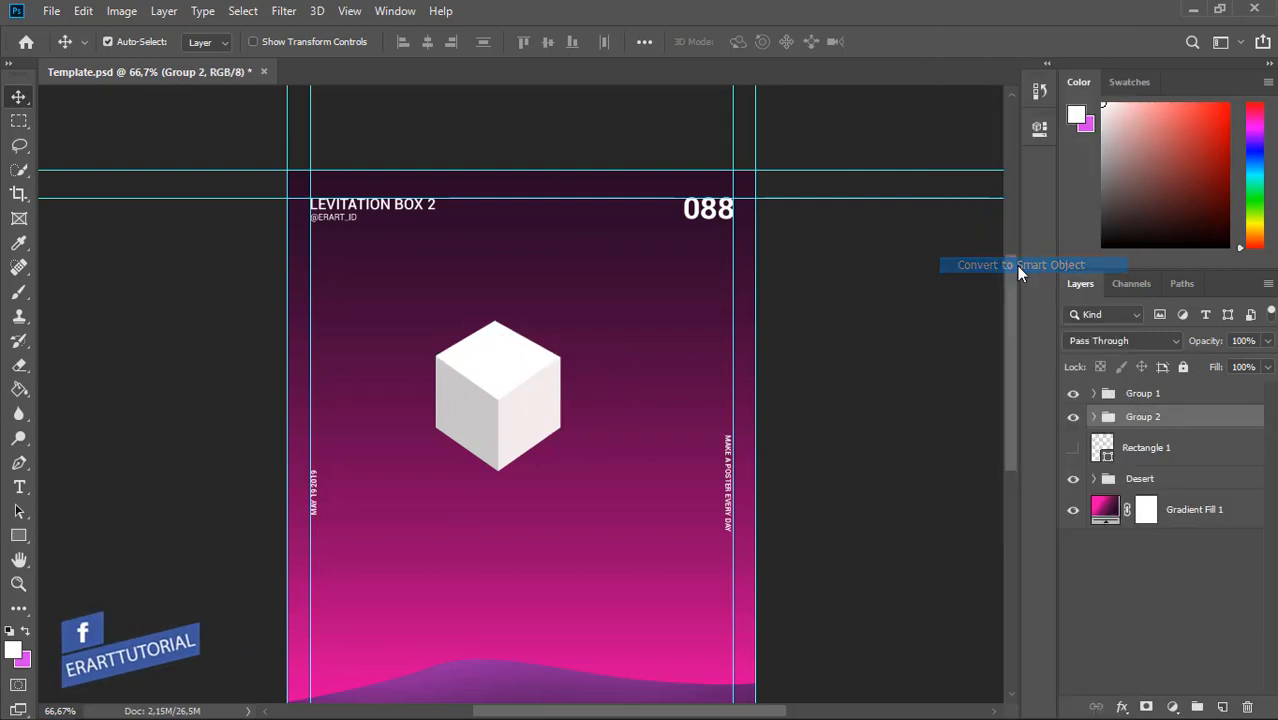
drag(547, 398, 614, 493)
click(83, 11)
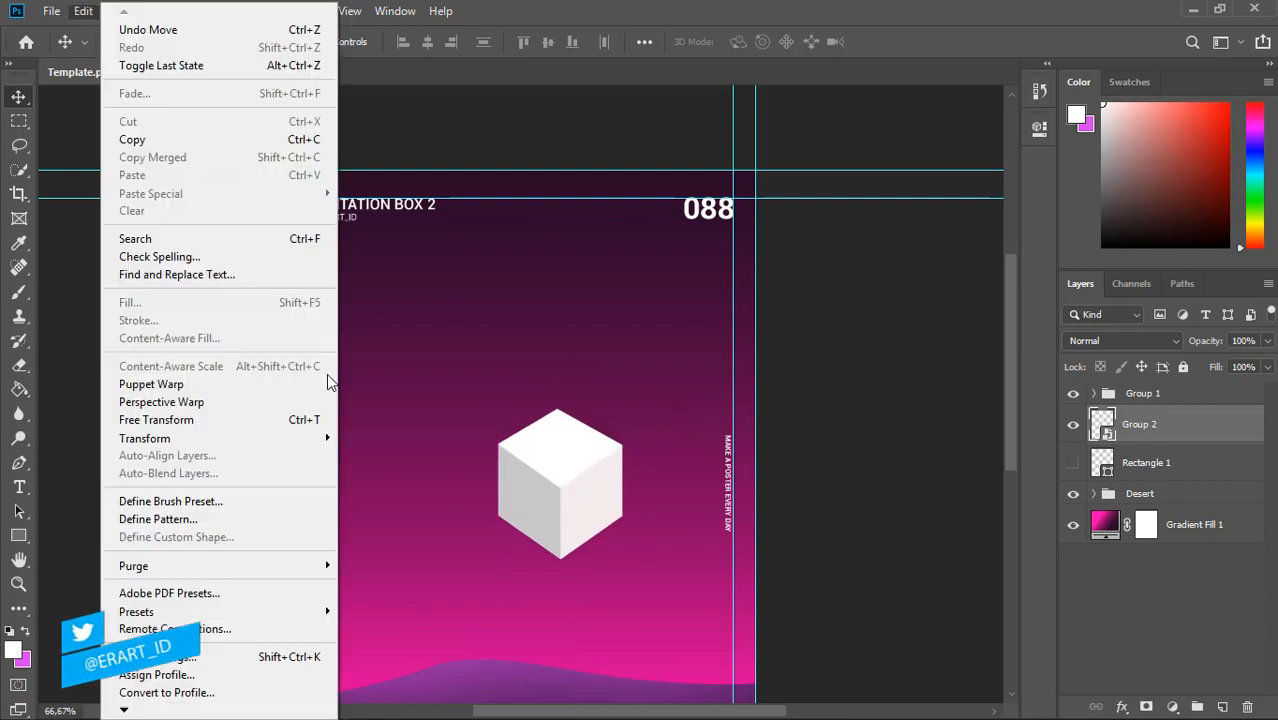
mouse_move(320, 437)
click(399, 479)
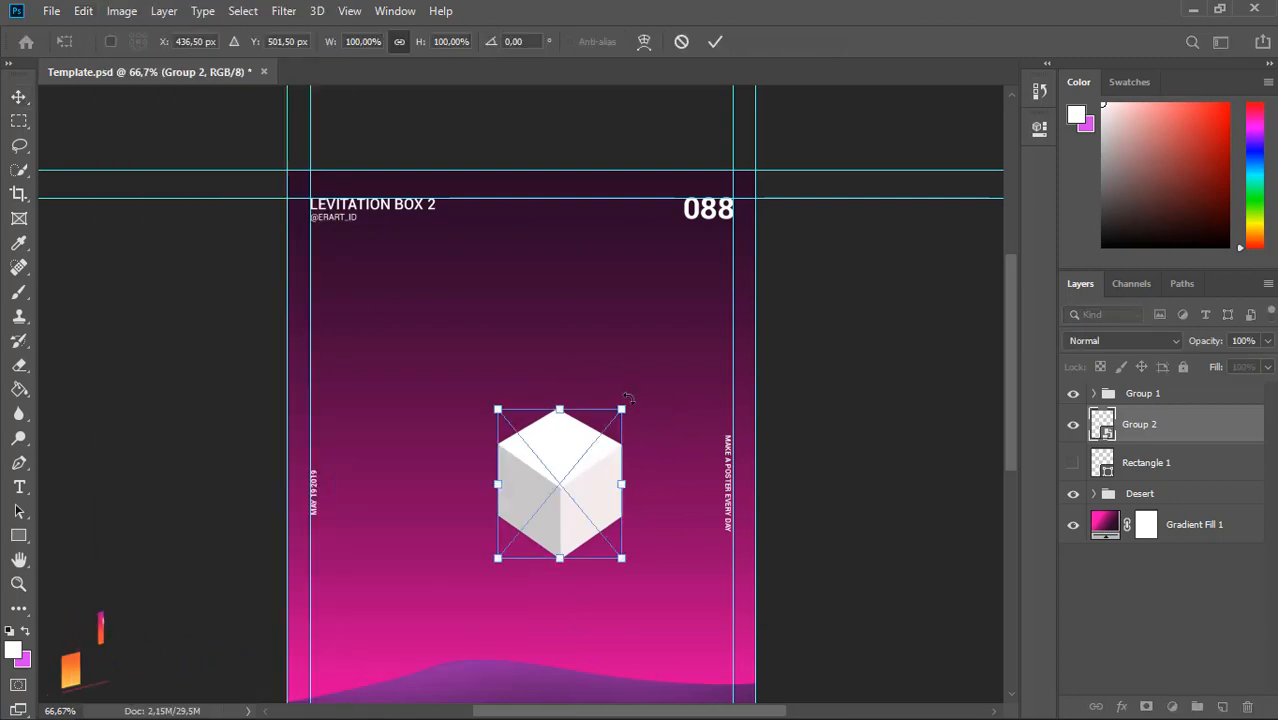
drag(632, 402, 660, 420)
key(ctrl+z)
key(Return)
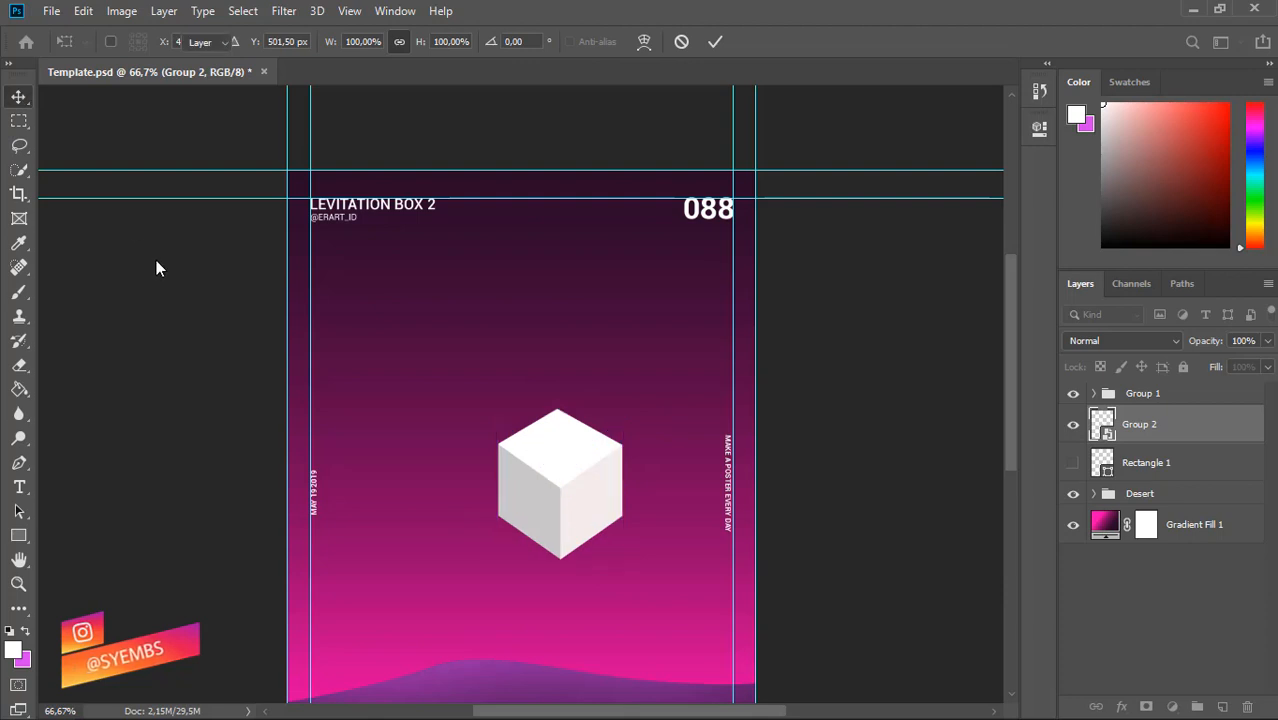
Duplicate the Group 2 box layer and delete the unused hidden Rectangle 1 layer.
click(18, 120)
key(ctrl+j)
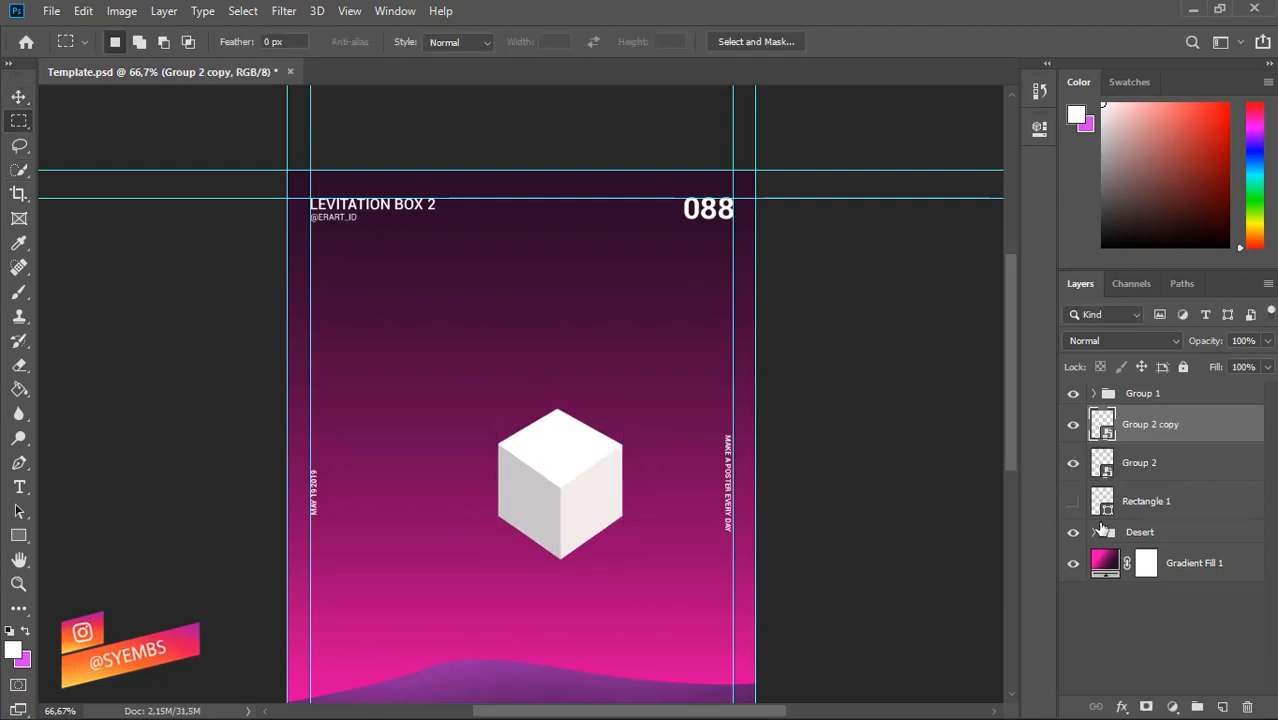
click(1191, 520)
key(Delete)
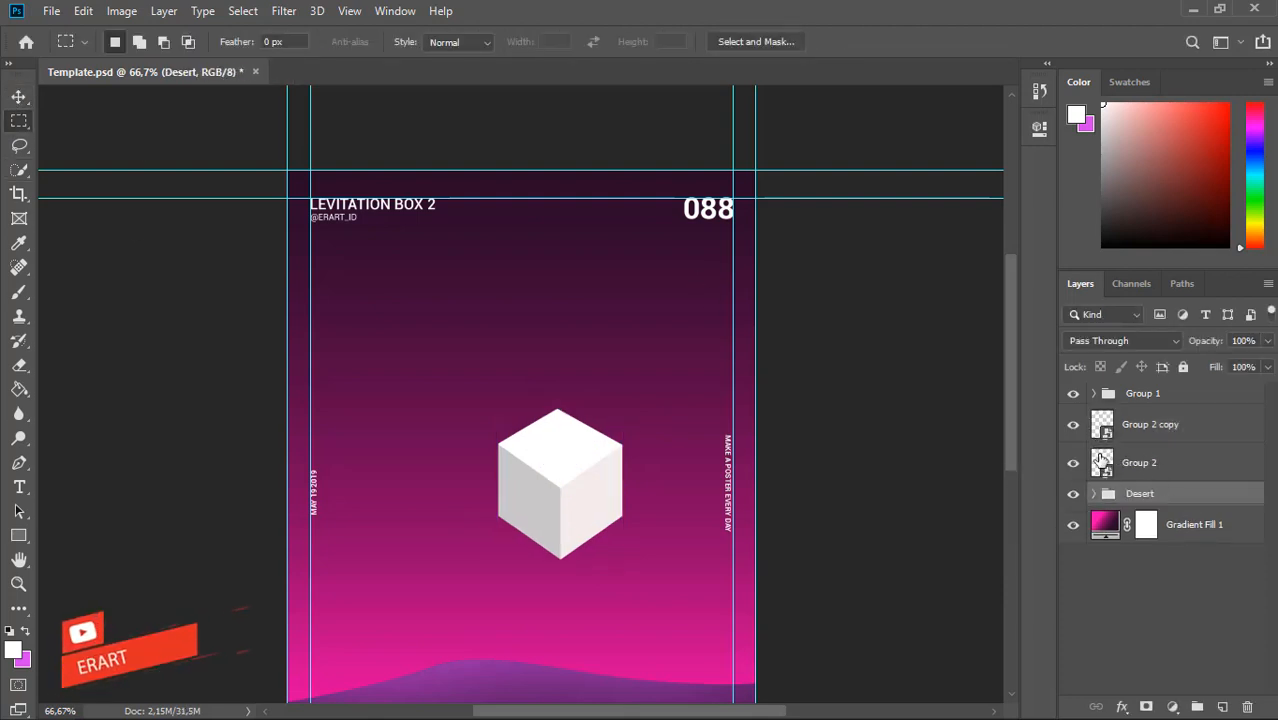
Hide the original Group 2 box layer, leaving the duplicate shown.
click(1075, 467)
click(1090, 468)
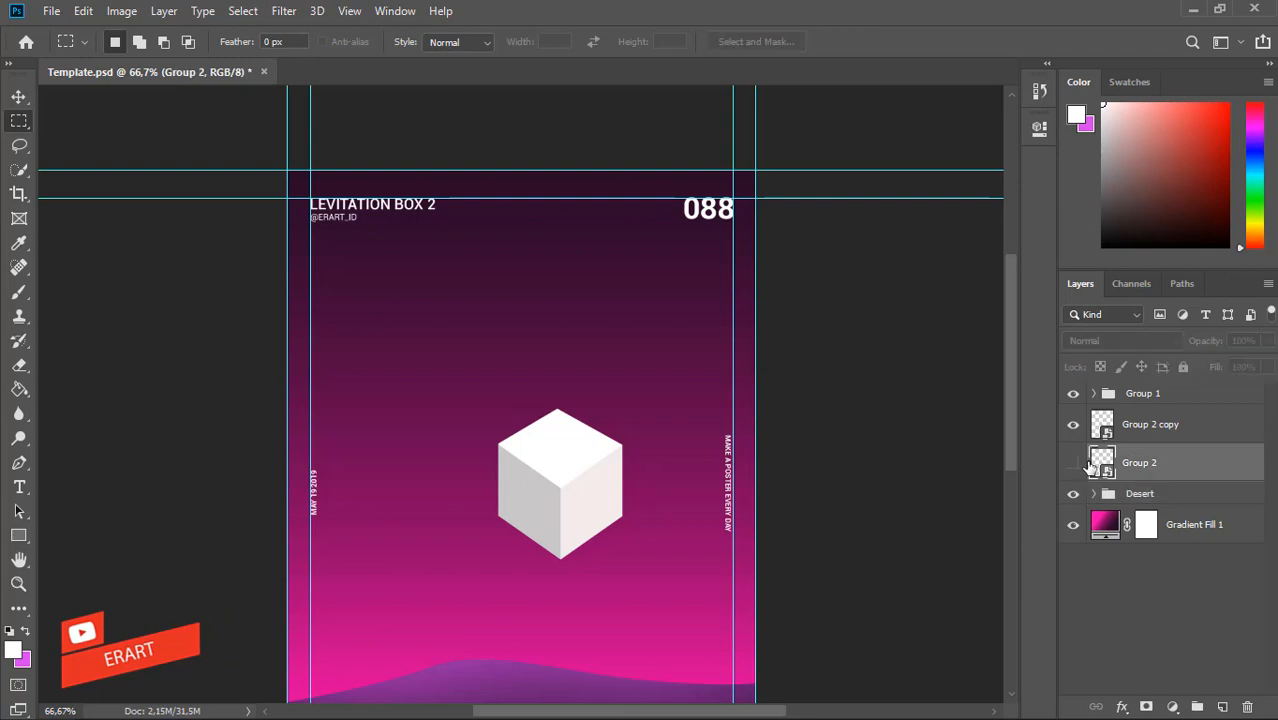
click(1075, 464)
click(1075, 464)
Rotate the Group 2 copy box 45° clockwise and shift it slightly left and down toward the poster's centre.
key(alt+bracketright)
click(83, 11)
mouse_move(320, 438)
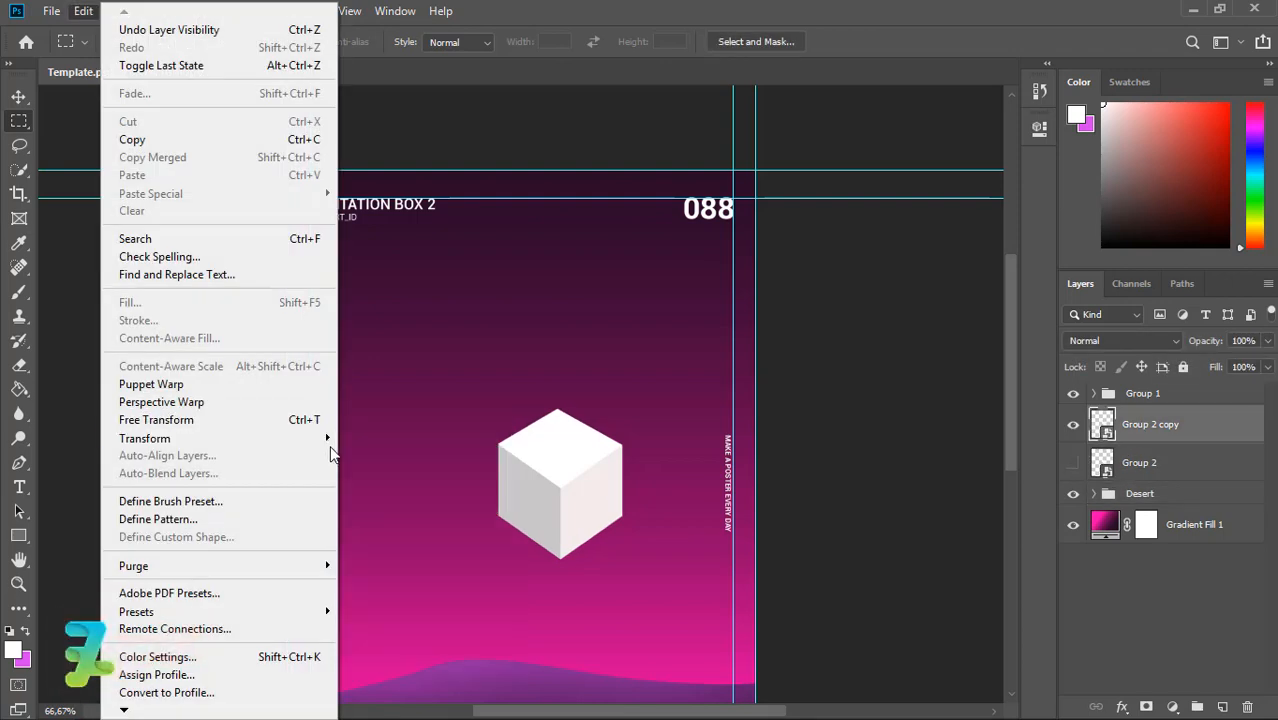
click(370, 485)
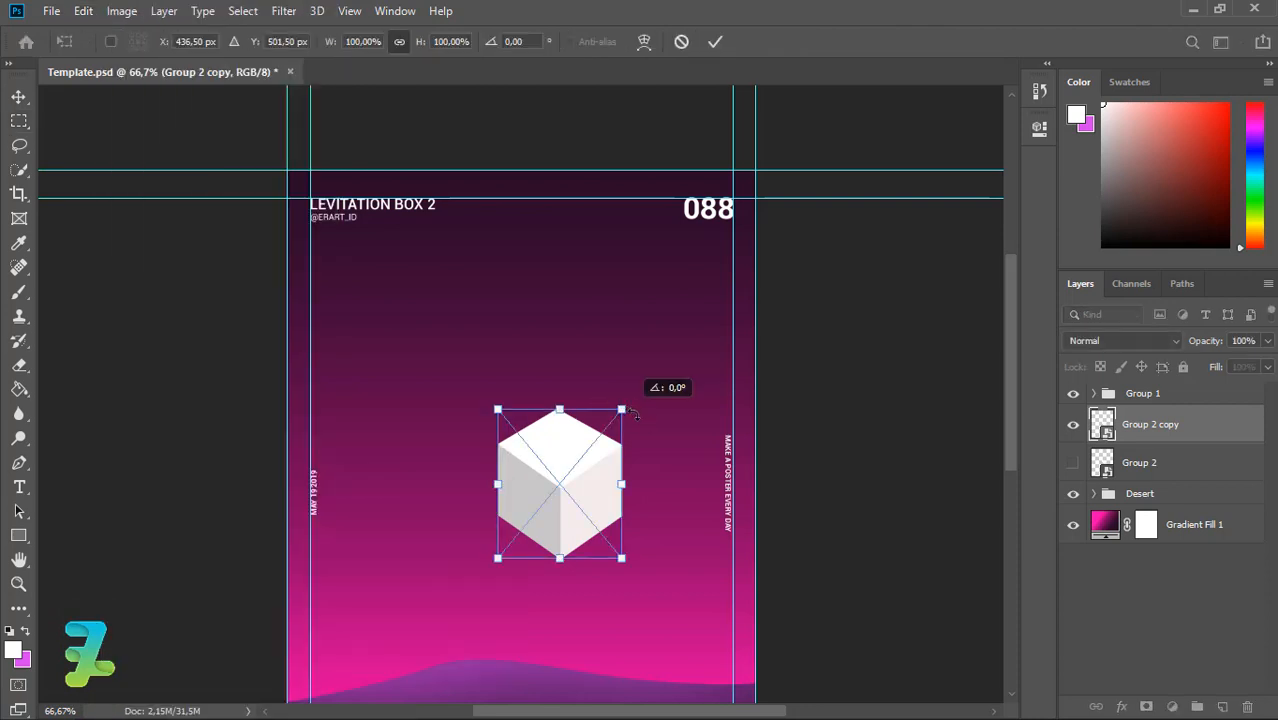
drag(633, 413, 665, 498)
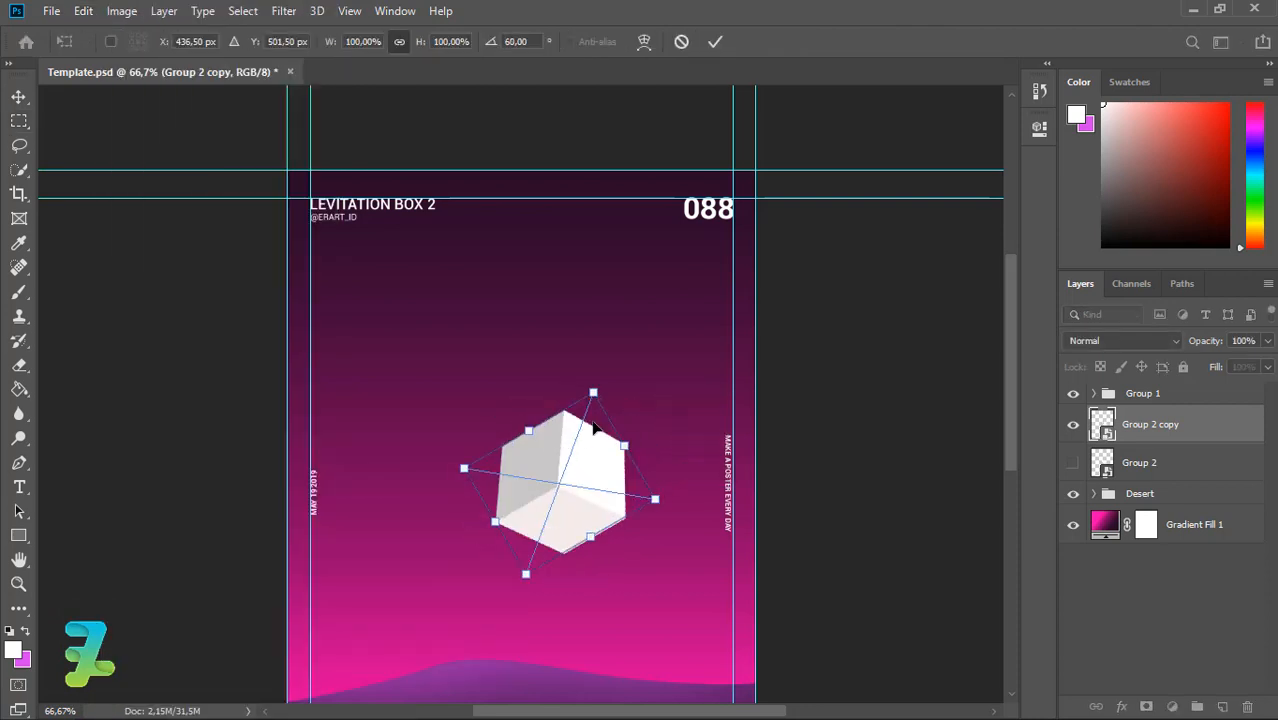
drag(595, 384, 560, 374)
drag(575, 473, 547, 482)
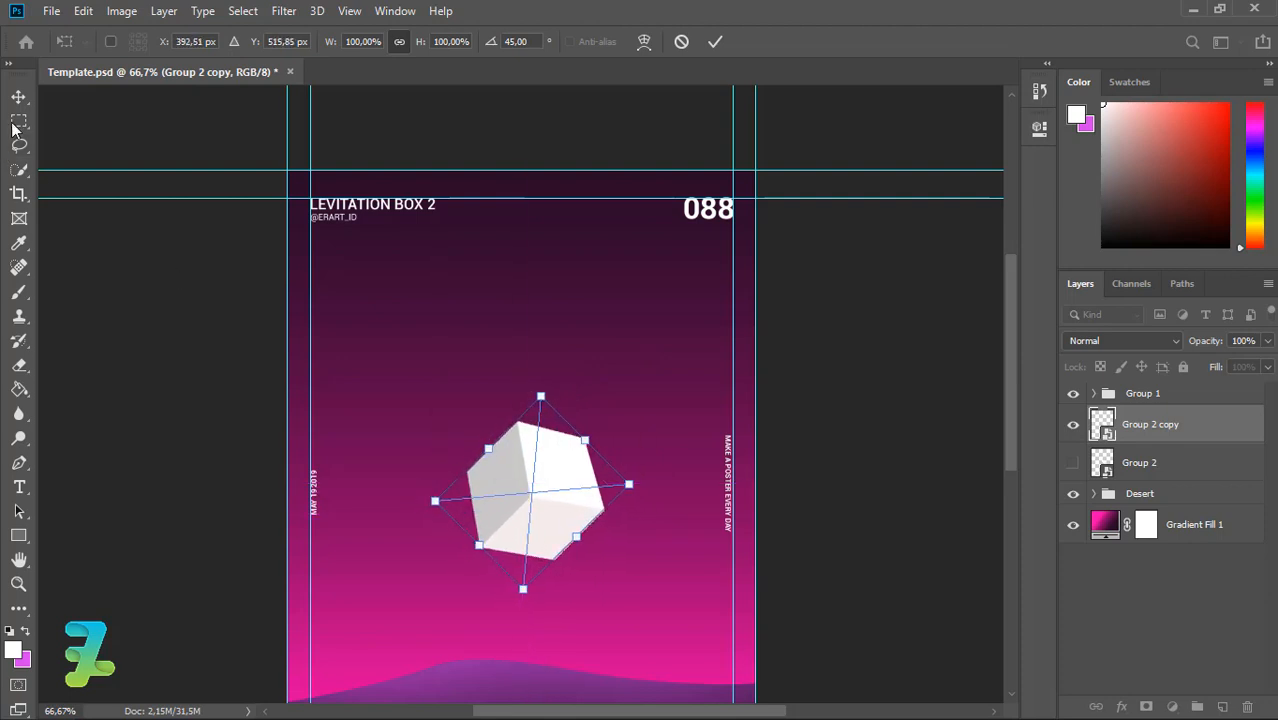
Scale the rotated box down proportionally to about 86% and duplicate its layer.
key(ctrl+t)
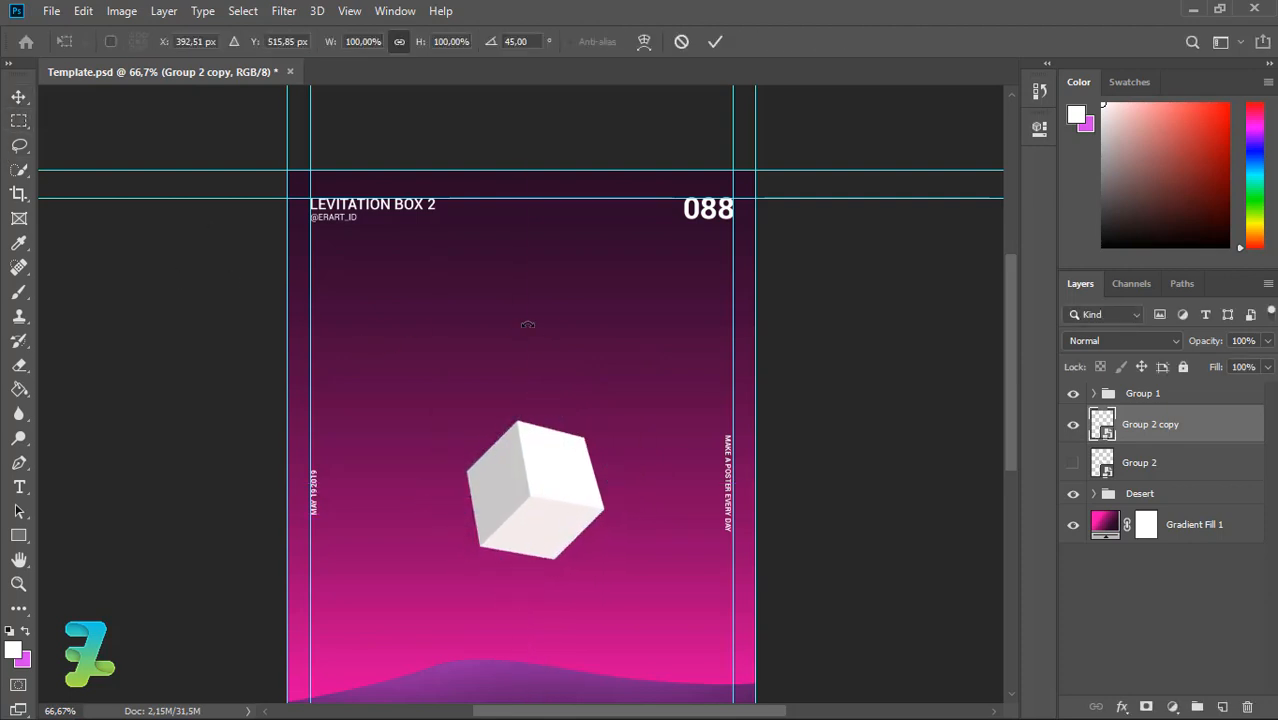
drag(540, 397, 482, 366)
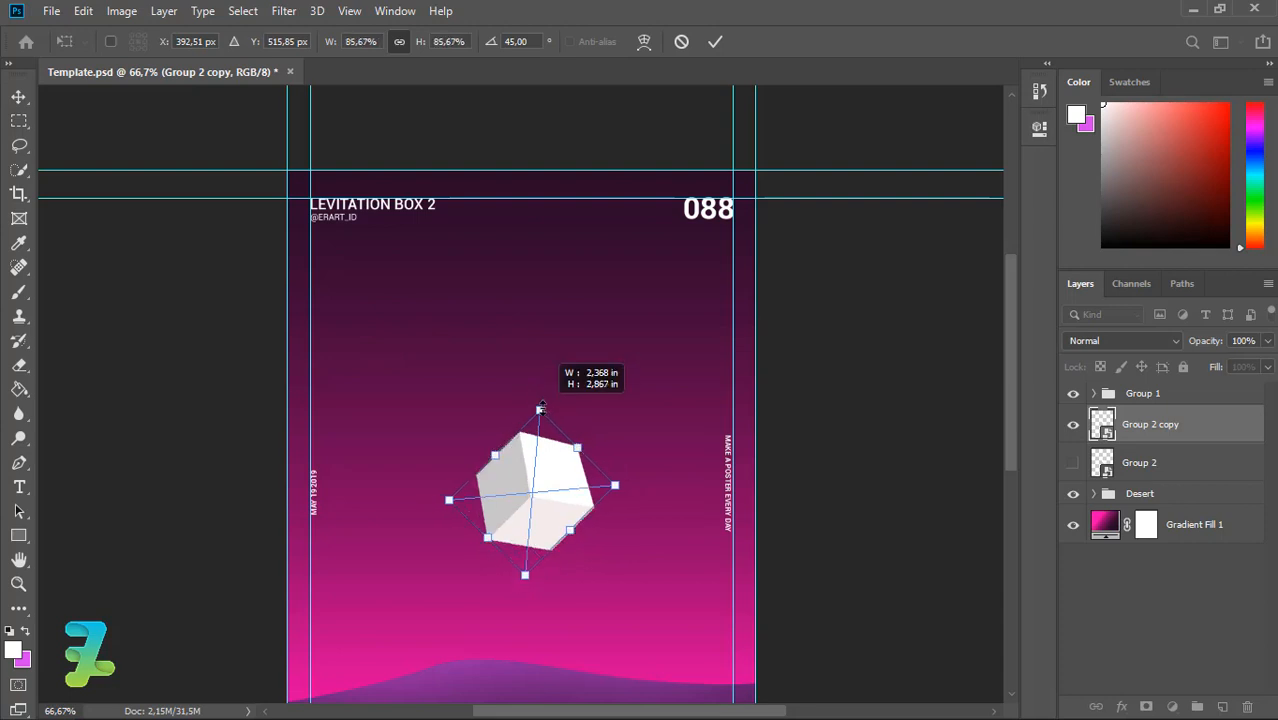
click(18, 96)
key(ctrl+j)
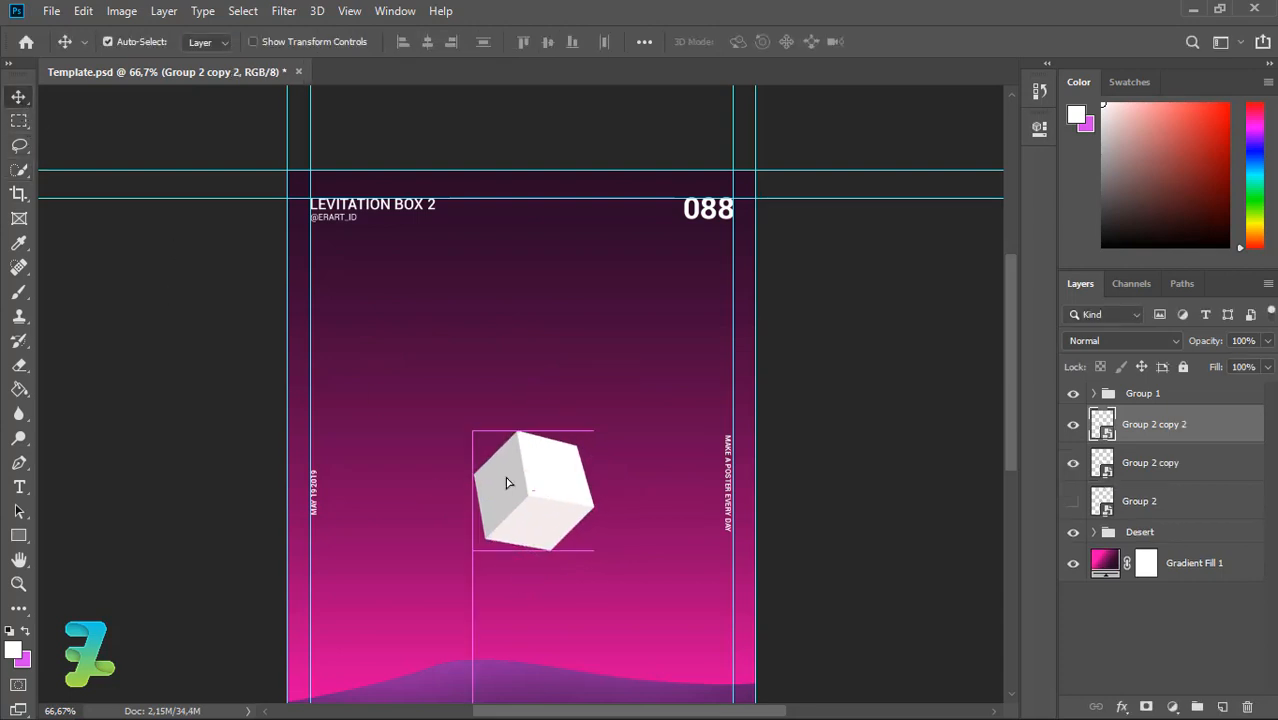
Move the duplicated box to the lower left of the central box and scale it proportionally to about 37%.
drag(542, 496, 428, 572)
key(ctrl+t)
drag(402, 502, 408, 552)
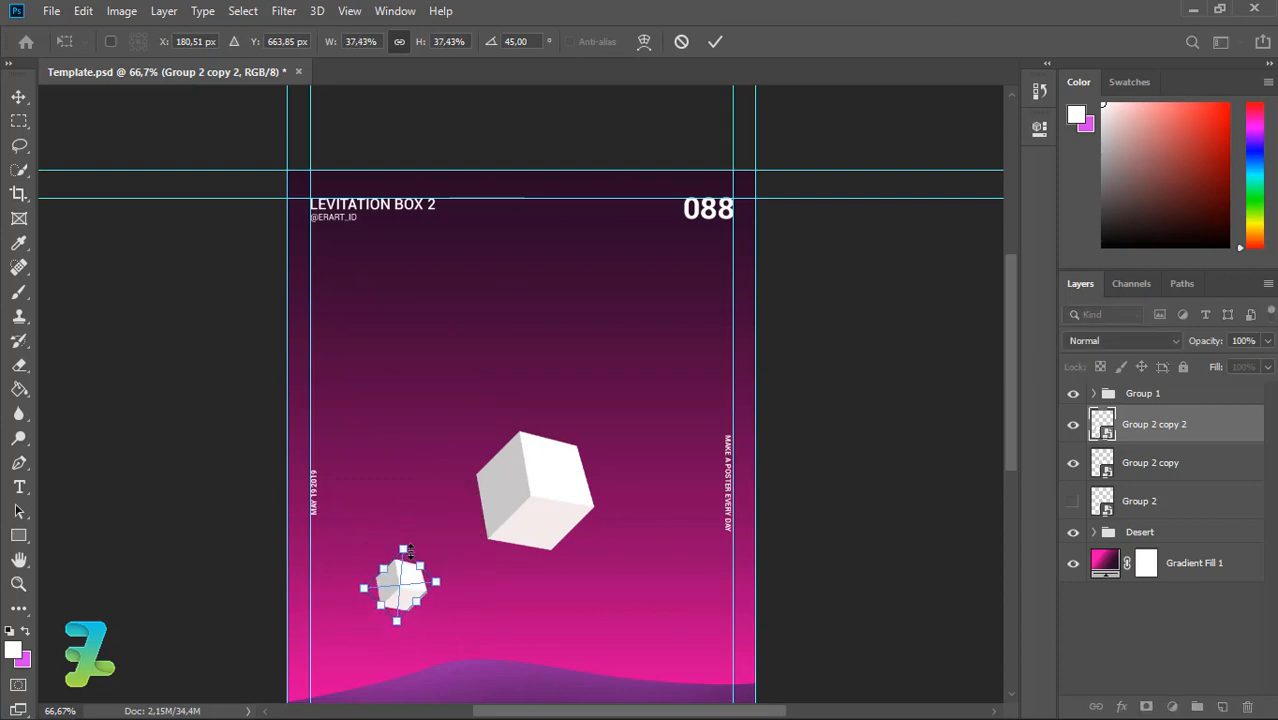
click(21, 96)
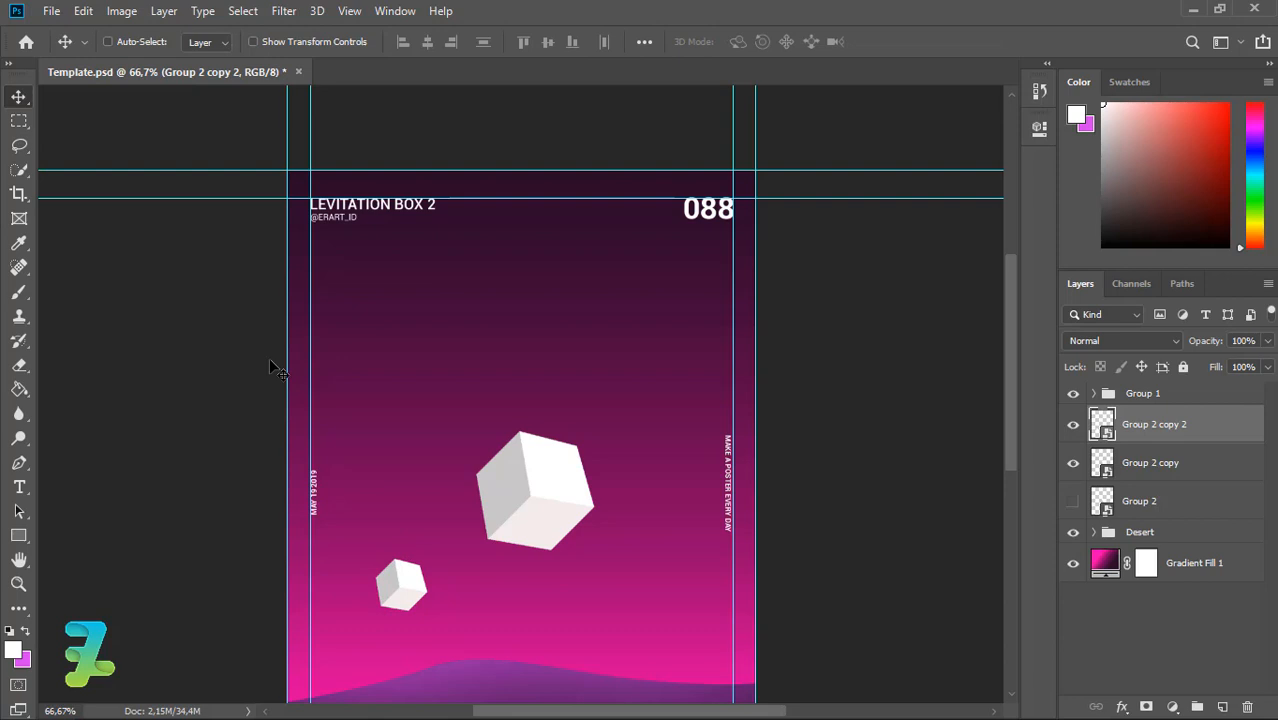
Duplicate the small box, place the copy below and right of the central box, and rotate it to about 80°.
key(ctrl+j)
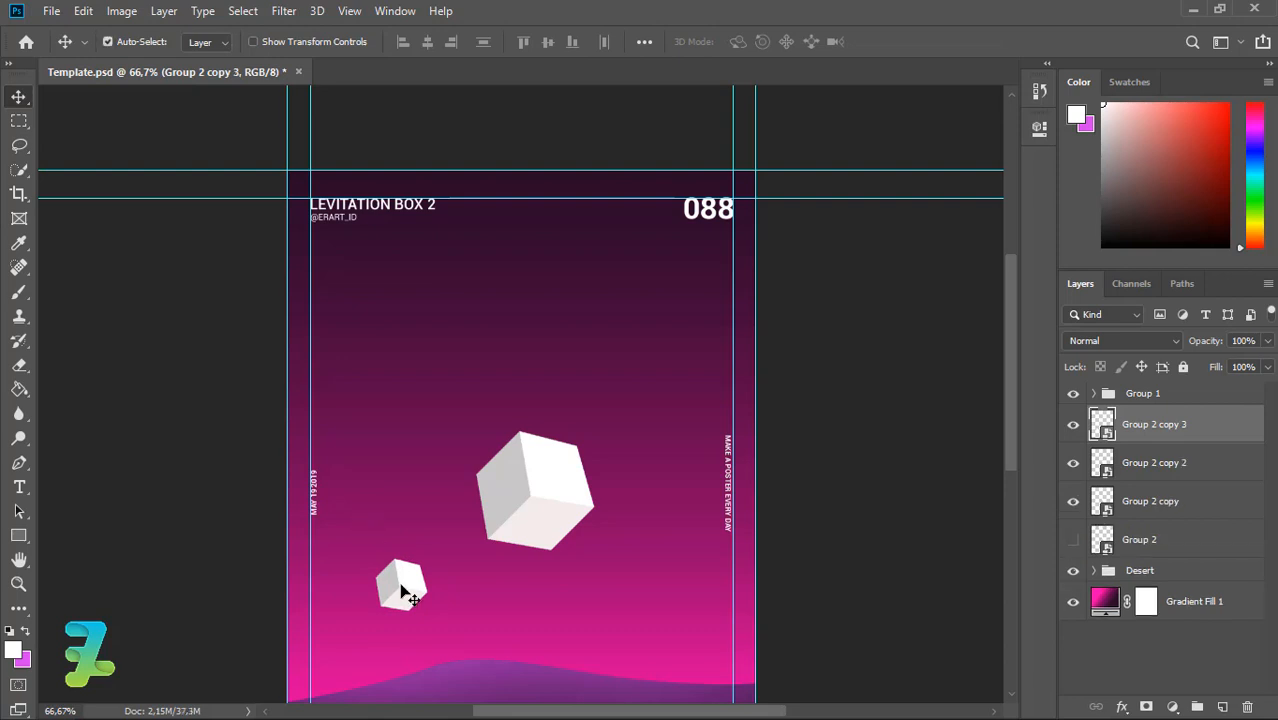
drag(408, 594, 601, 629)
click(83, 11)
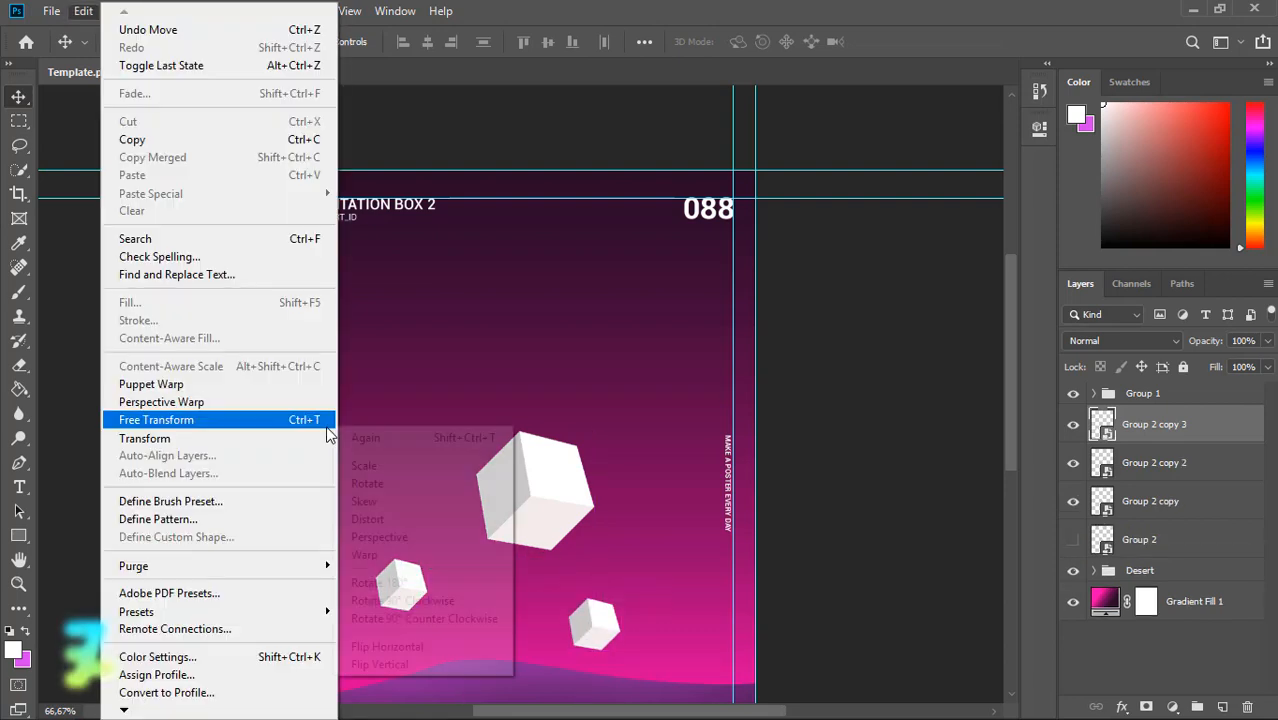
mouse_move(322, 438)
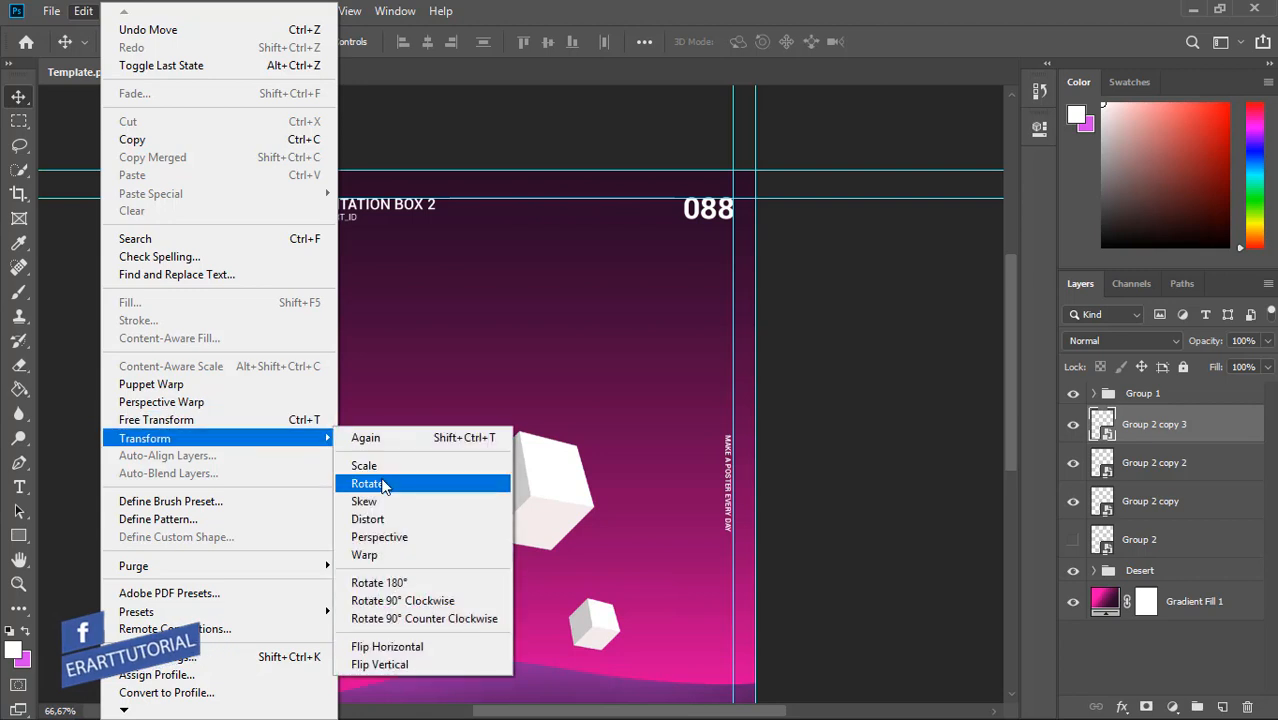
click(366, 484)
drag(573, 594, 622, 598)
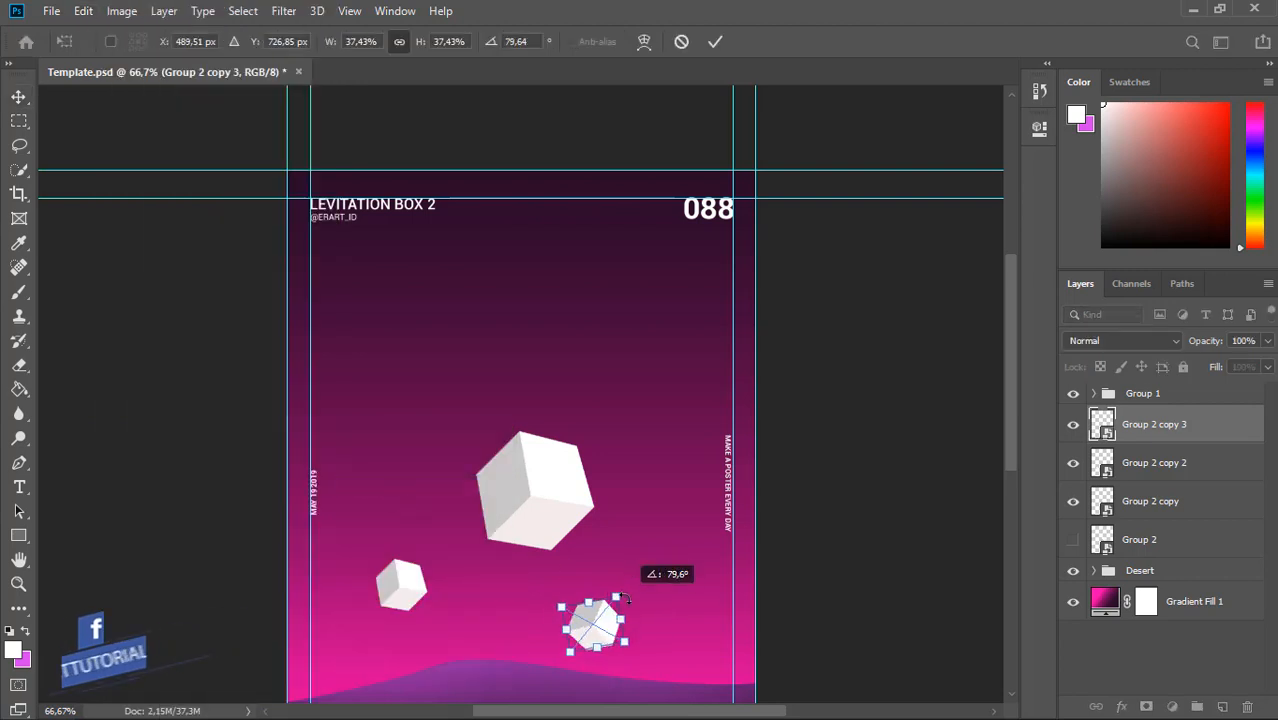
click(18, 97)
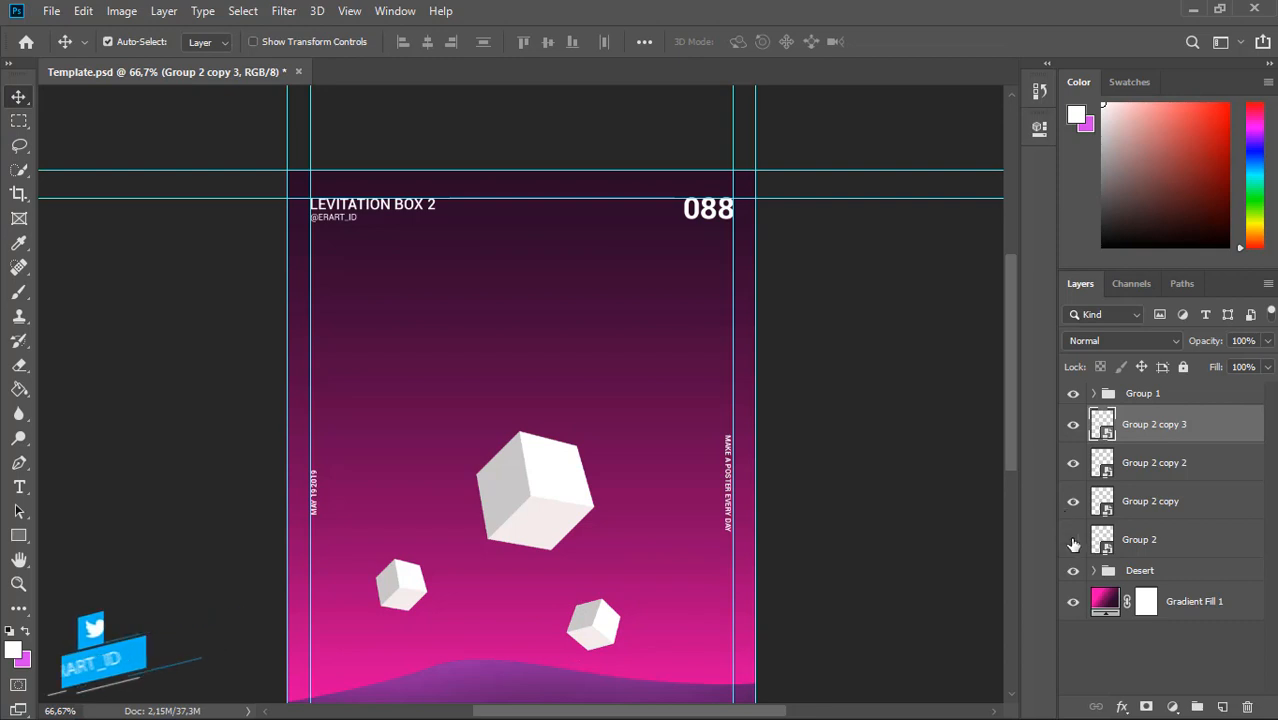
Show the hidden Group 2 box, duplicate it, and rotate the copy about 81° in the poster's upper right area.
click(1073, 541)
click(1090, 544)
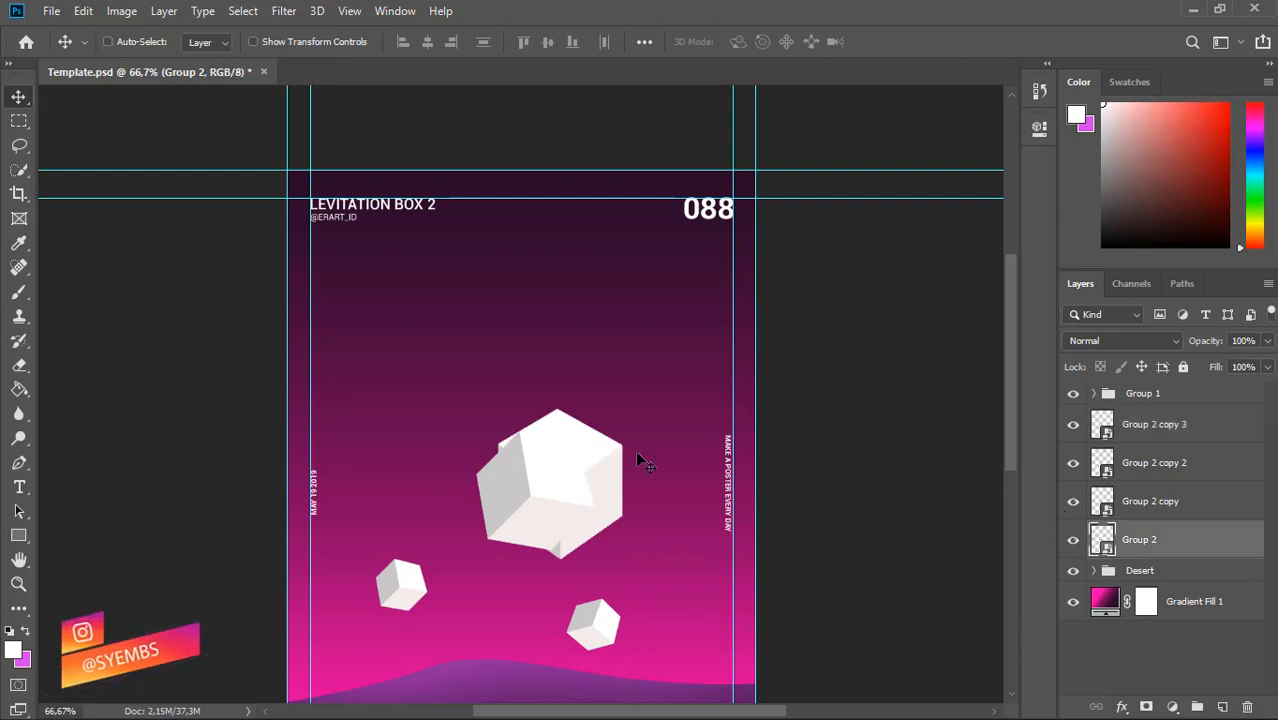
key(ctrl+j)
drag(606, 452, 684, 281)
click(83, 10)
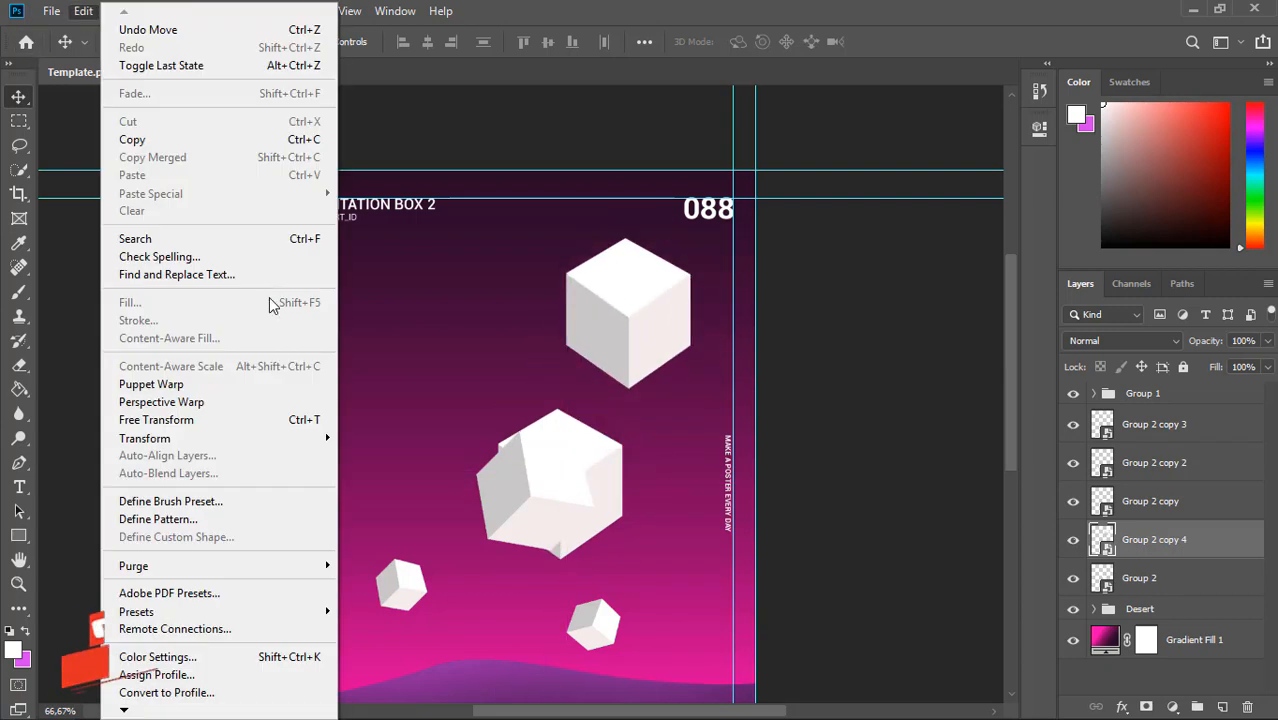
mouse_move(285, 437)
click(395, 477)
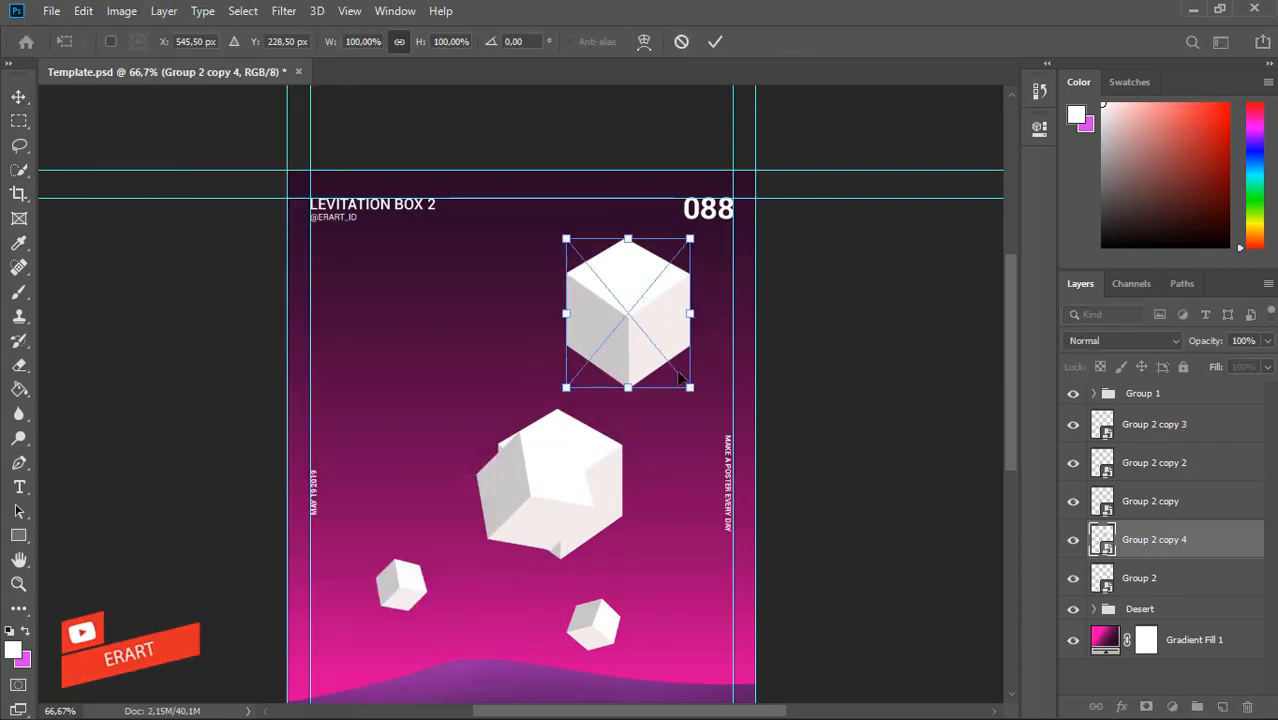
drag(661, 406, 575, 377)
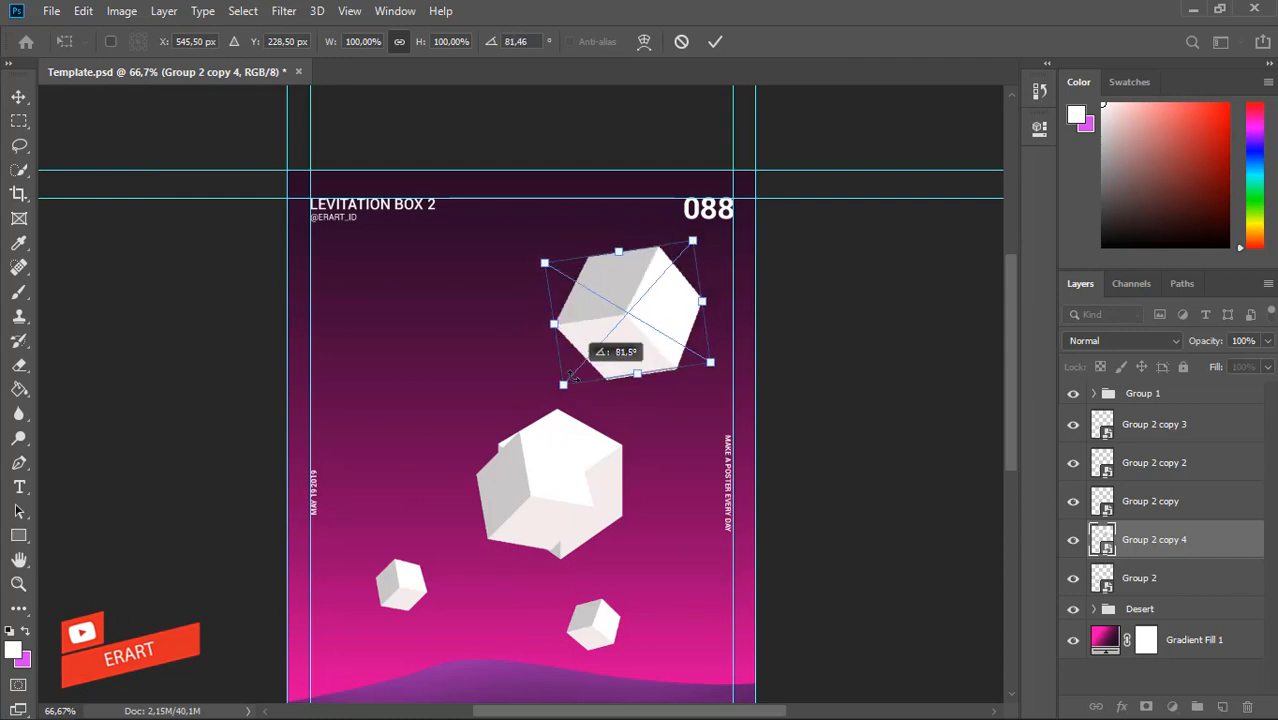
key(Return)
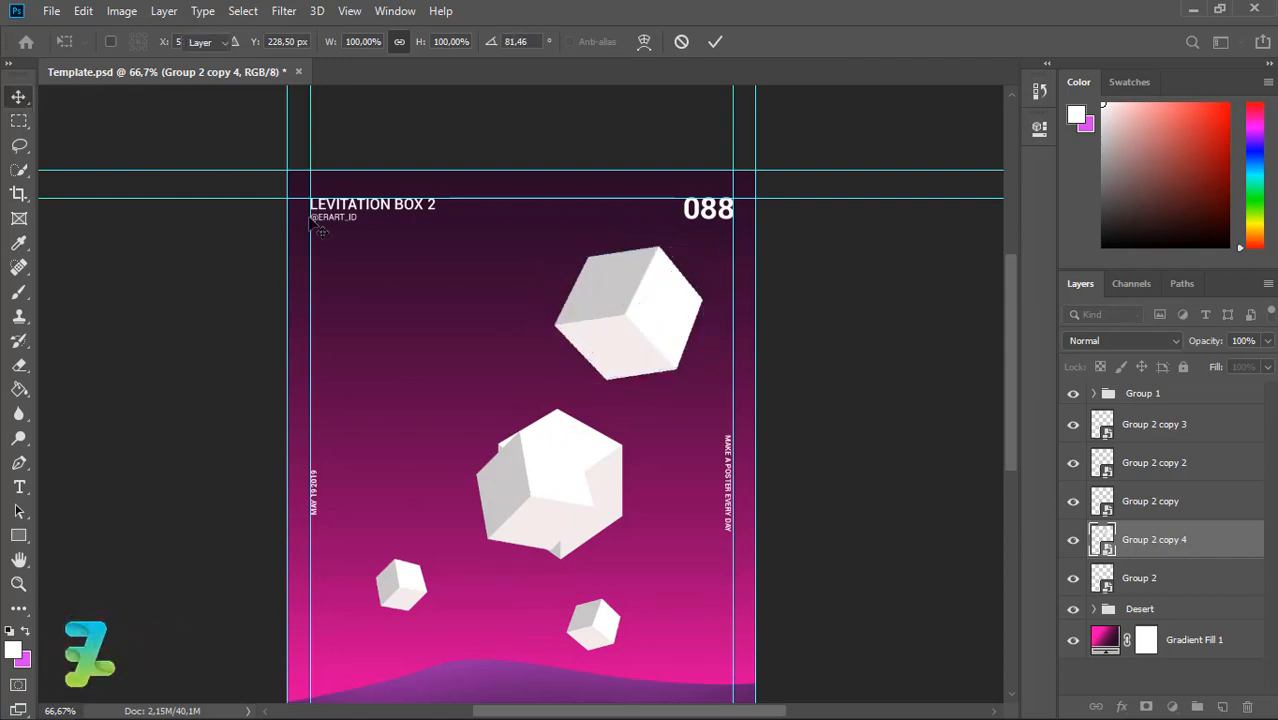
Scale the upper right box down proportionally to about half its size.
key(ctrl+t)
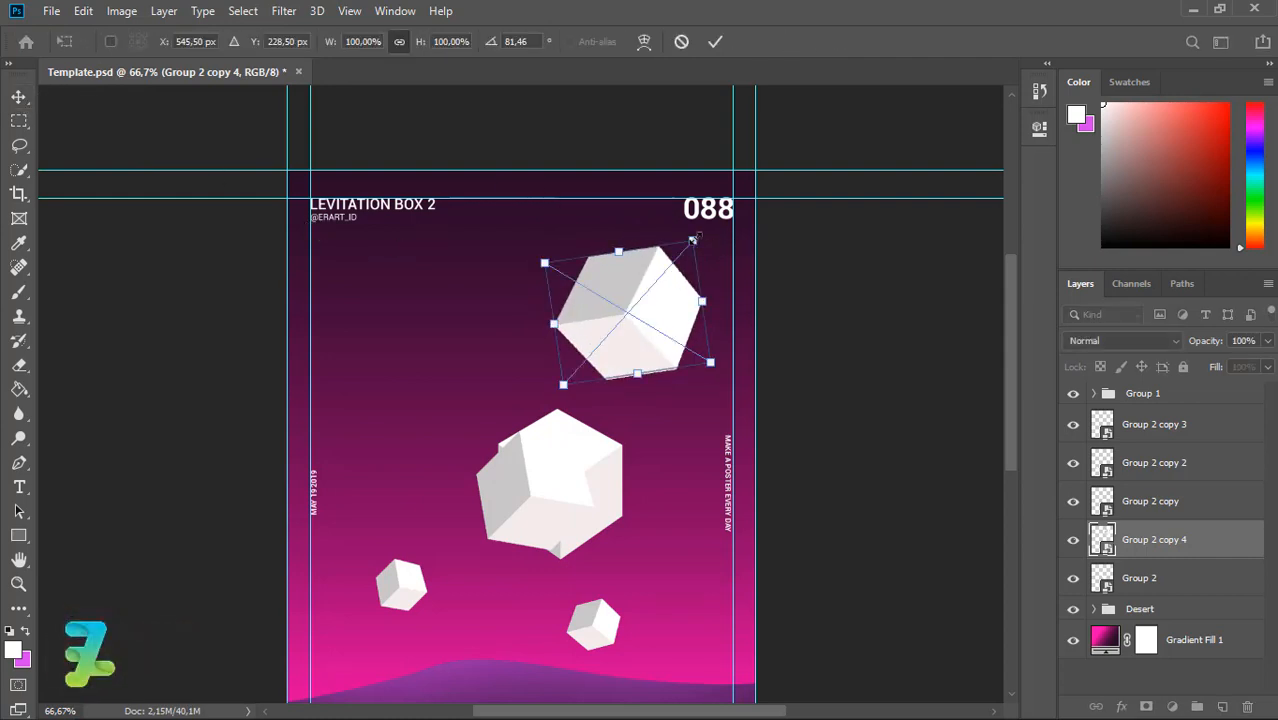
drag(676, 258, 617, 342)
key(Return)
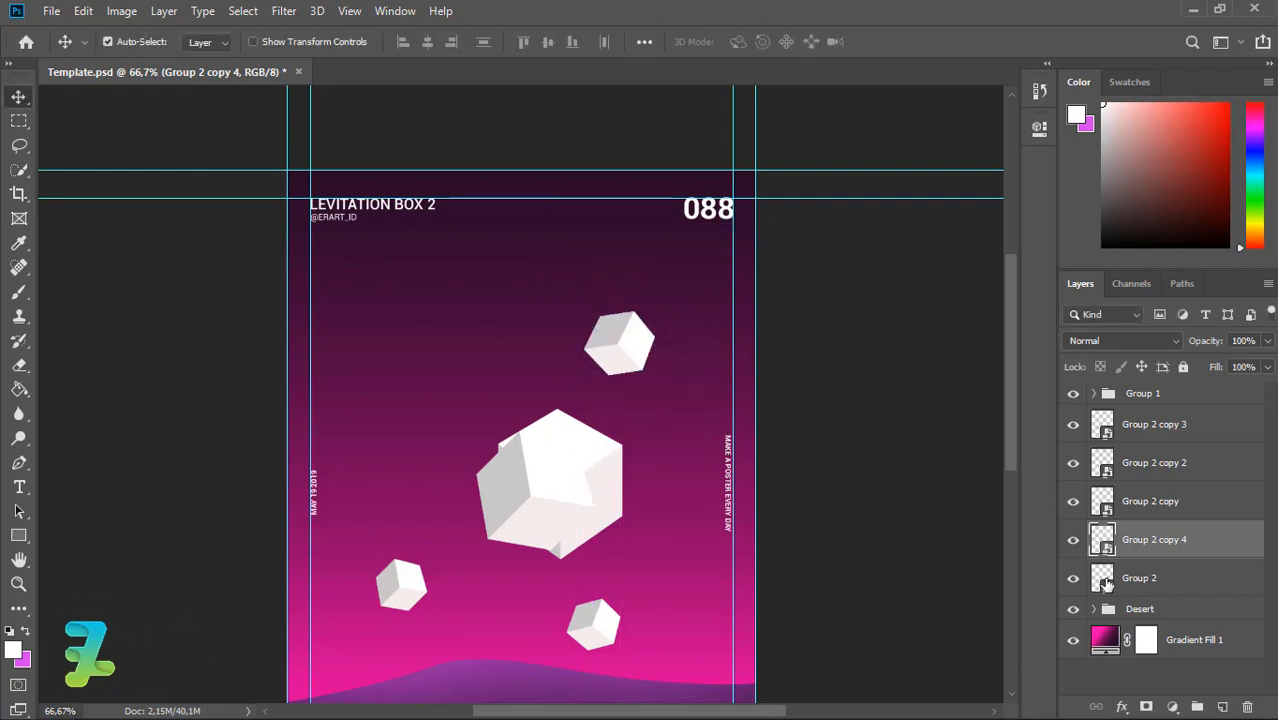
Move the original Group 2 box to the right of the central box and rotate it until its grey face points upward.
key(alt+bracketleft)
drag(608, 456, 704, 514)
click(83, 11)
mouse_move(262, 438)
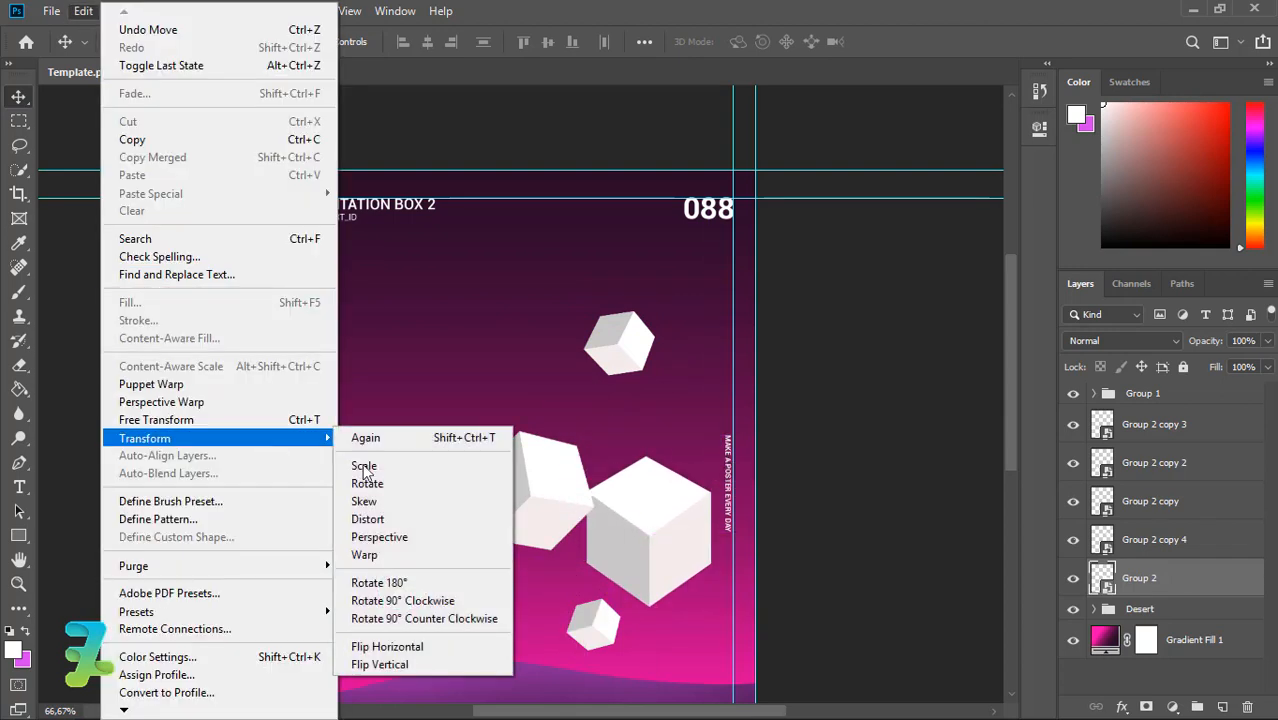
click(360, 480)
drag(733, 510, 648, 600)
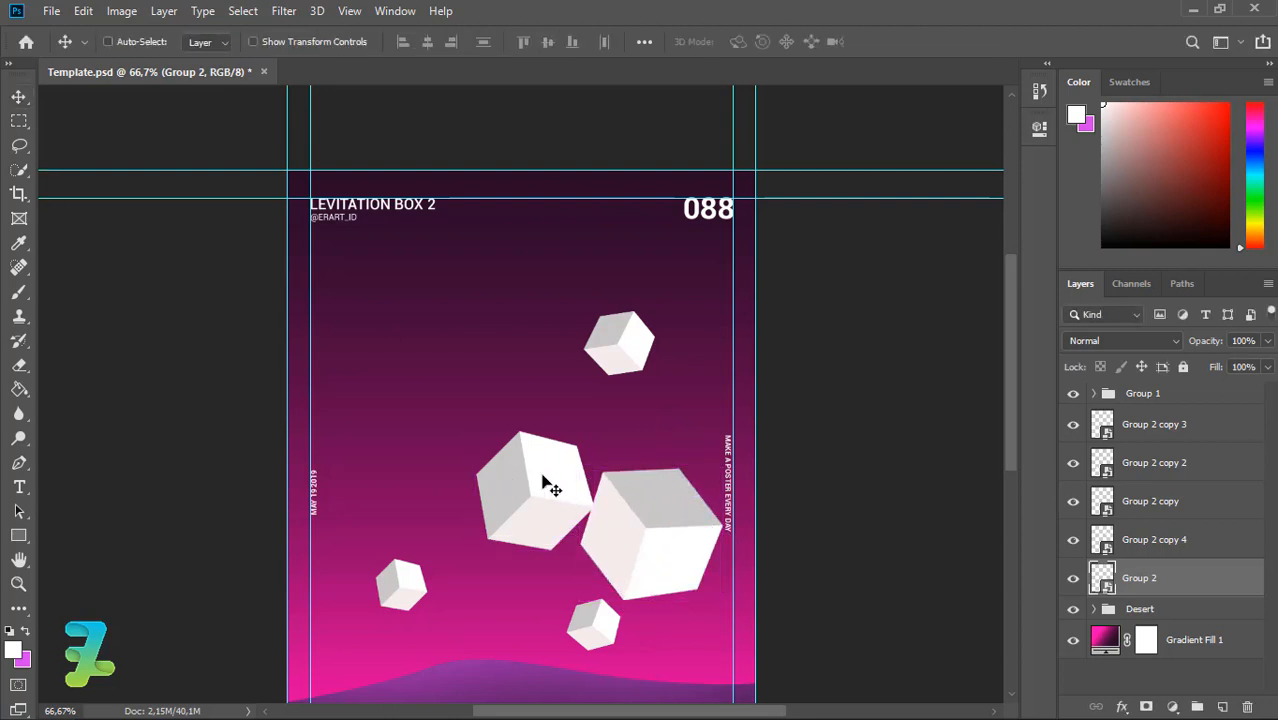
Scale the Group 2 box down to just under half its size and position it between the central box and the vertical text.
drag(651, 425, 652, 491)
drag(665, 537, 673, 543)
click(19, 97)
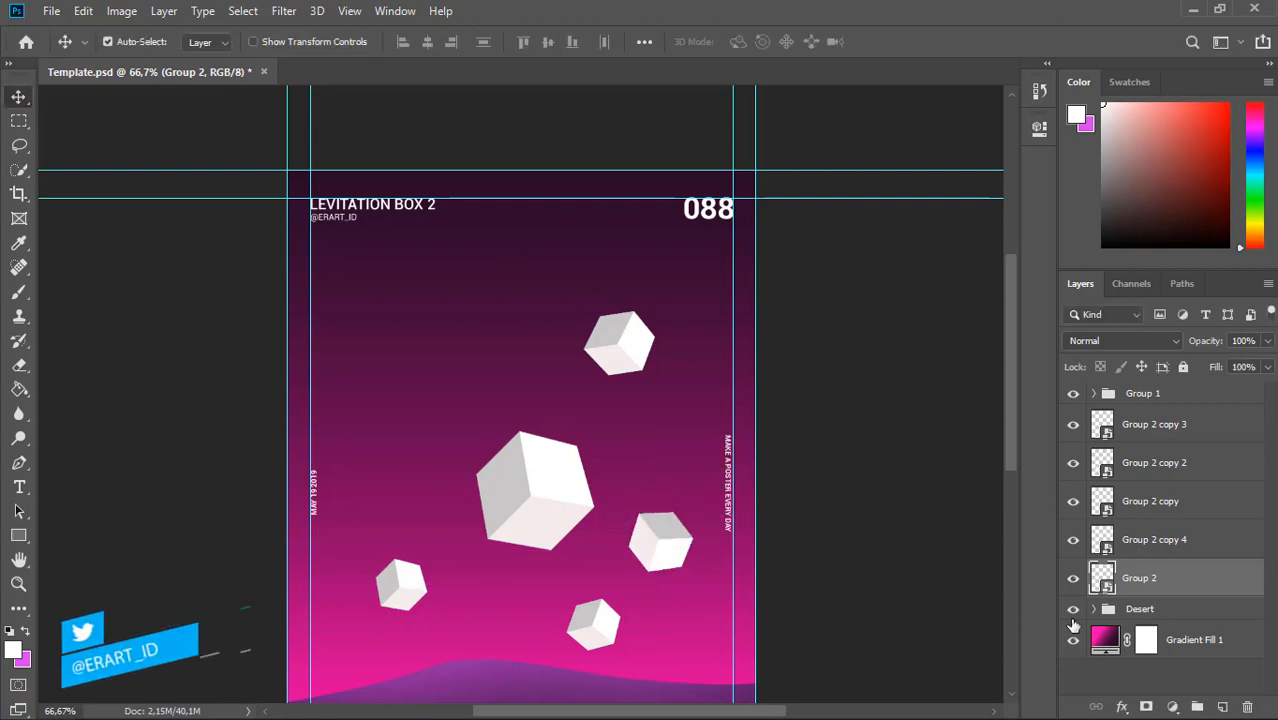
Add a new empty layer directly above the Desert group.
click(1135, 615)
click(1222, 707)
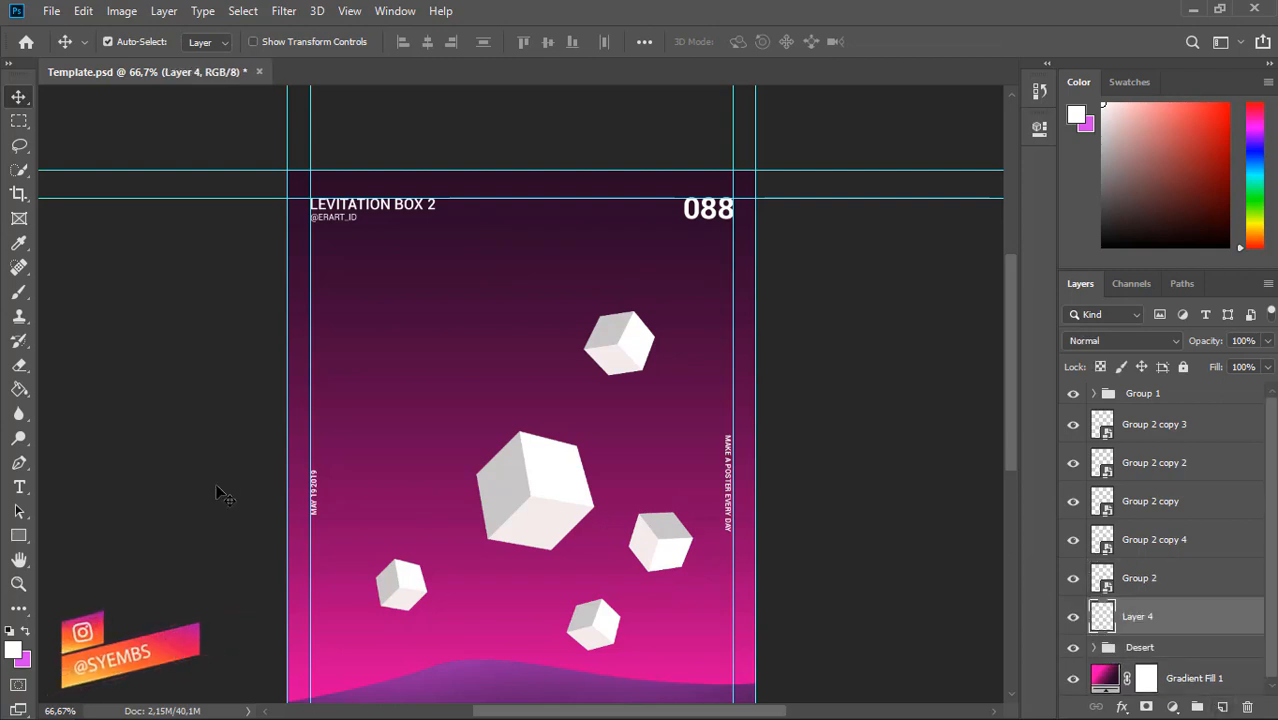
click(18, 536)
click(18, 536)
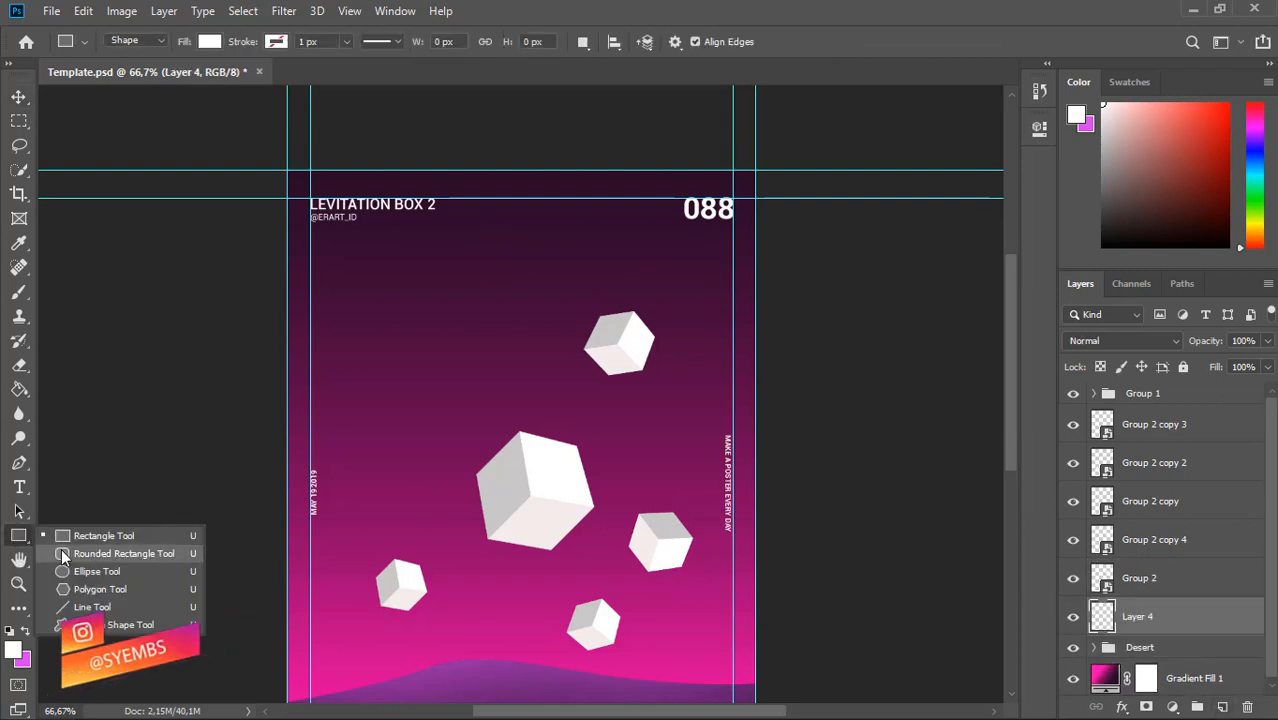
click(125, 551)
drag(467, 328, 558, 414)
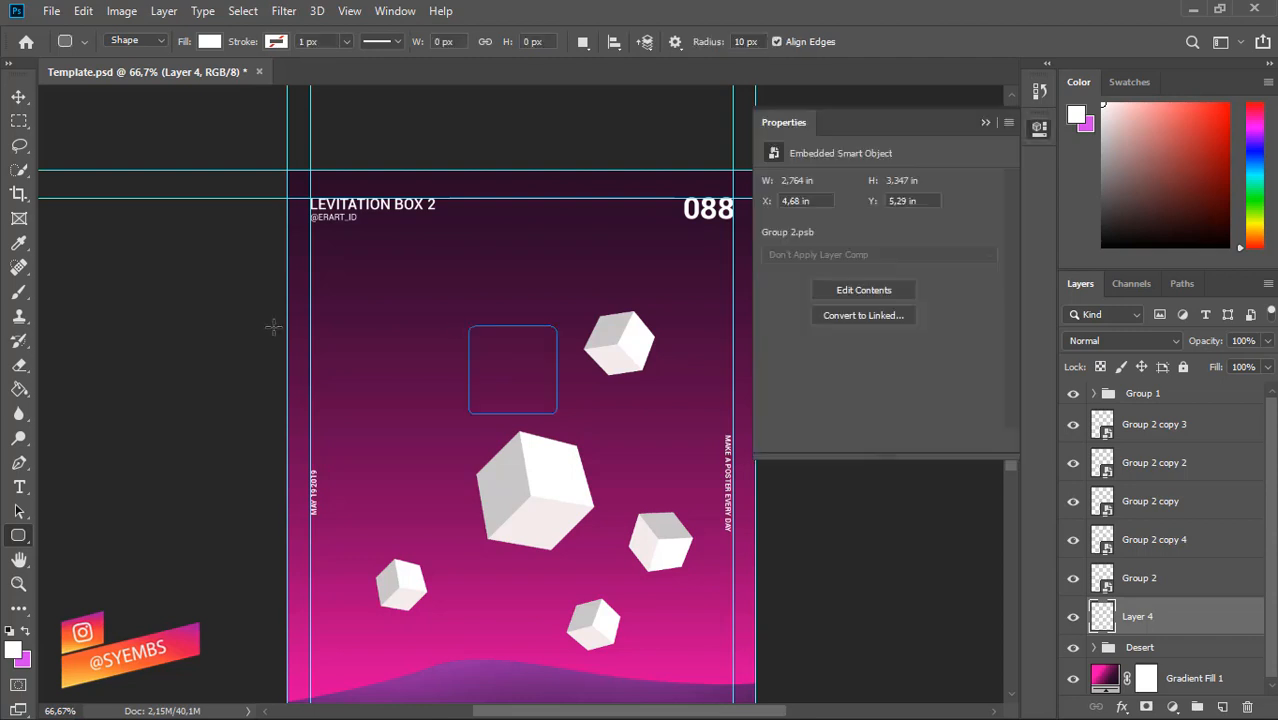
key(ctrl+z)
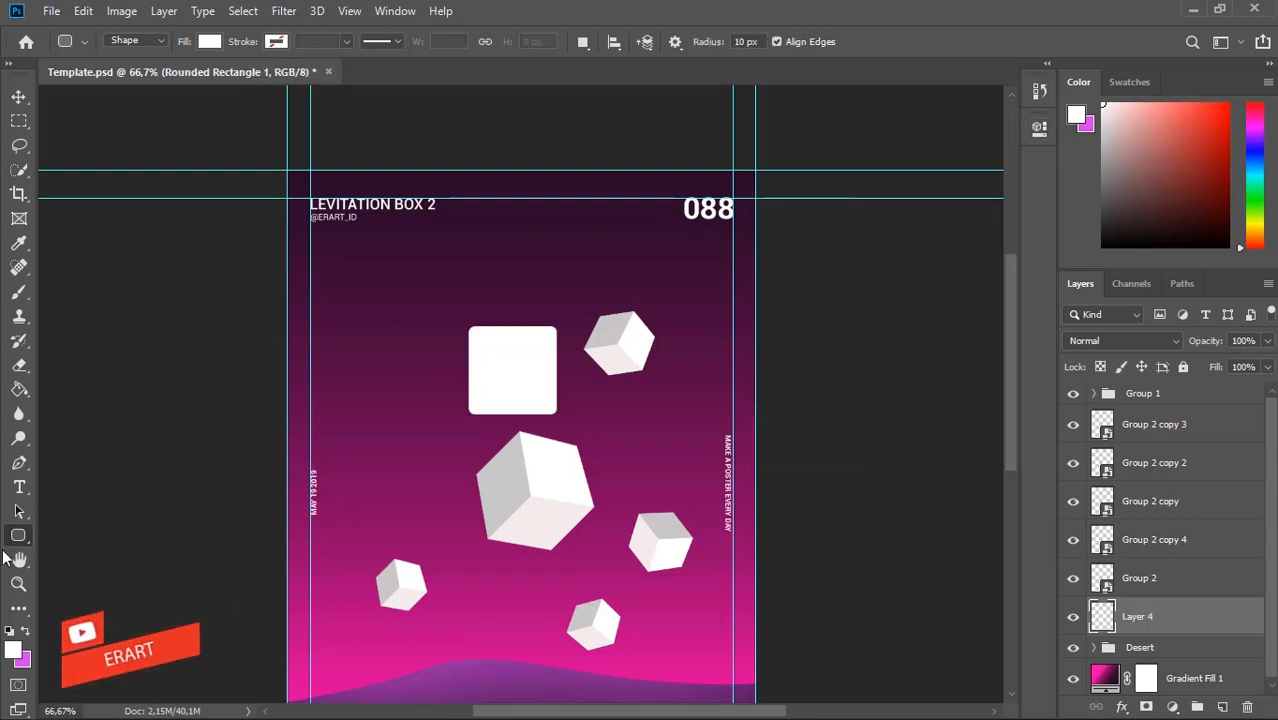
Draw a 255 × 255 px circle with the Ellipse tool above the central box, behind the floating boxes.
click(18, 536)
click(110, 568)
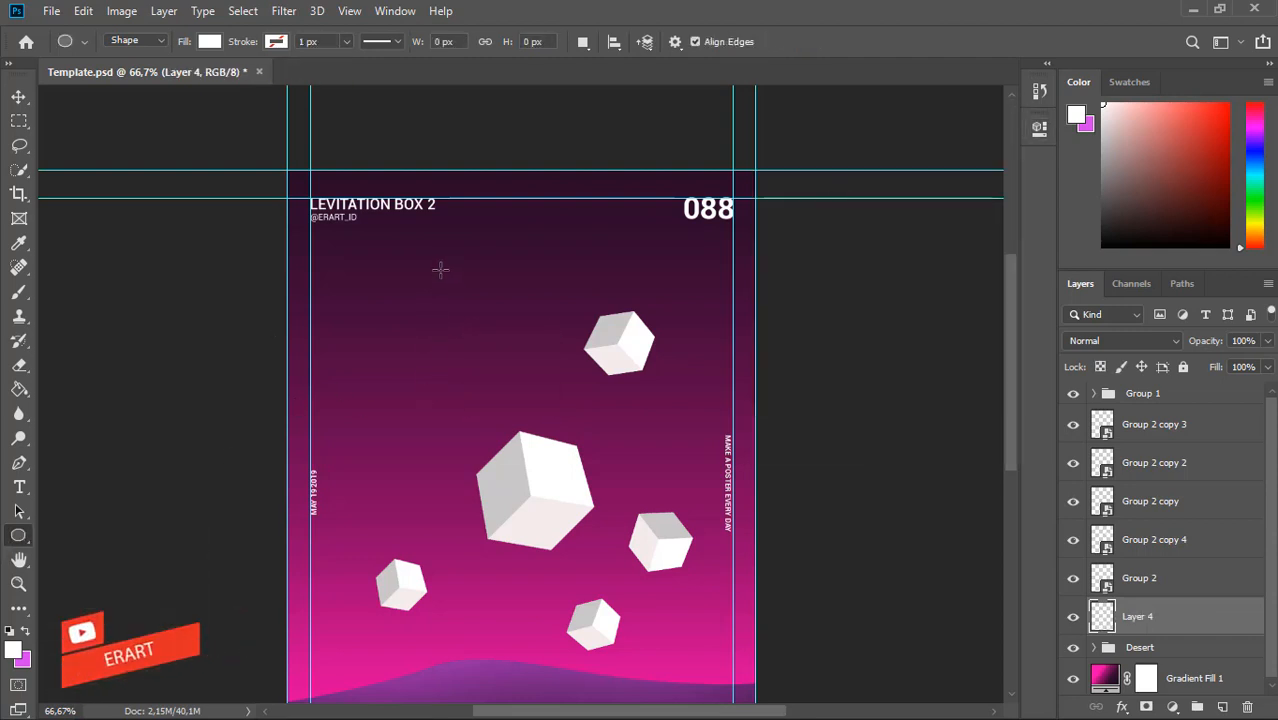
drag(440, 270, 607, 427)
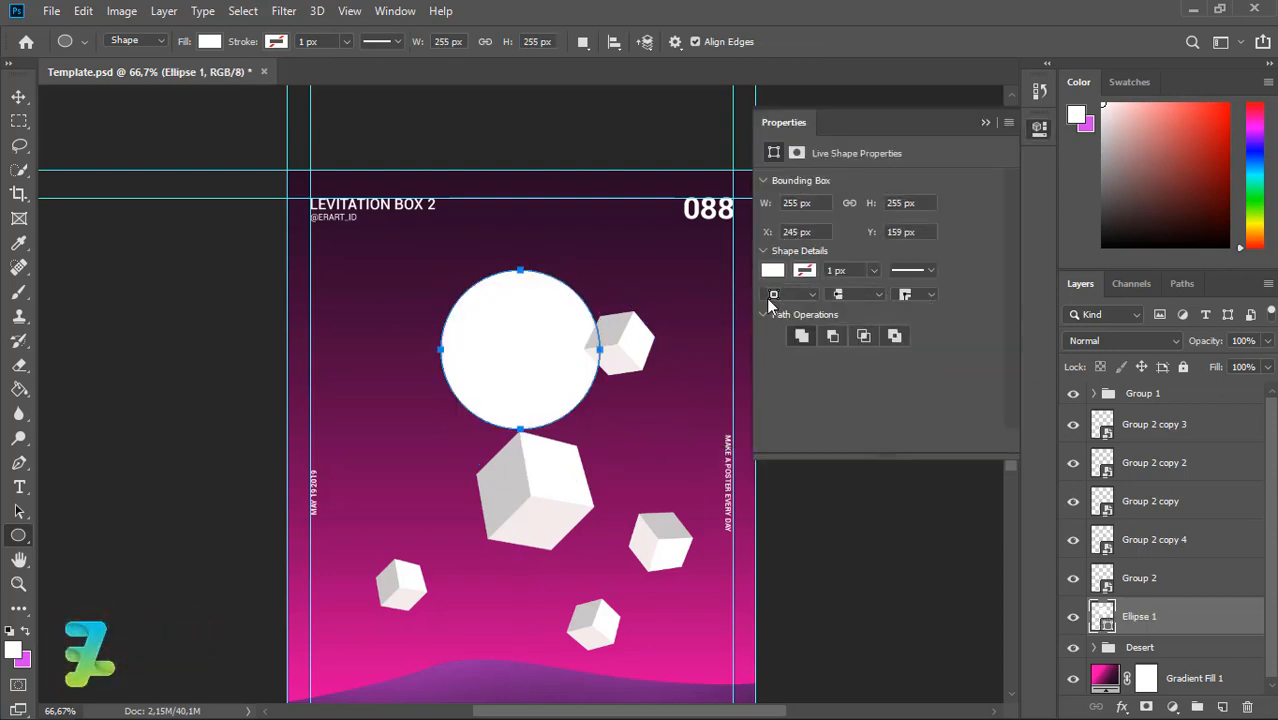
Give the circle a linear gradient fill and set its black start stop to red ff003c.
click(773, 271)
click(859, 307)
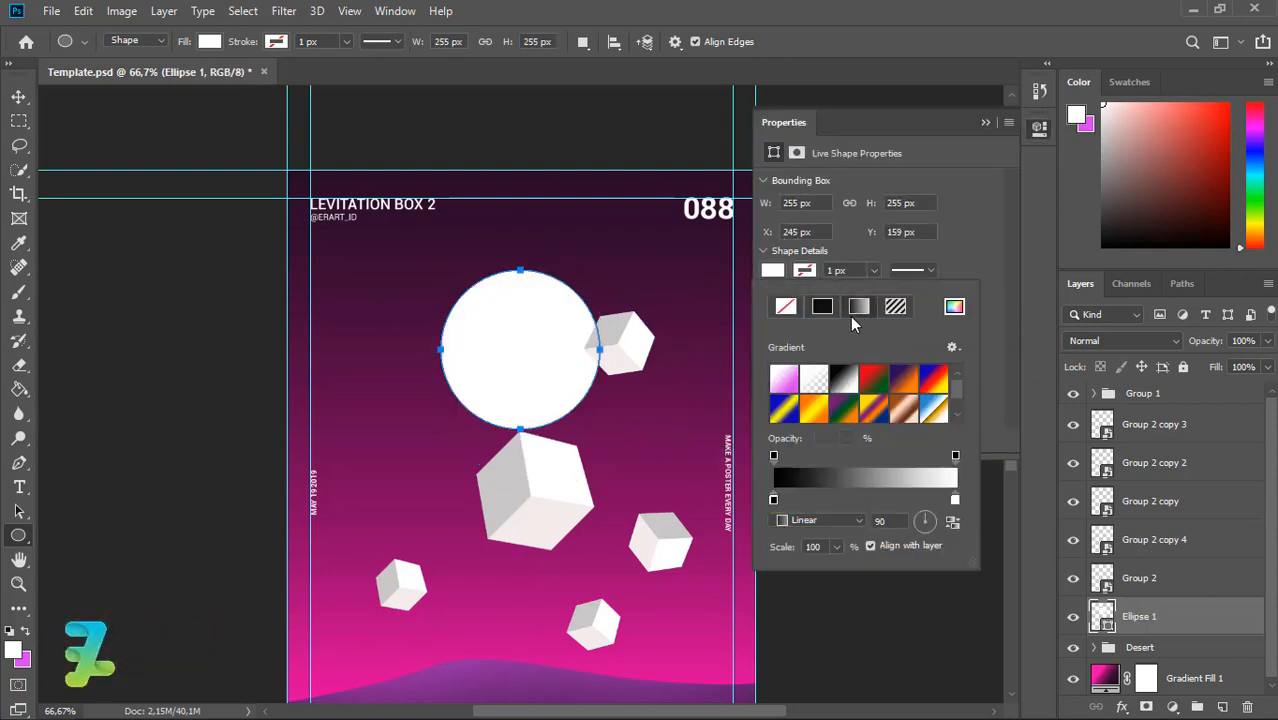
double_click(773, 500)
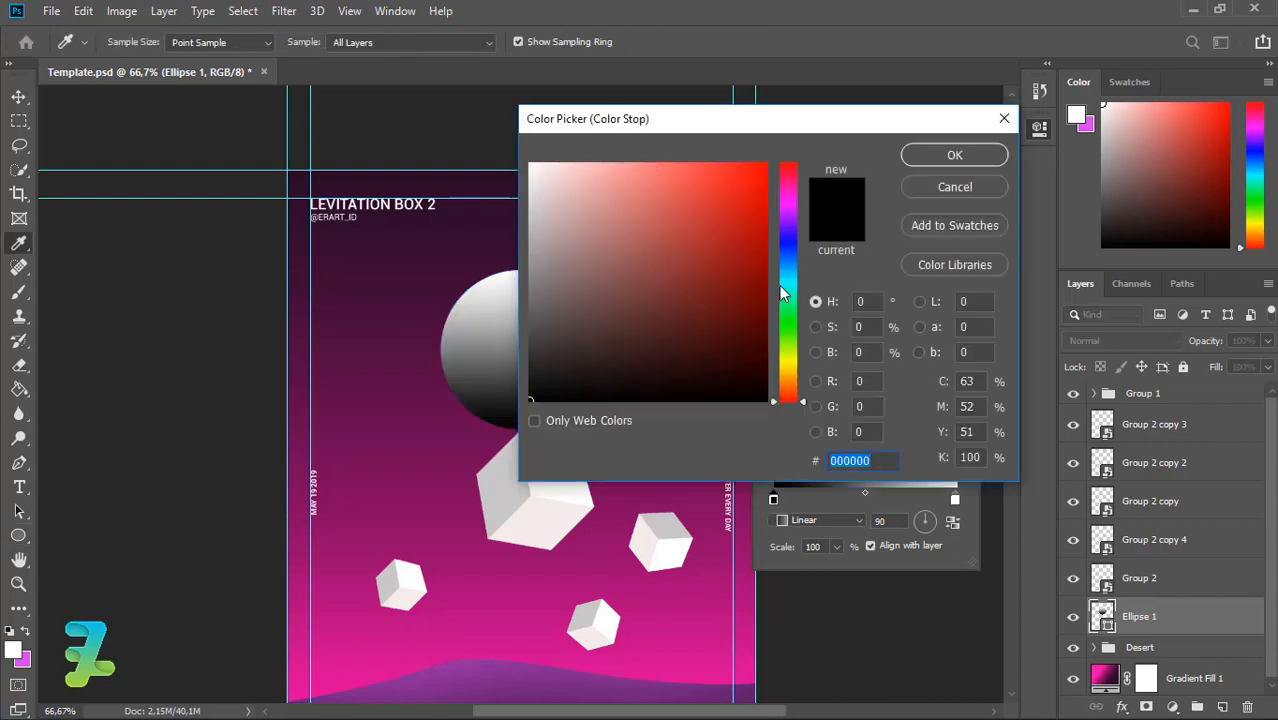
click(789, 185)
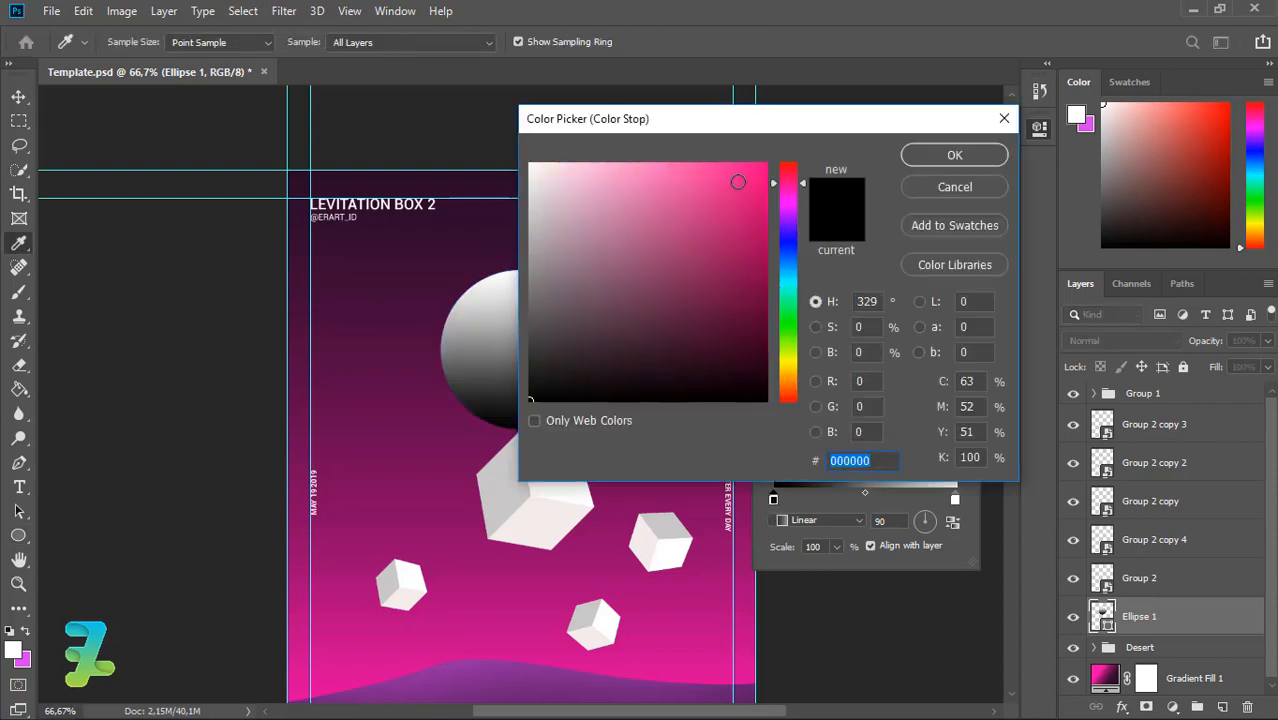
click(909, 158)
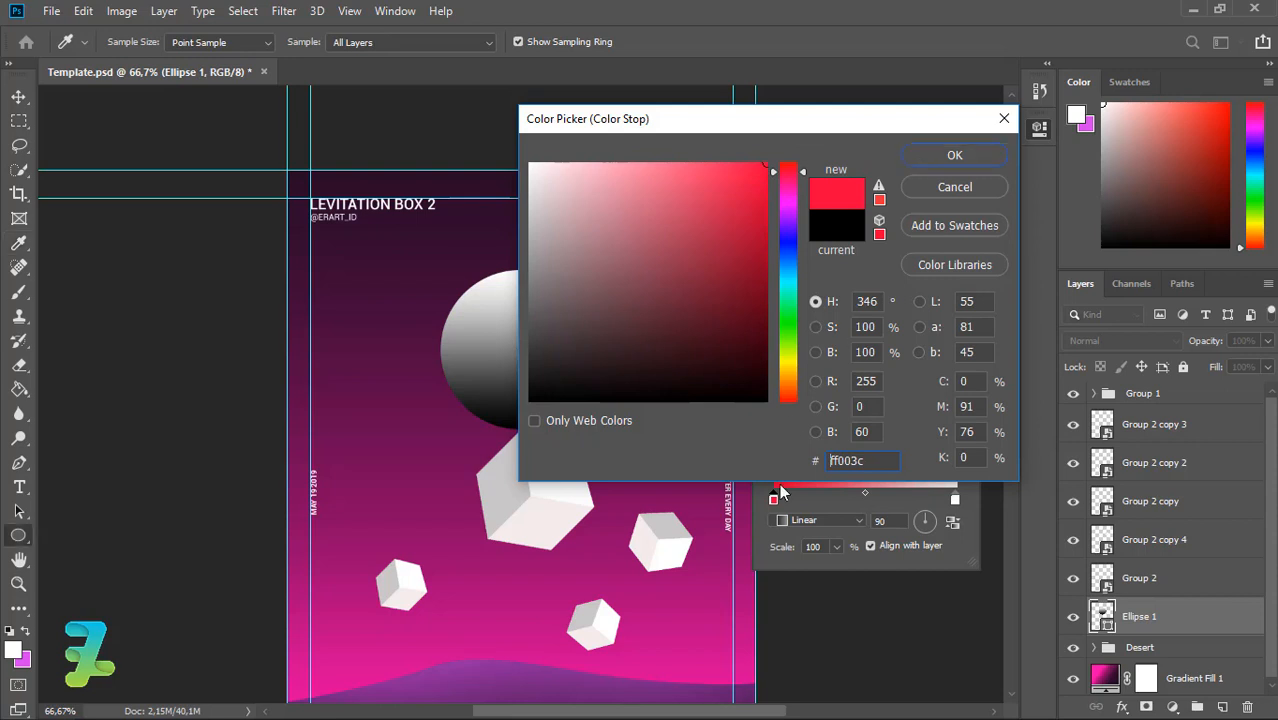
Set the white end stop of the circle's gradient to orange ff4e00.
double_click(954, 501)
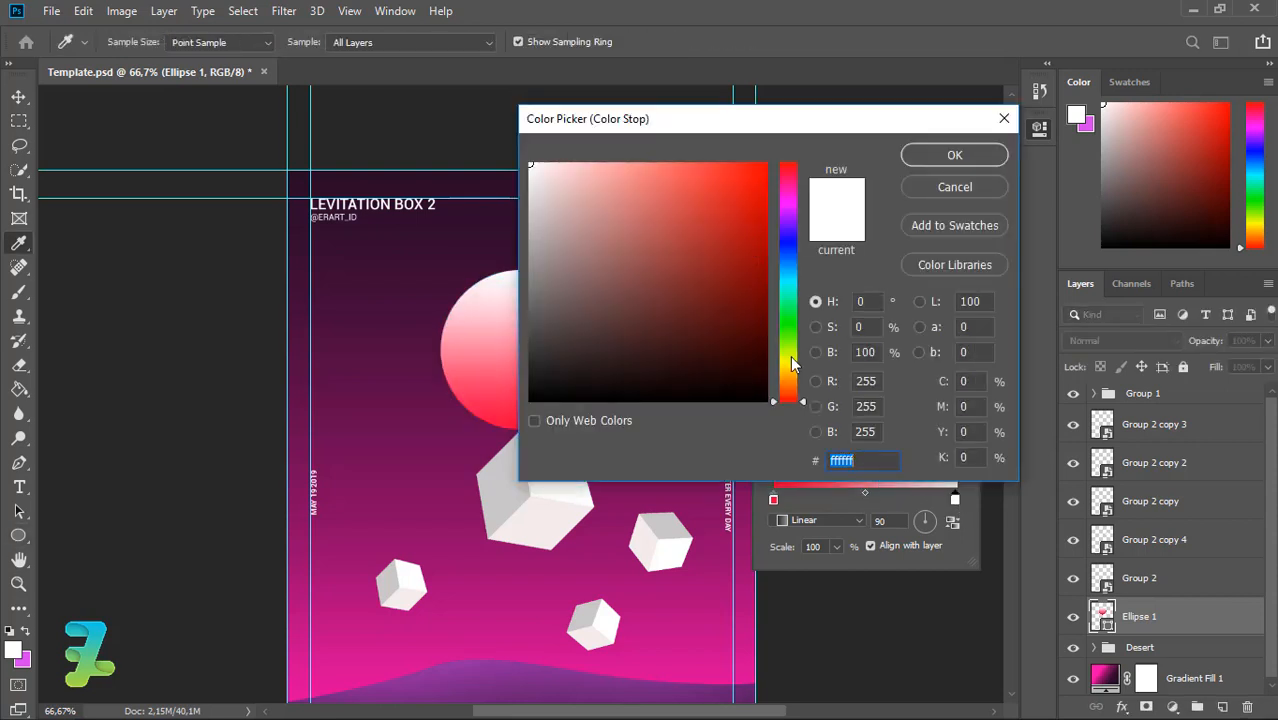
text(ff4e00)
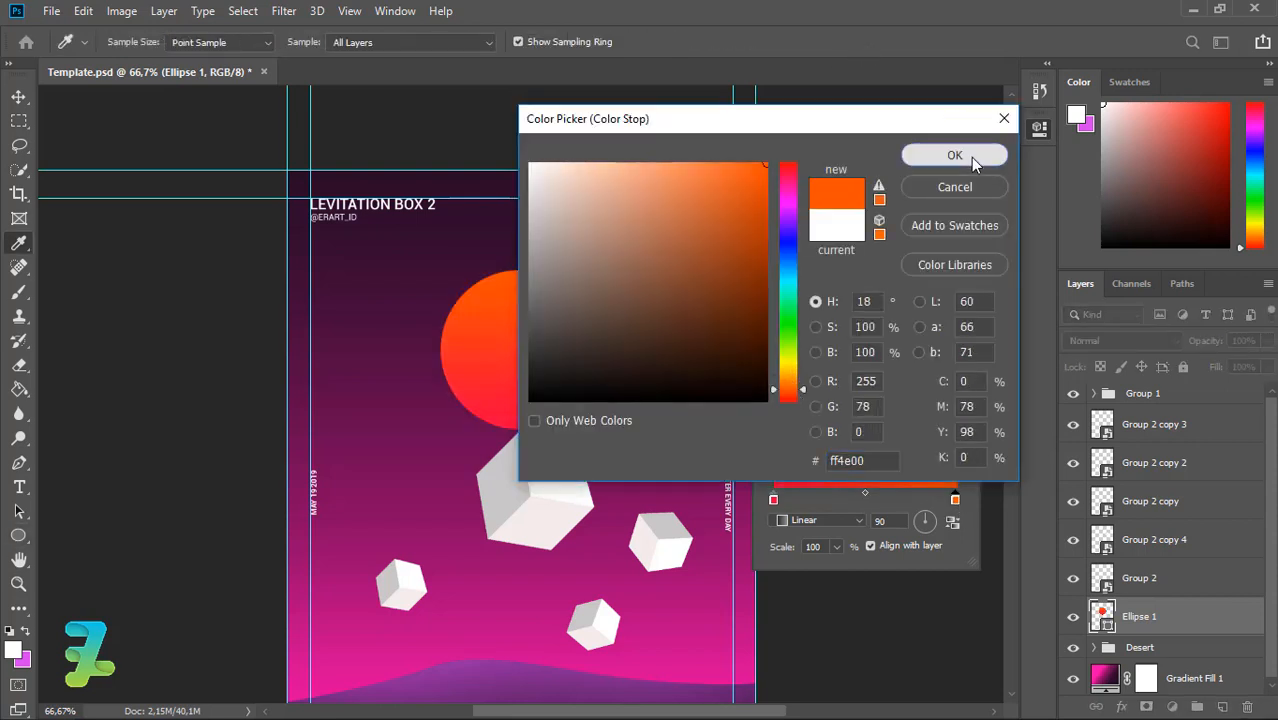
click(982, 156)
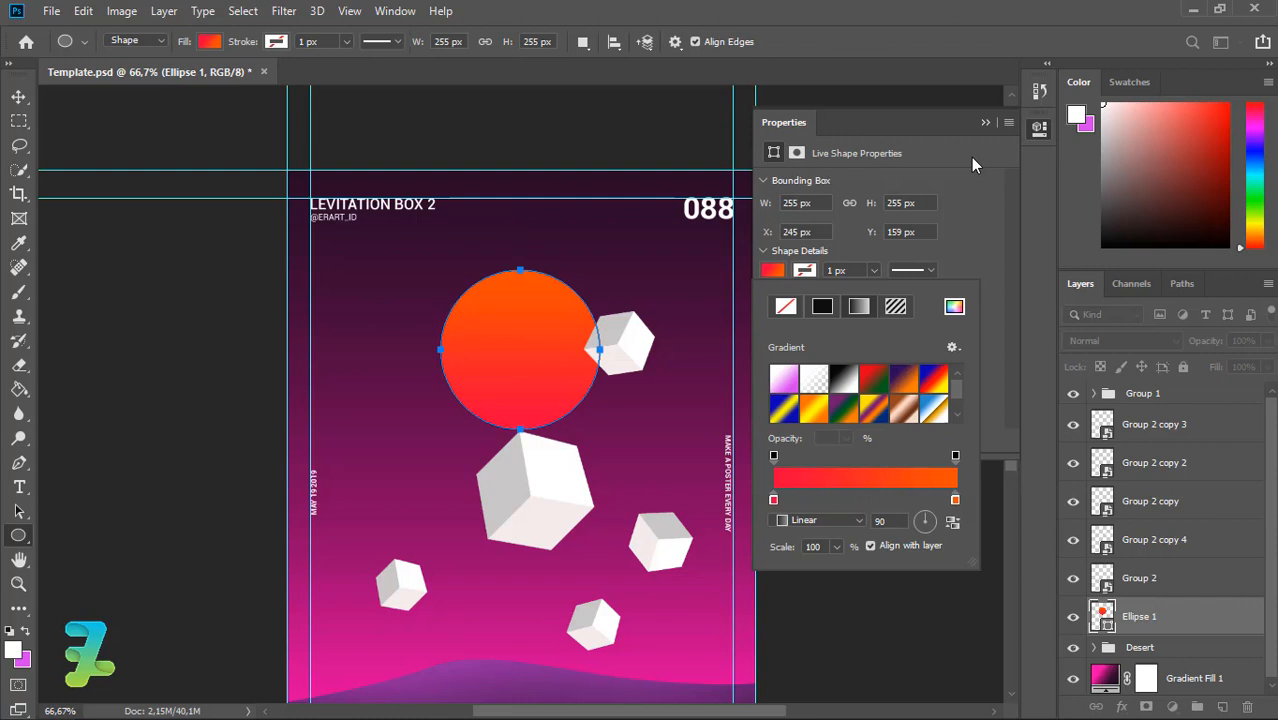
Change the gradient's end stop to lighter orange ff8400 and reverse the gradient's direction so red is at the circle's top.
double_click(953, 501)
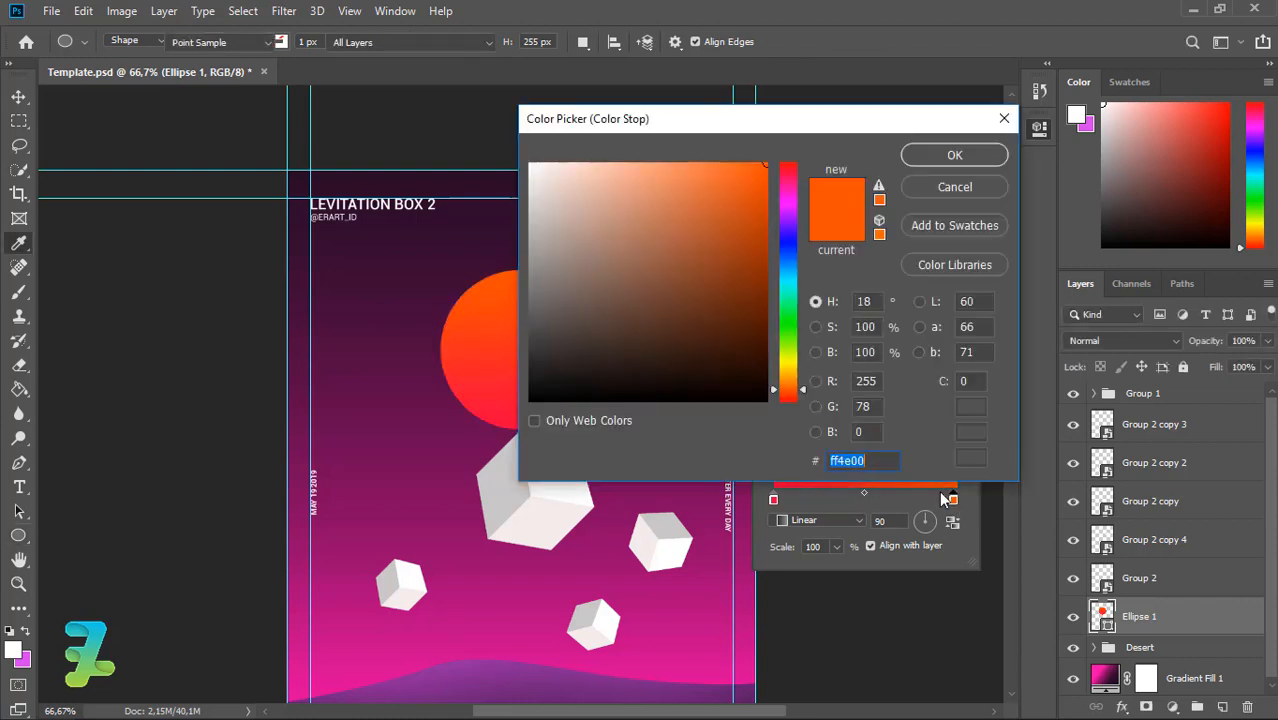
click(790, 380)
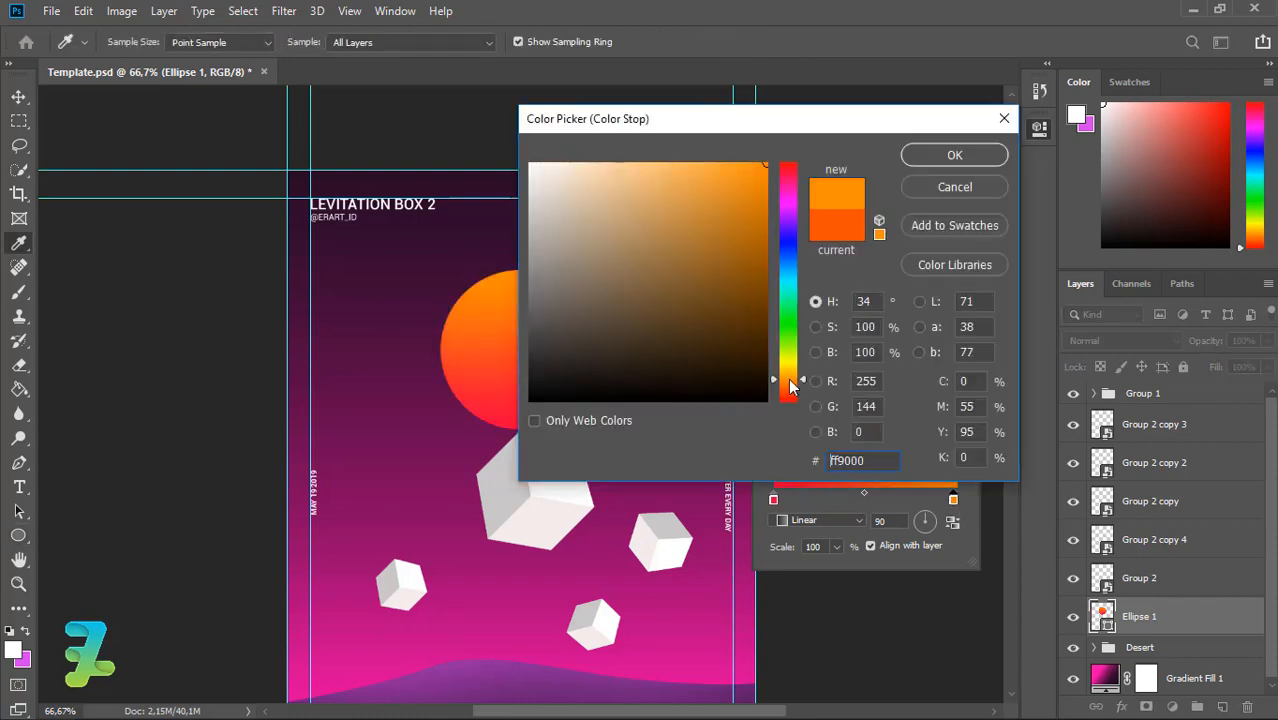
drag(791, 387, 791, 389)
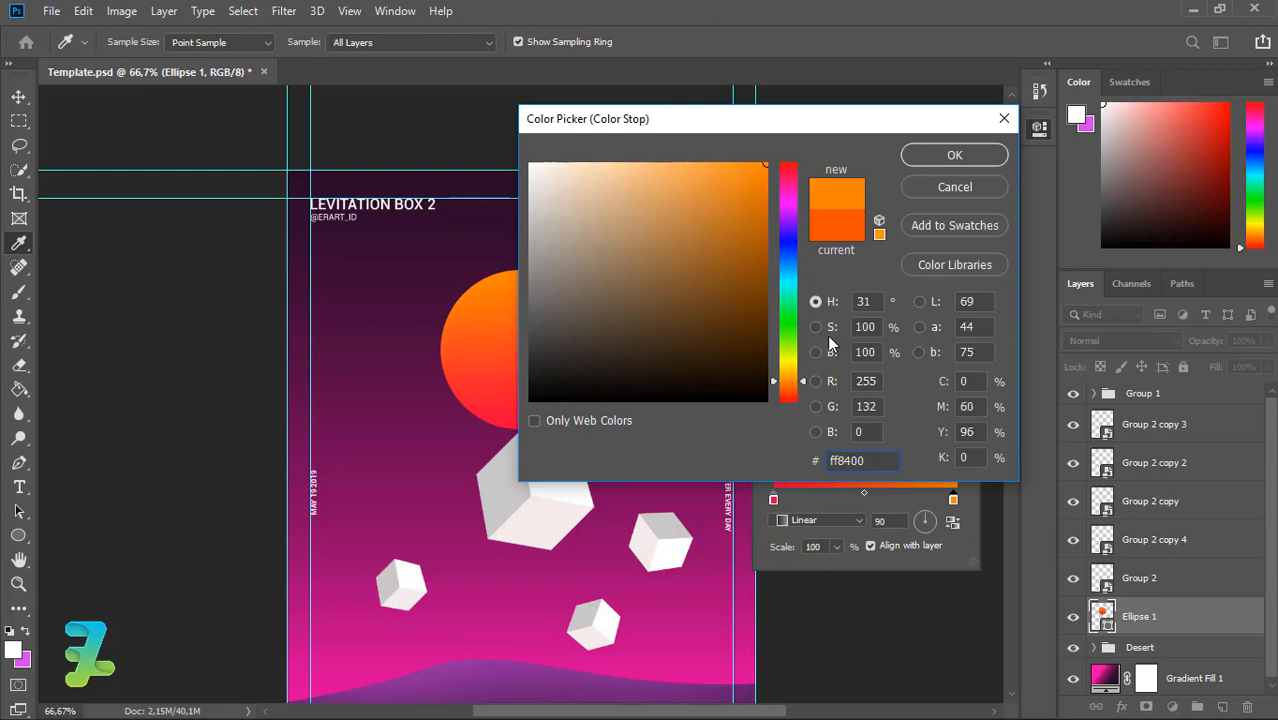
click(954, 155)
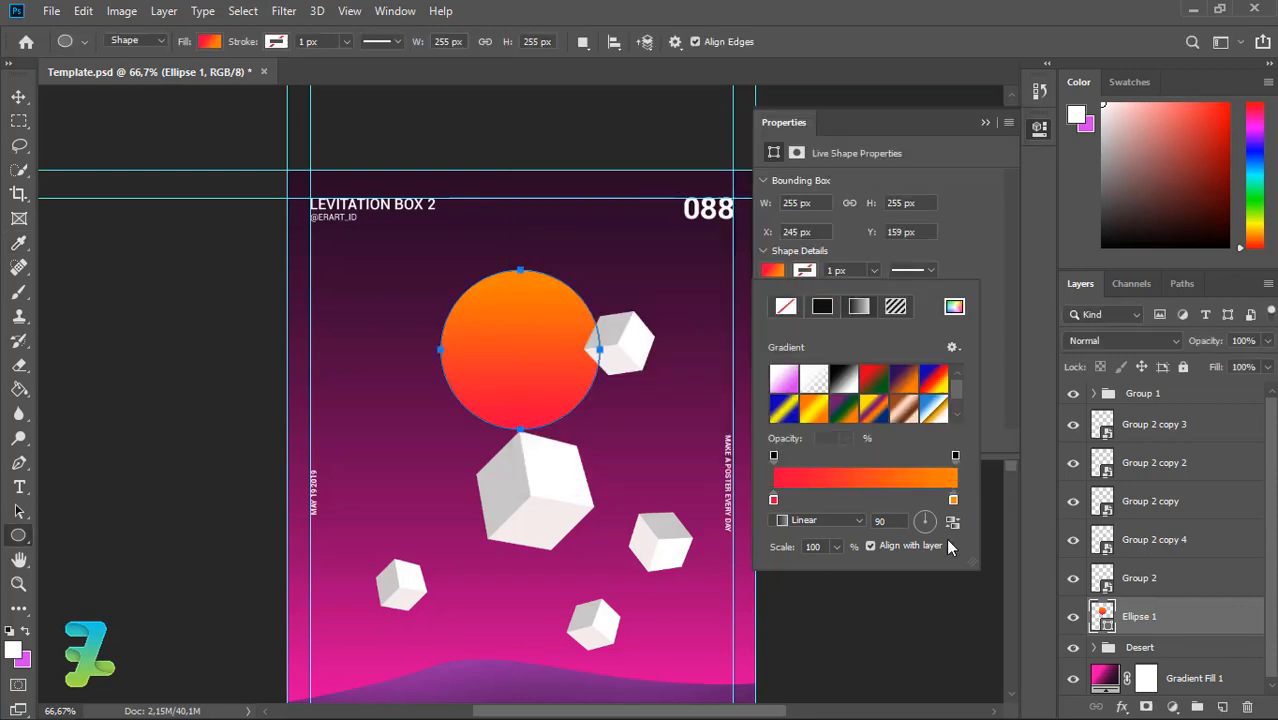
drag(925, 524, 927, 546)
key(v)
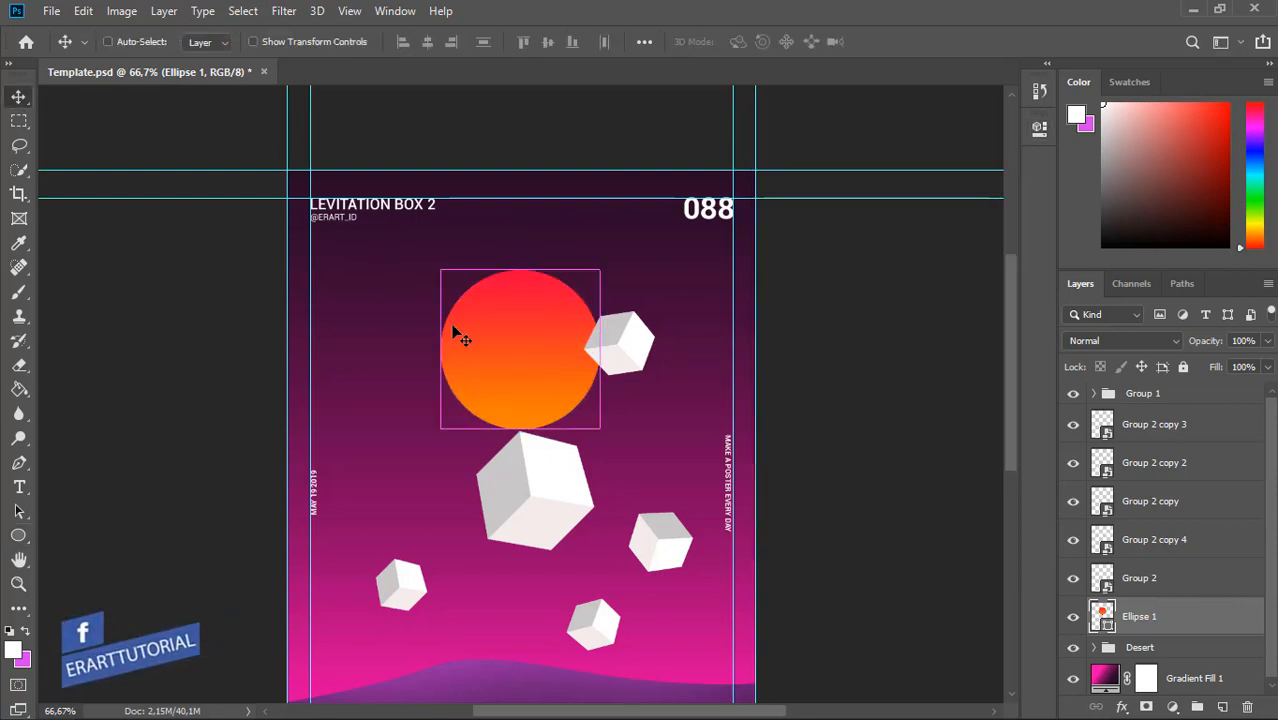
Center the gradient circle horizontally on the canvas and move it straight up to just below the poster's title line.
key(ctrl+a)
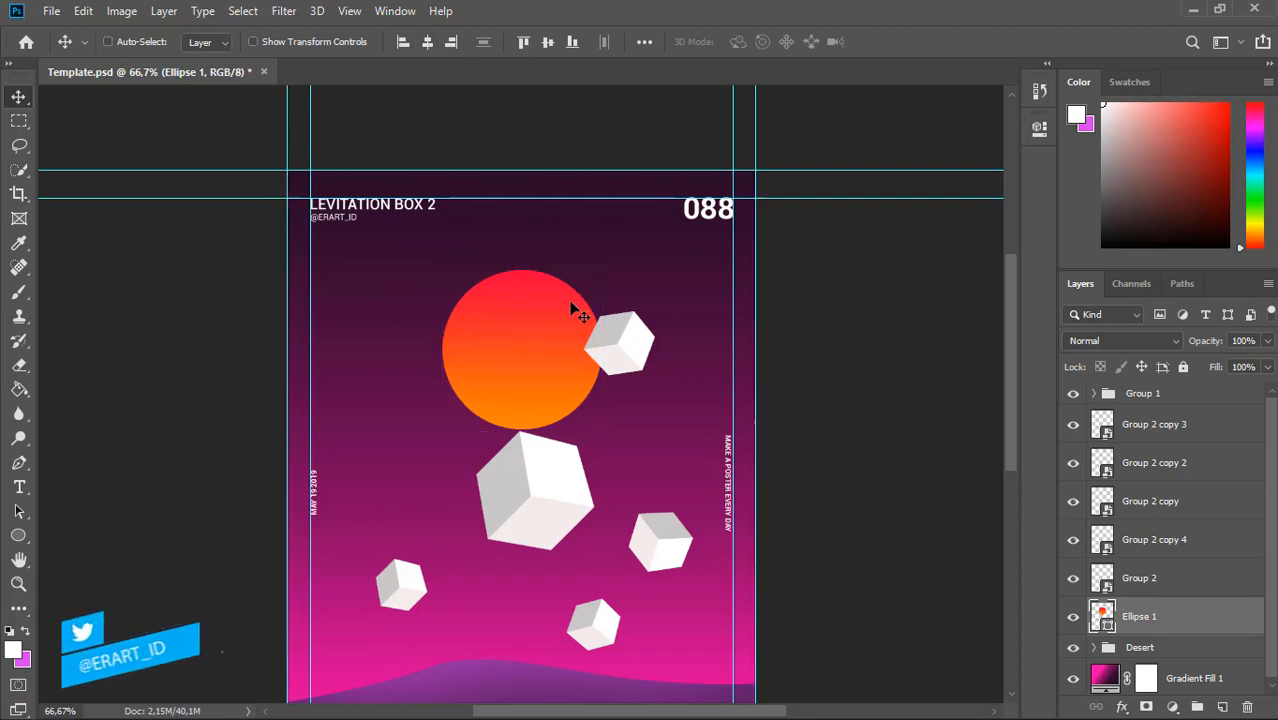
key(ctrl+d)
drag(549, 359, 541, 311)
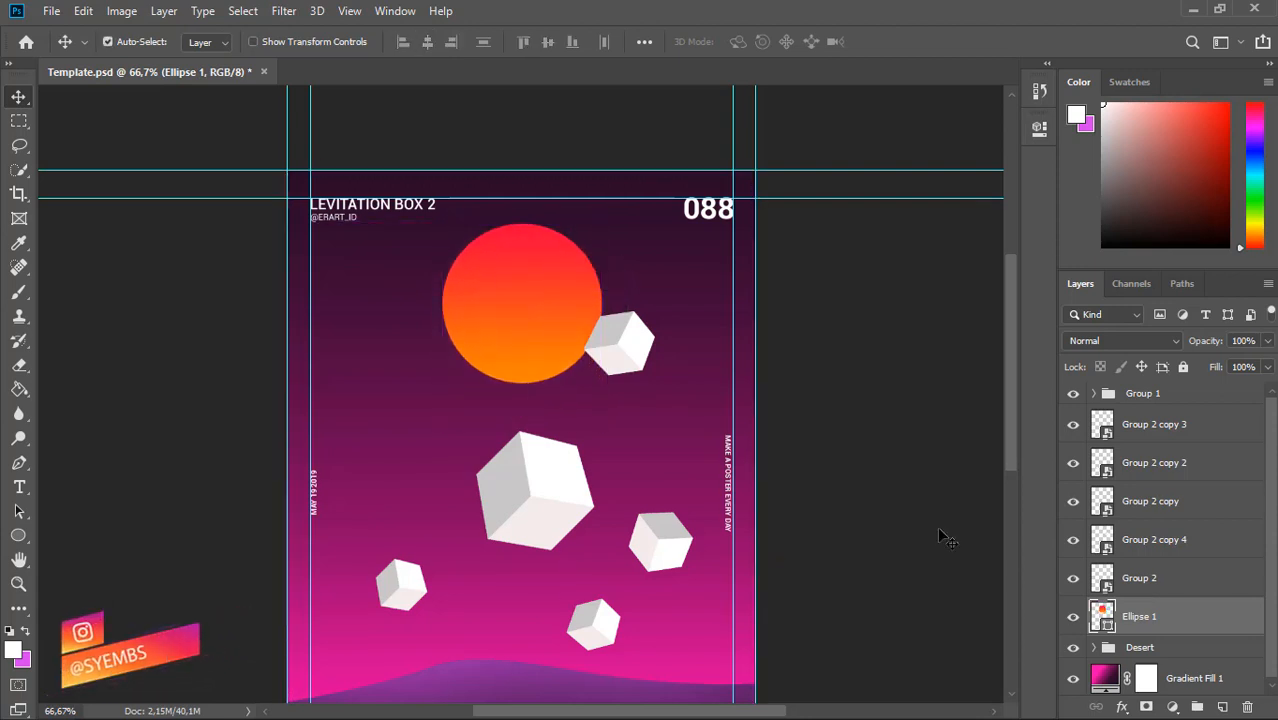
Duplicate the gradient circle and place the copy directly beneath the original in the layer order.
key(ctrl+j)
drag(1098, 626, 1118, 663)
drag(1012, 407, 1014, 421)
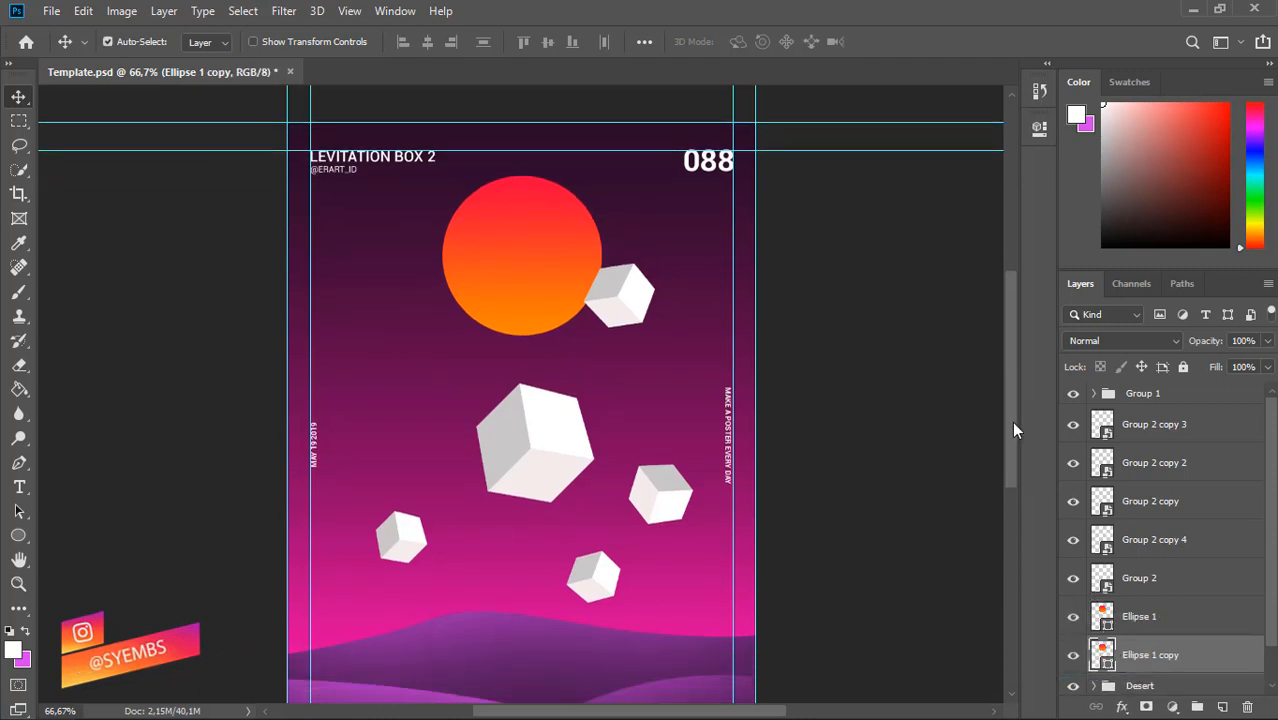
Nudge the circle copy down until a crescent shows below the original, and set its opacity to 90%.
key(Down)
key(Down)
key(Down)
key(Down)
key(Down)
key(Down)
key(Down)
key(Down)
key(Down)
key(Down)
key(Down)
key(Down)
key(Down)
key(Down)
key(Down)
key(Down)
key(Down)
key(Down)
key(Down)
key(Down)
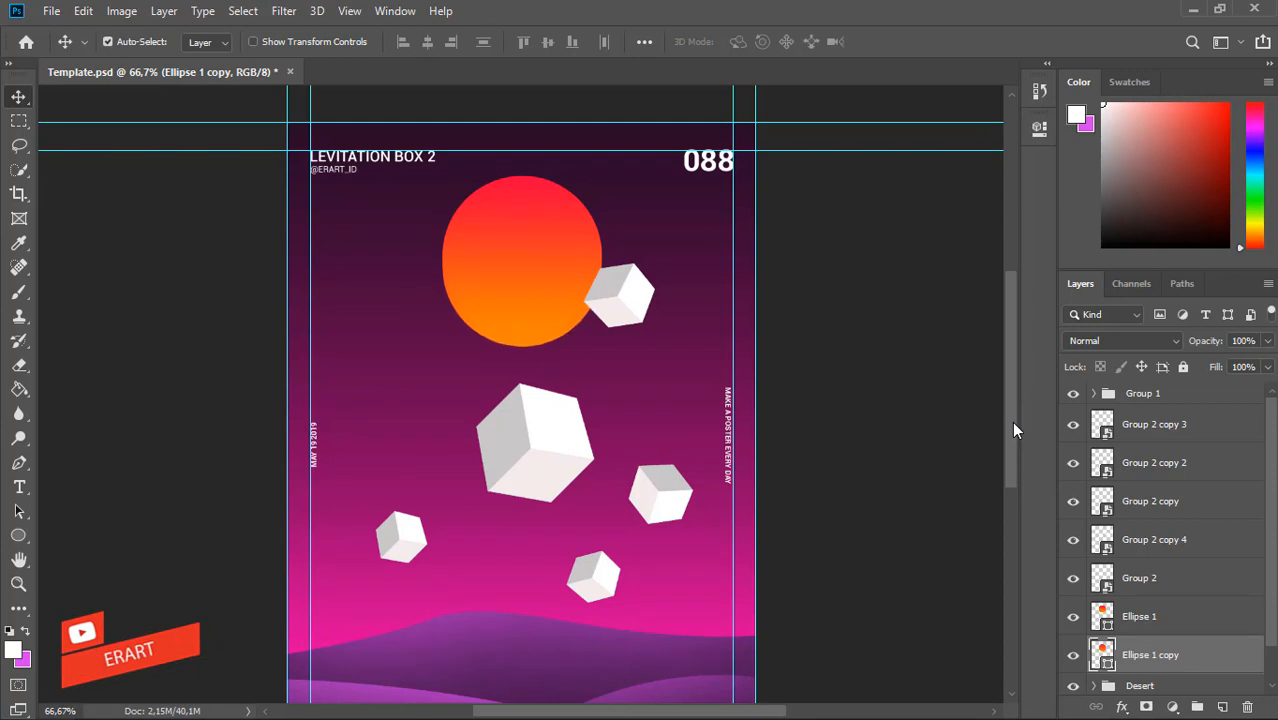
key(Down)
key(Down)
key(Down)
key(Down)
key(Down)
key(Down)
key(Down)
key(Down)
key(Down)
key(Down)
key(Down)
key(Down)
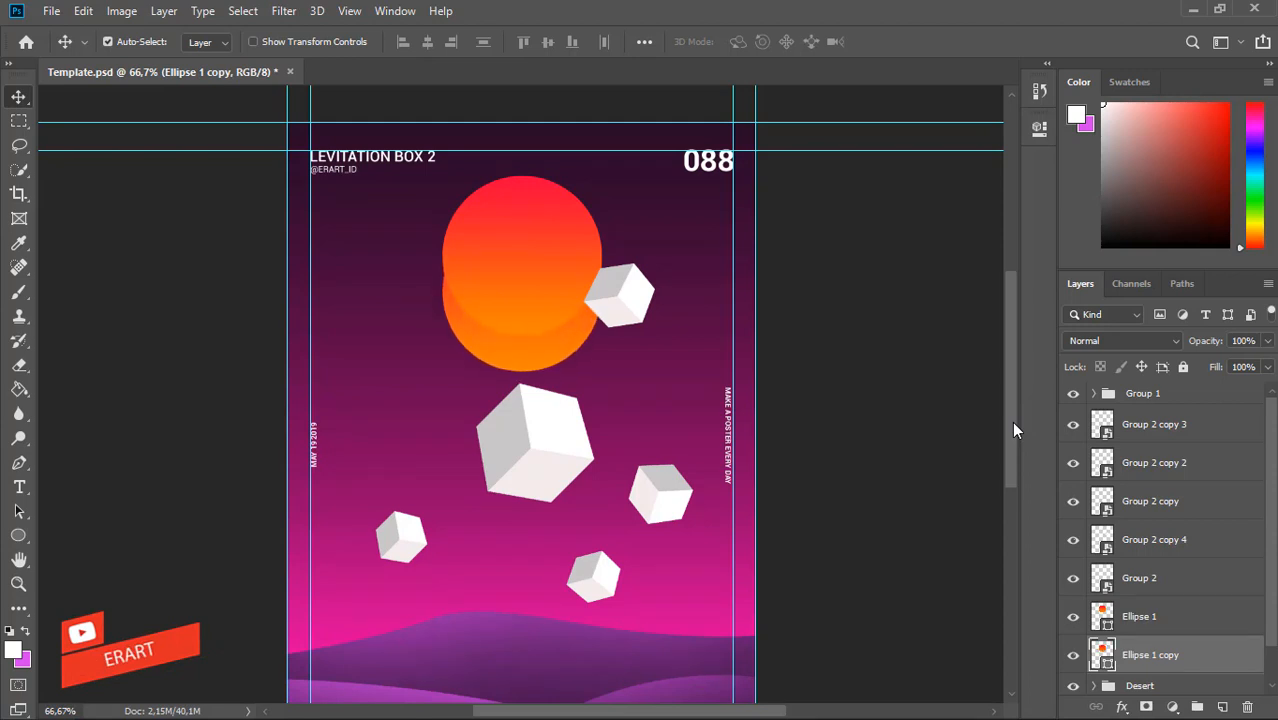
click(1267, 340)
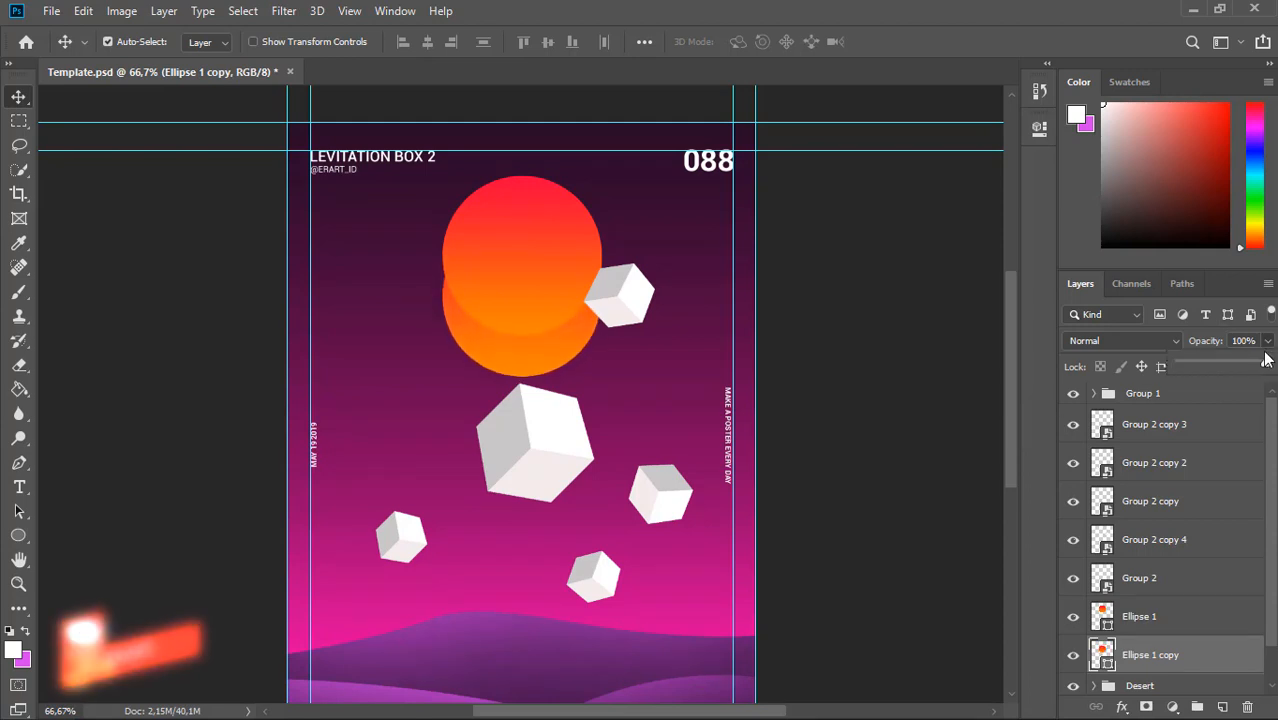
drag(1267, 363, 1252, 366)
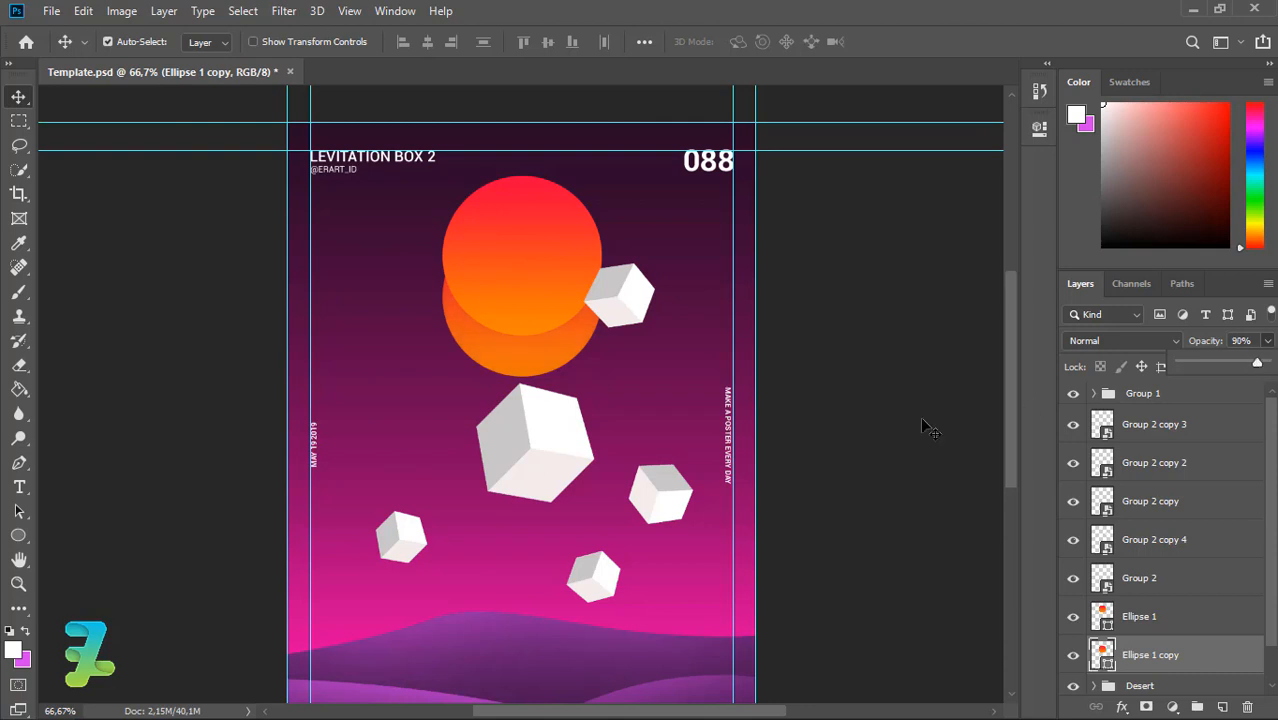
Duplicate the lower circle, move the duplicate one level down in the layer order, and select the Ellipse 1 copy layer.
key(ctrl+j)
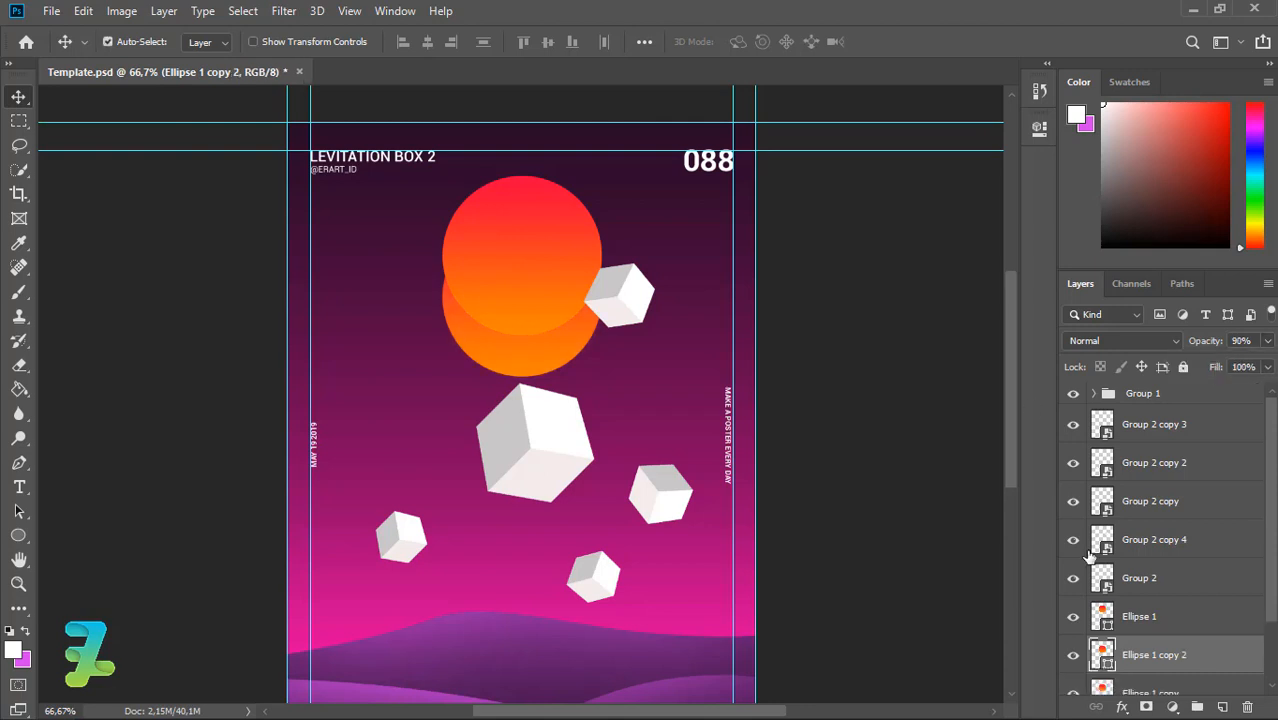
scroll(1263, 585, down, 1)
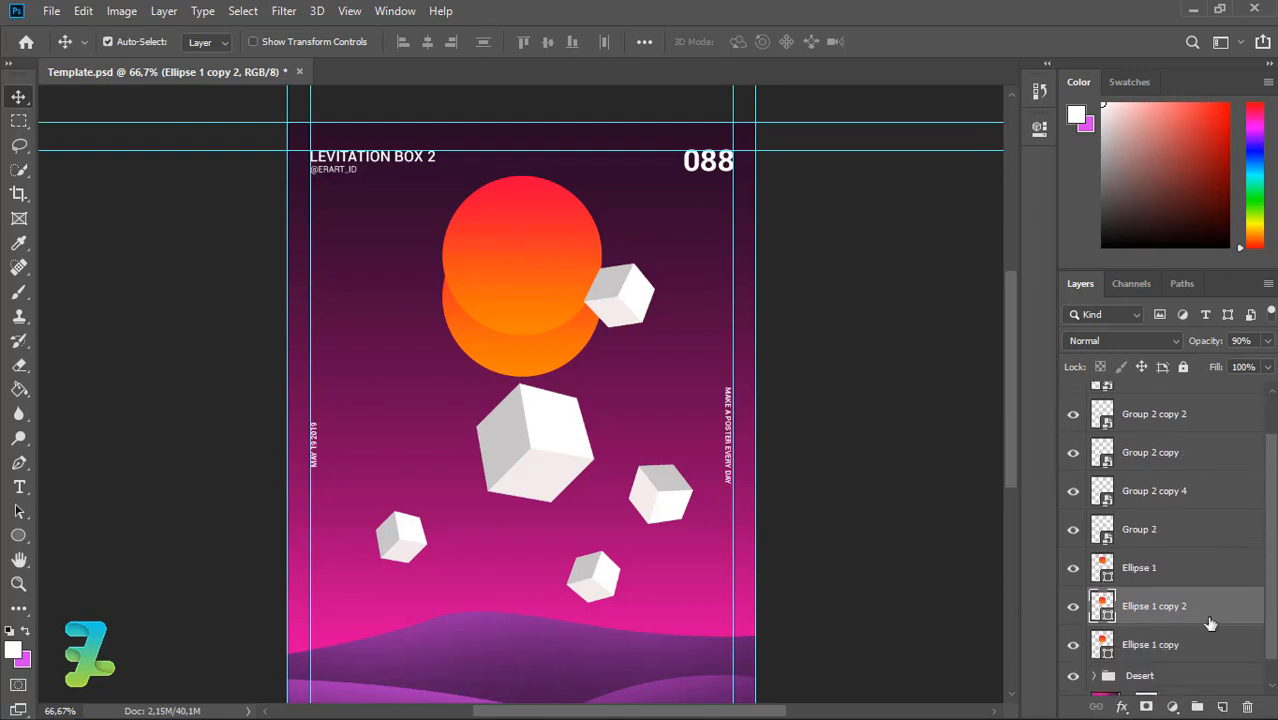
key(ctrl+bracketleft)
drag(565, 355, 571, 400)
key(ctrl+z)
click(1102, 601)
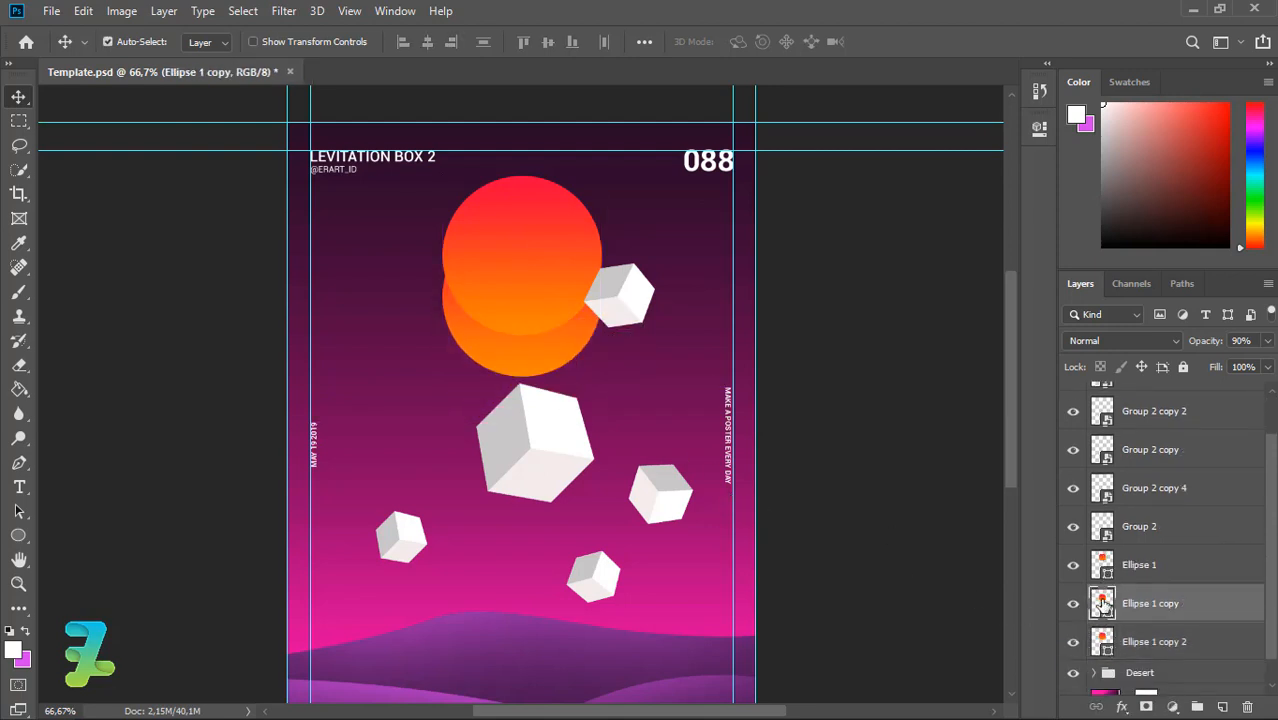
Move the Ellipse 1 copy circle straight down so it forms a third overlapping circle partly behind the central box.
key(Down)
key(Down)
key(Down)
key(Down)
key(Down)
key(Down)
key(Down)
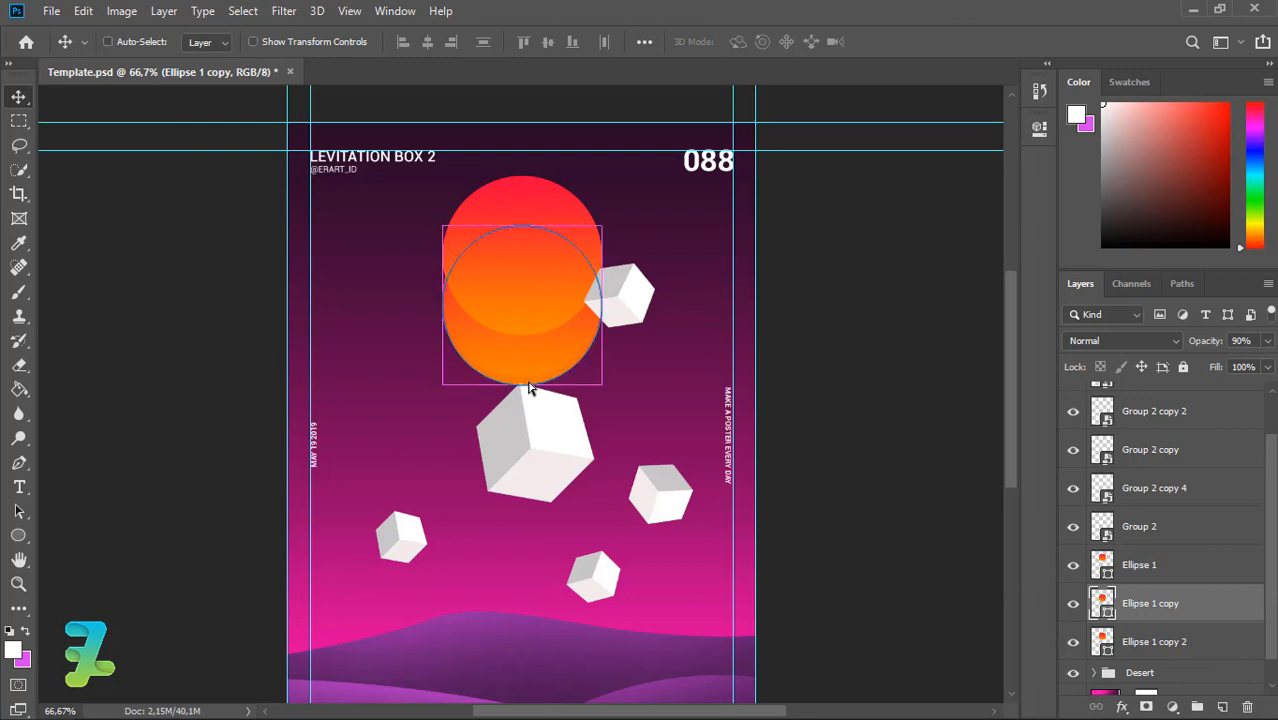
key(a)
click(524, 397)
click(660, 286)
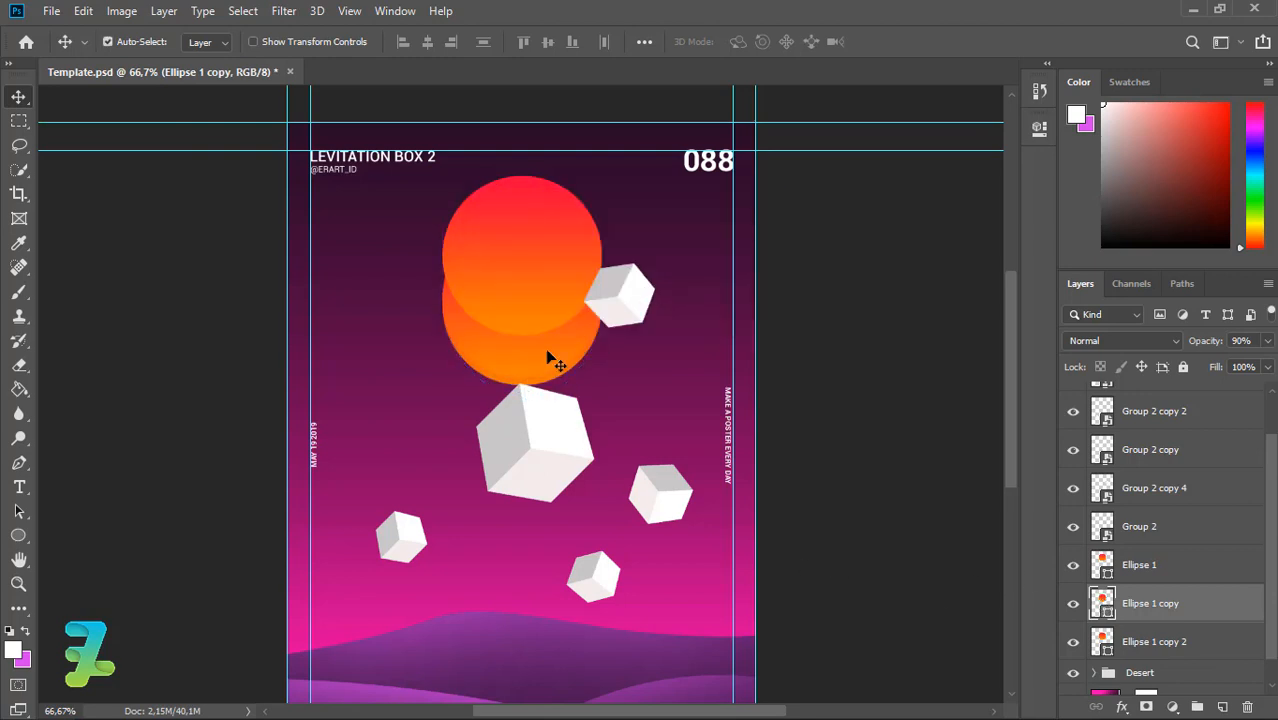
drag(533, 393, 522, 422)
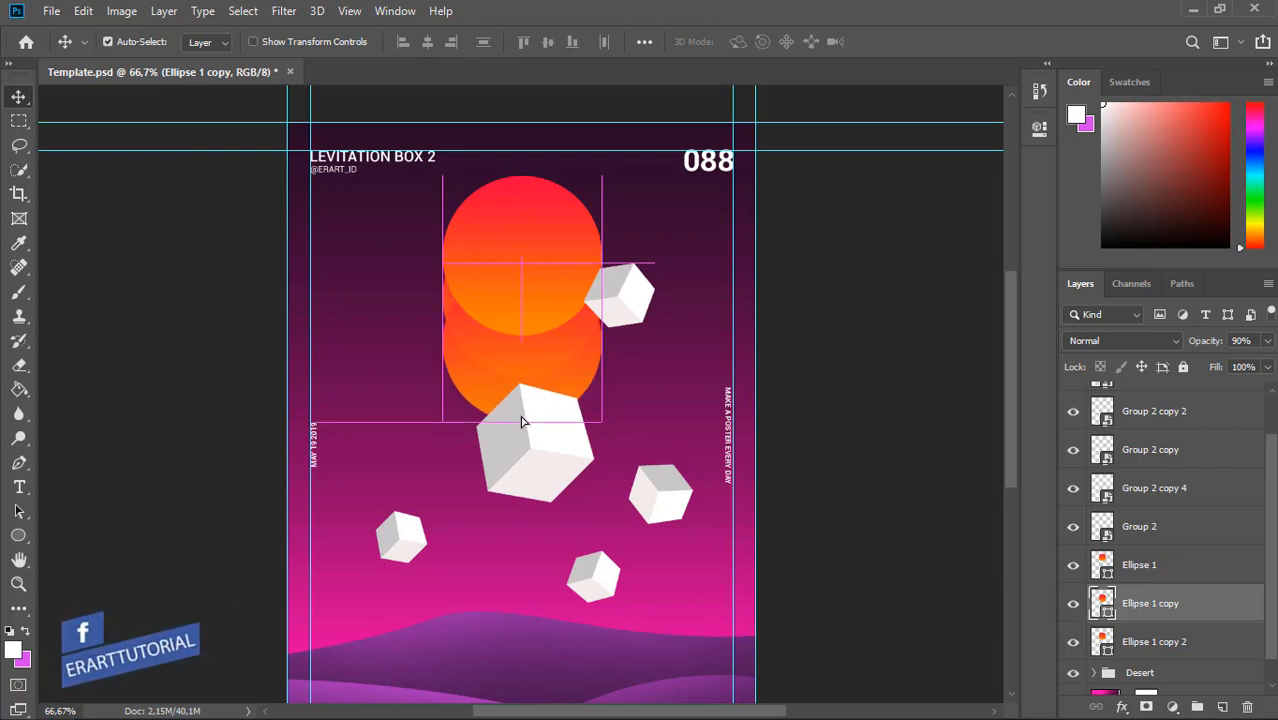
Set the Ellipse 1 copy circle's opacity to 80% and place its layer beneath Ellipse 1 copy 2.
click(1267, 340)
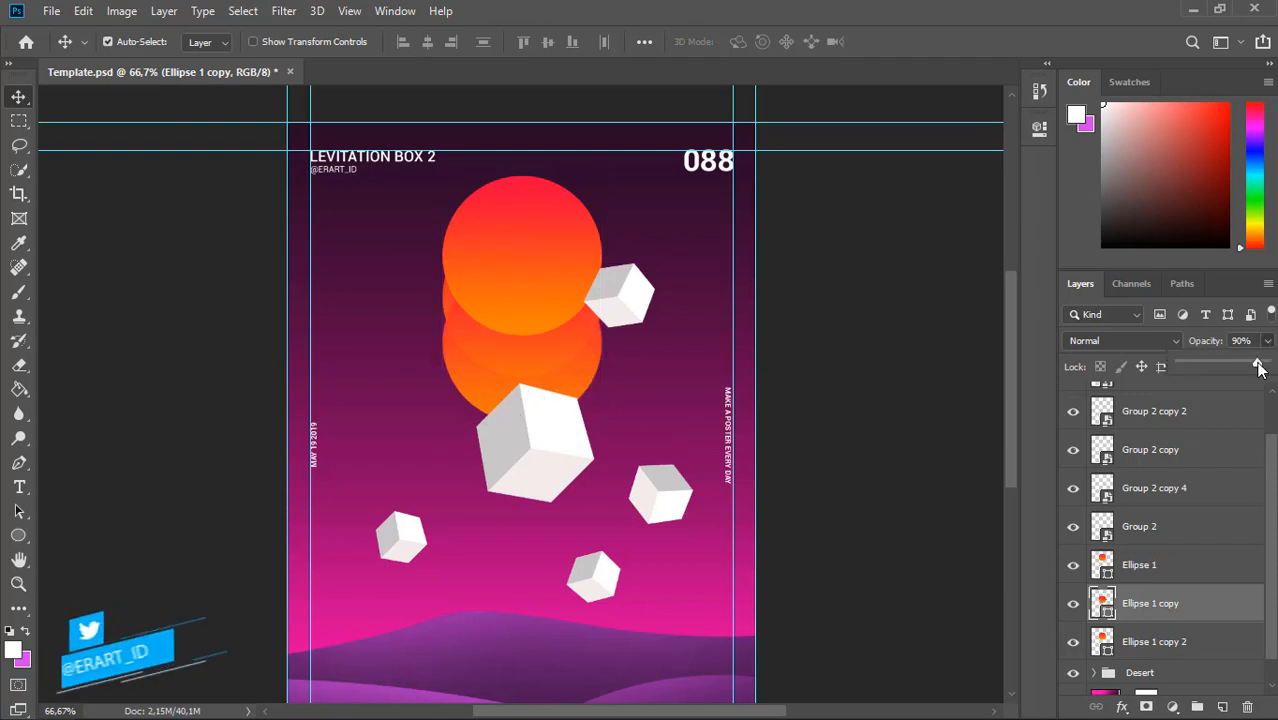
drag(1258, 363, 1243, 366)
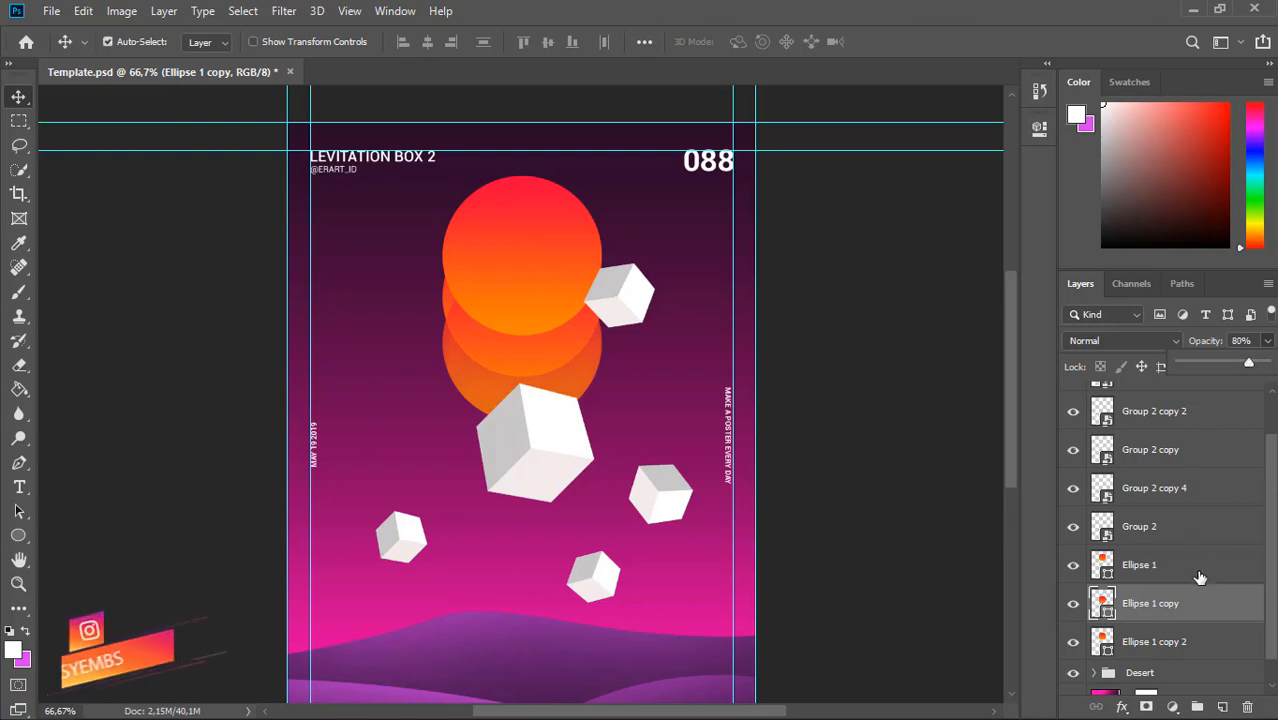
click(1074, 603)
click(1074, 603)
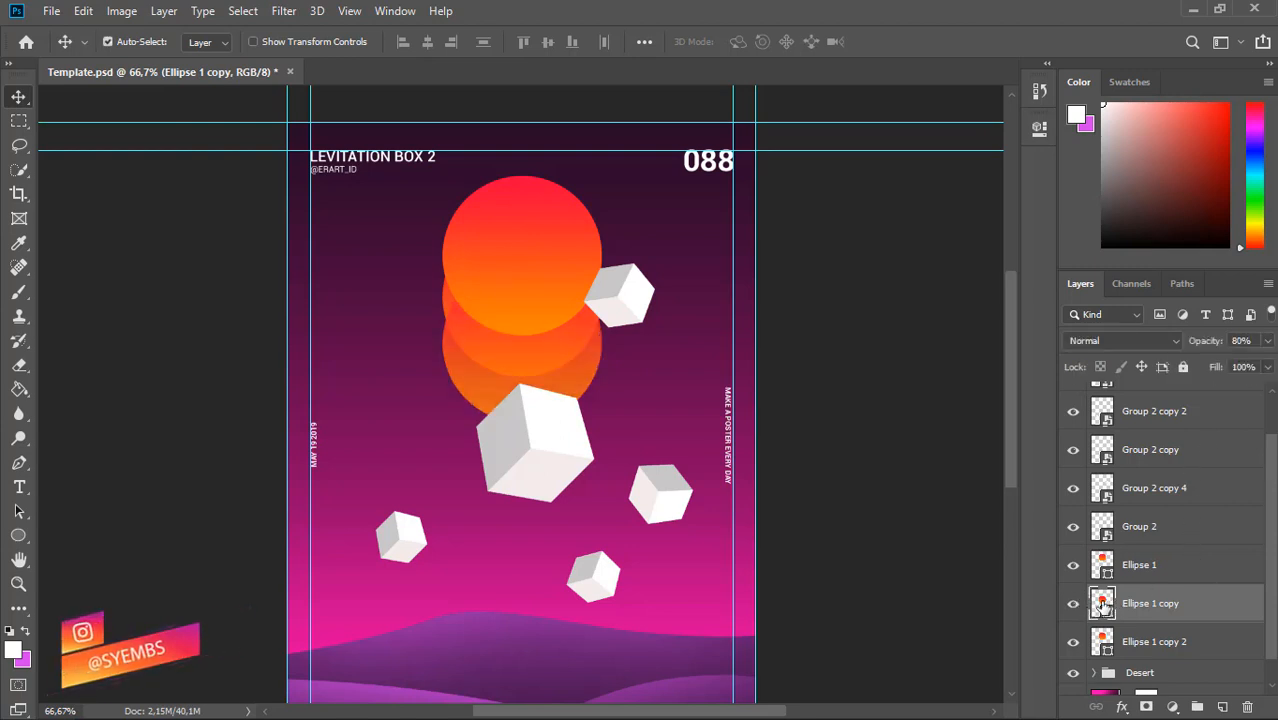
drag(1105, 605, 1108, 651)
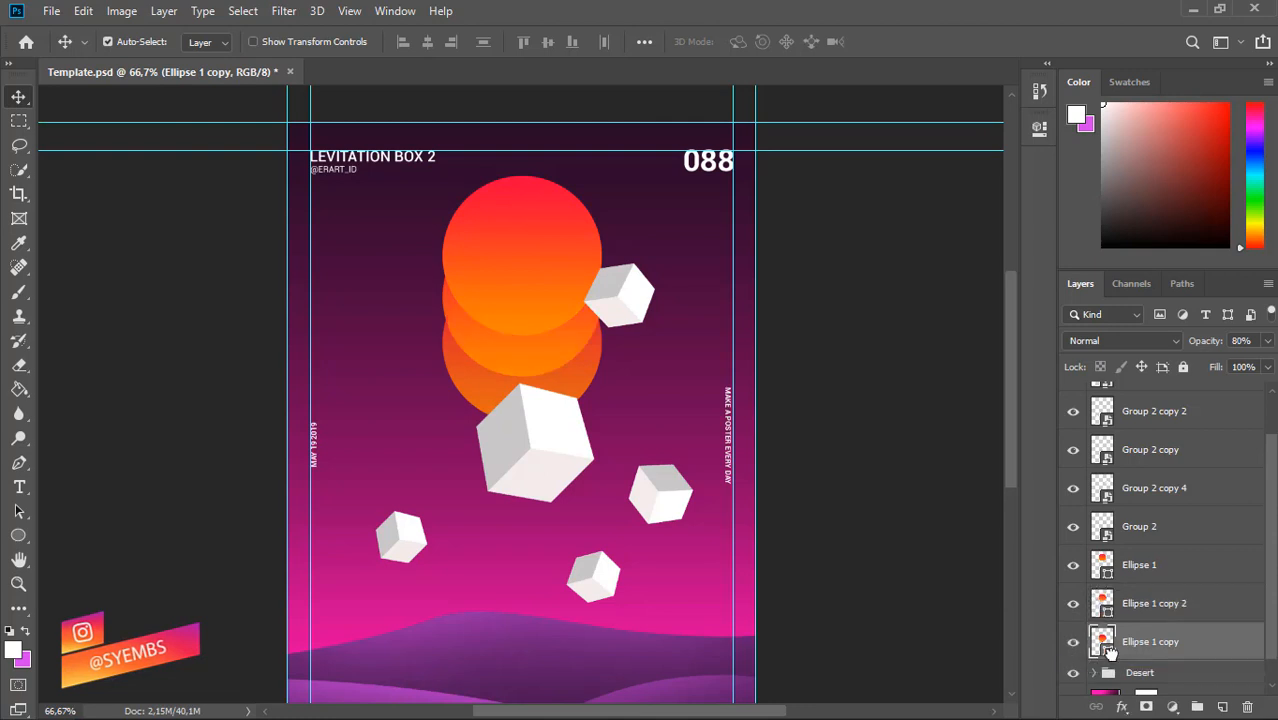
Duplicate the lowest circle, place the duplicate beneath it in the layer order, and move it straight down about 0.65 in.
key(ctrl+j)
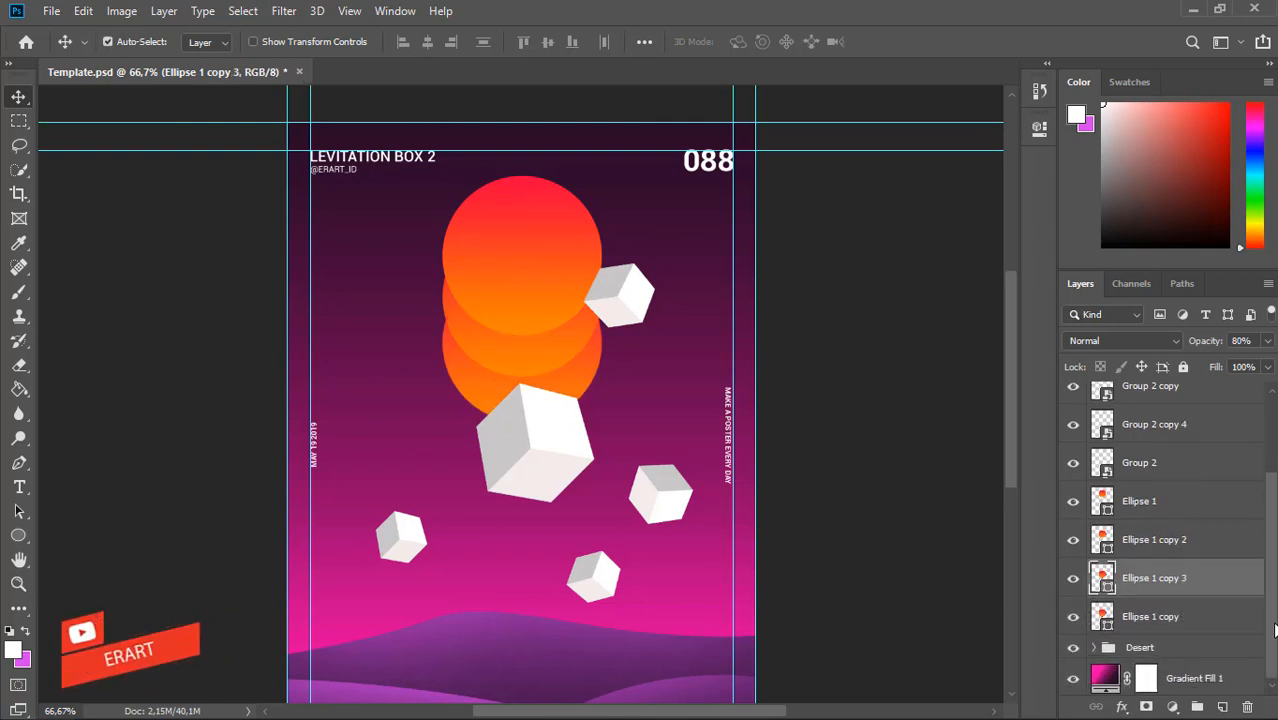
drag(1104, 580, 1117, 627)
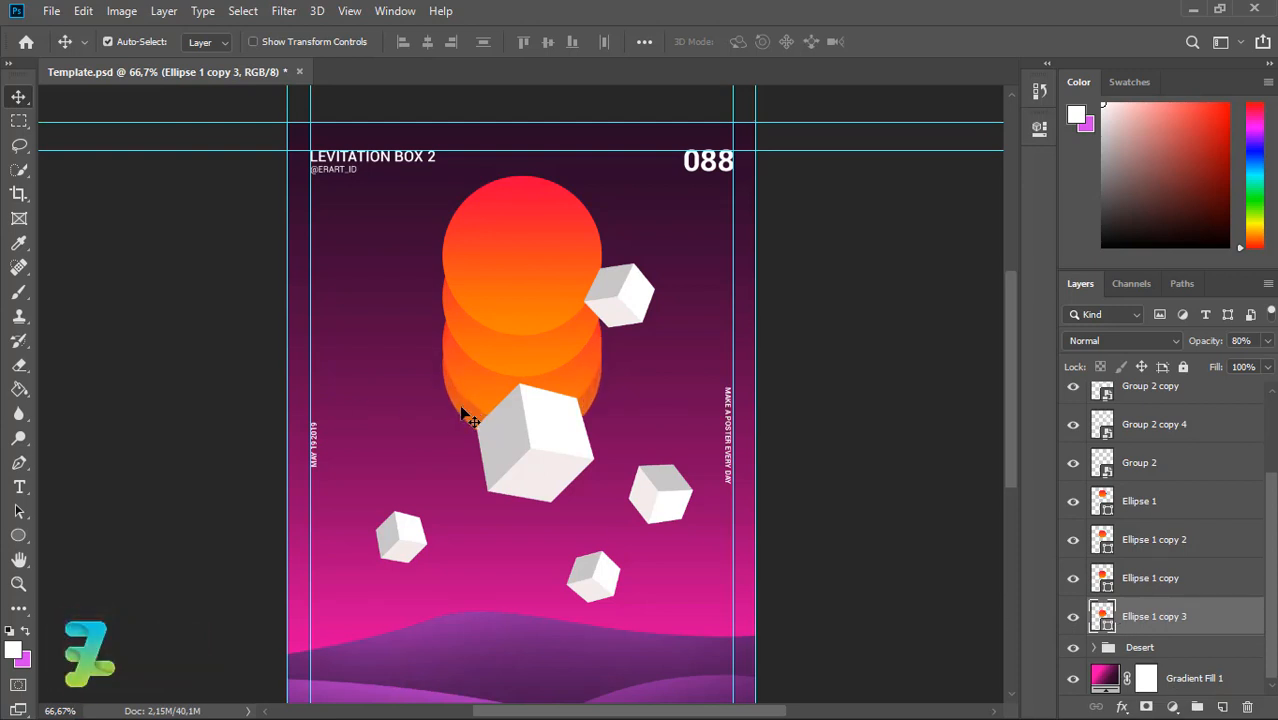
drag(462, 414, 462, 439)
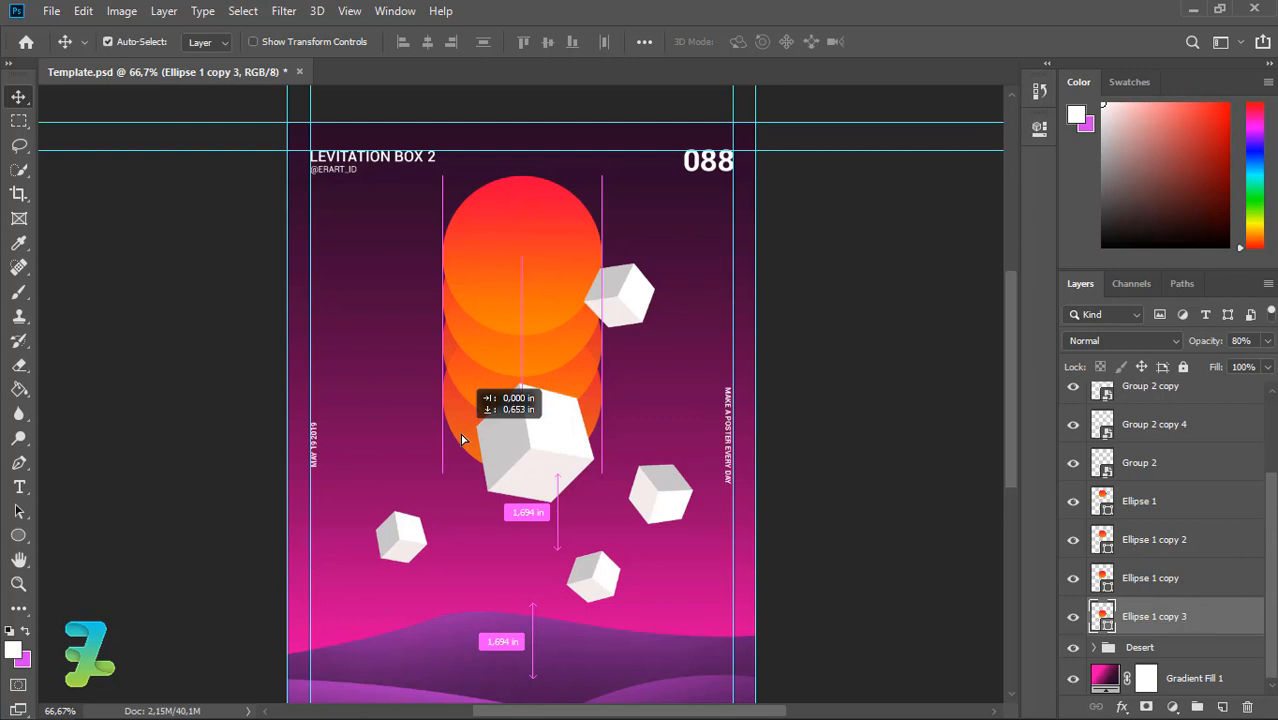
drag(462, 439, 462, 439)
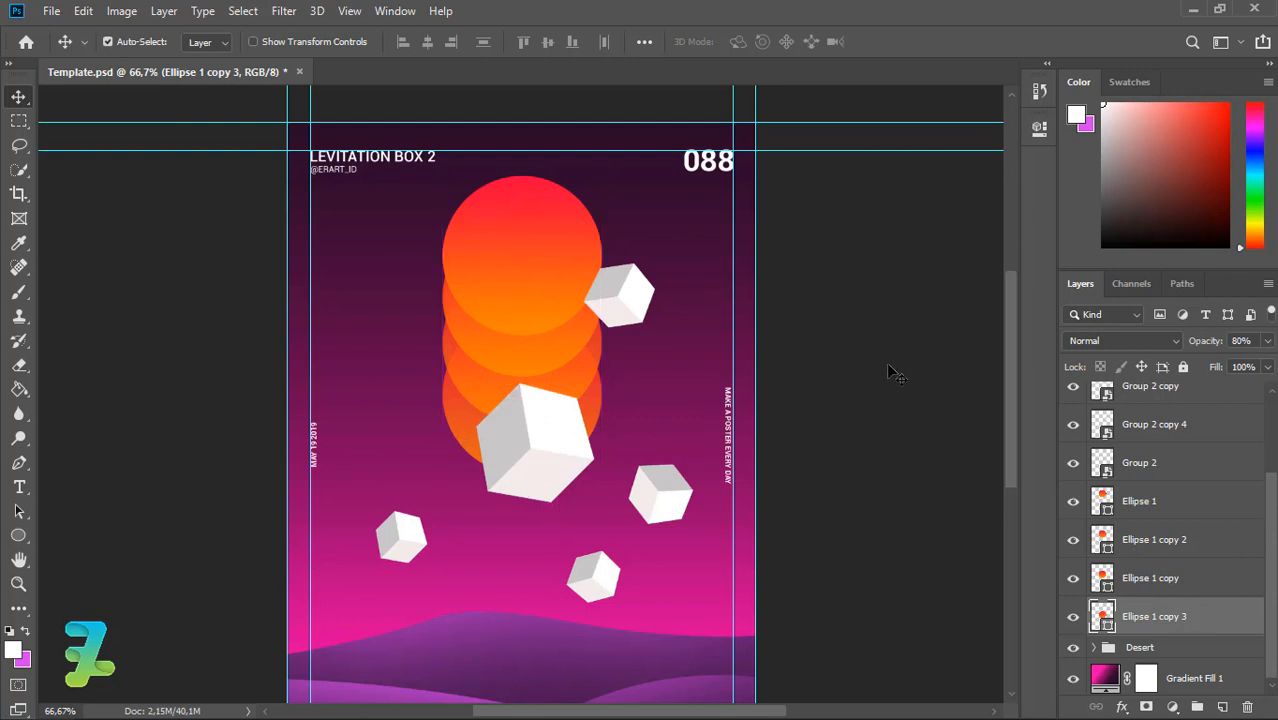
Set the opacity of the lowest circle, Ellipse 1 copy 3, to 70%.
click(1268, 341)
drag(1239, 367, 1241, 367)
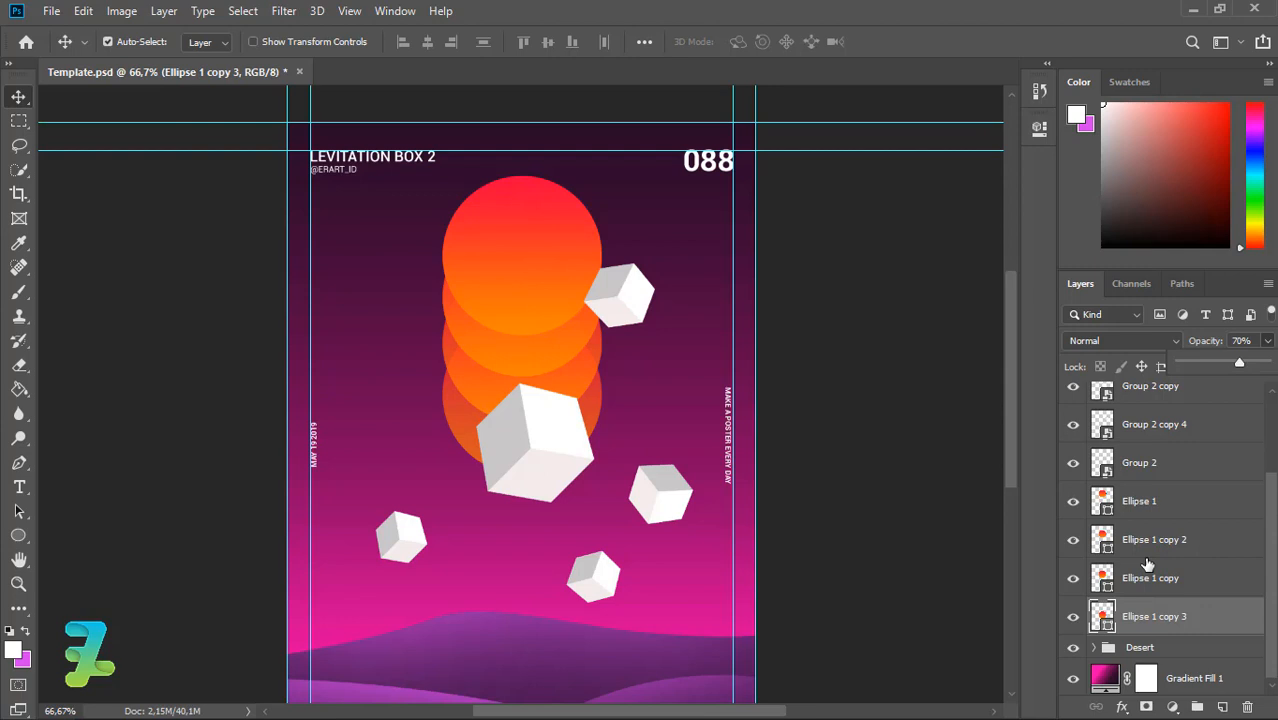
click(1076, 578)
click(1076, 578)
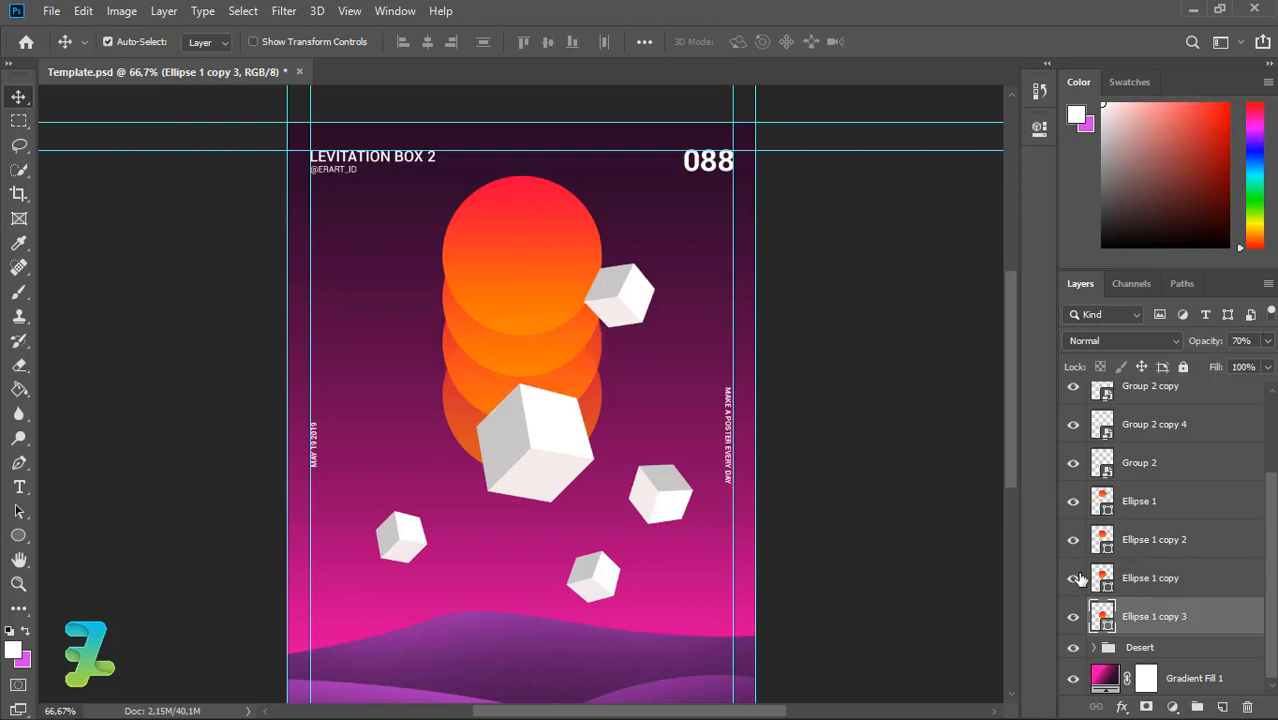
Restore the opacity of the three circle copies, Ellipse 1 copy 2, copy and copy 3, to 100%.
click(1170, 578)
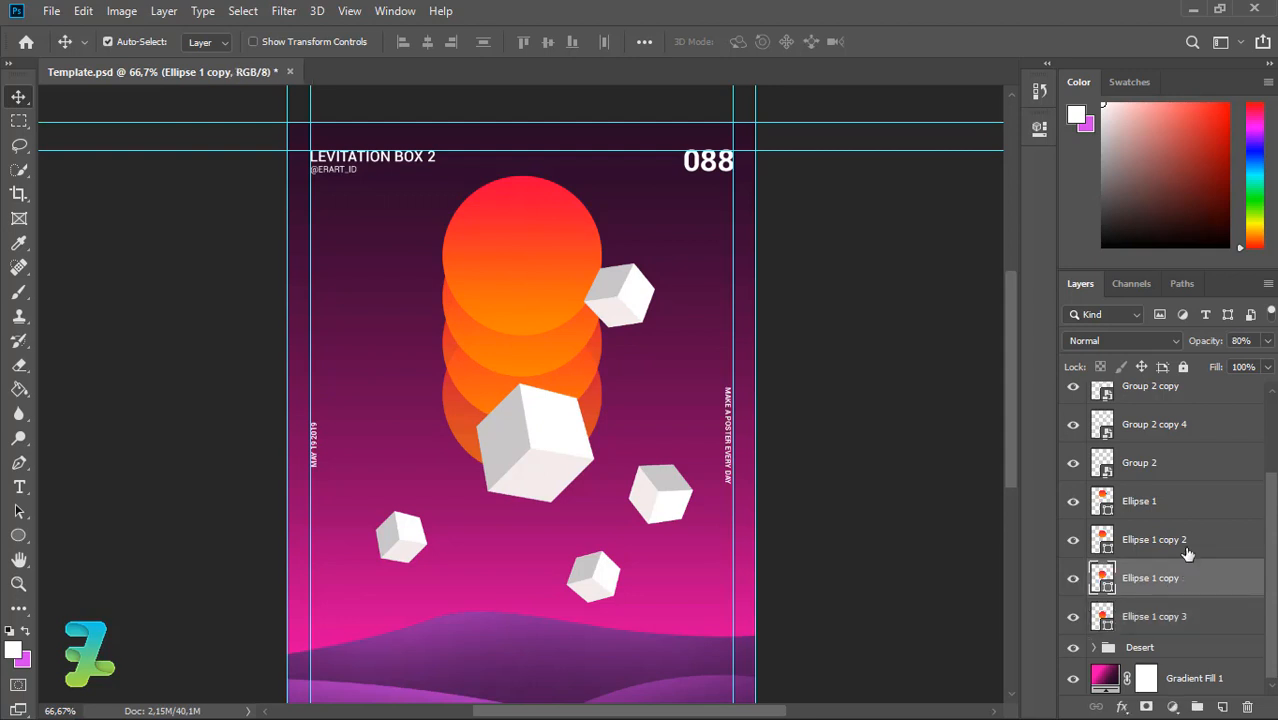
click(1187, 545)
click(1192, 512)
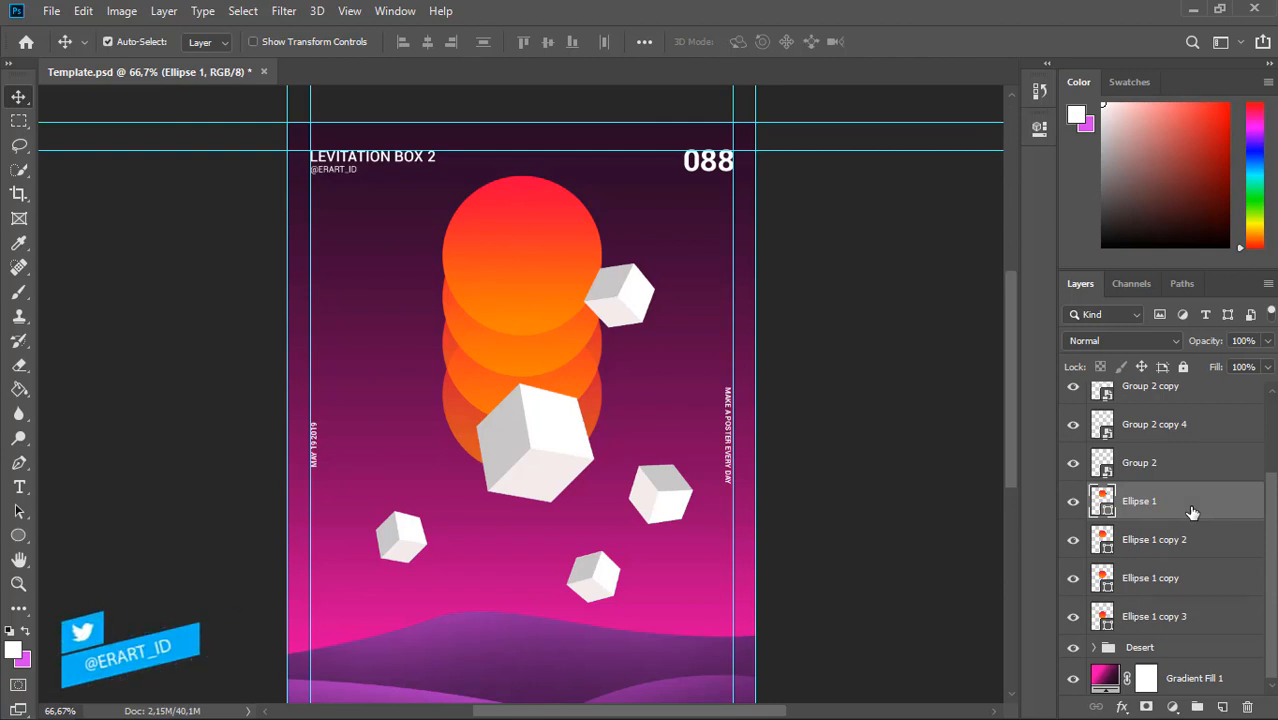
click(1192, 545)
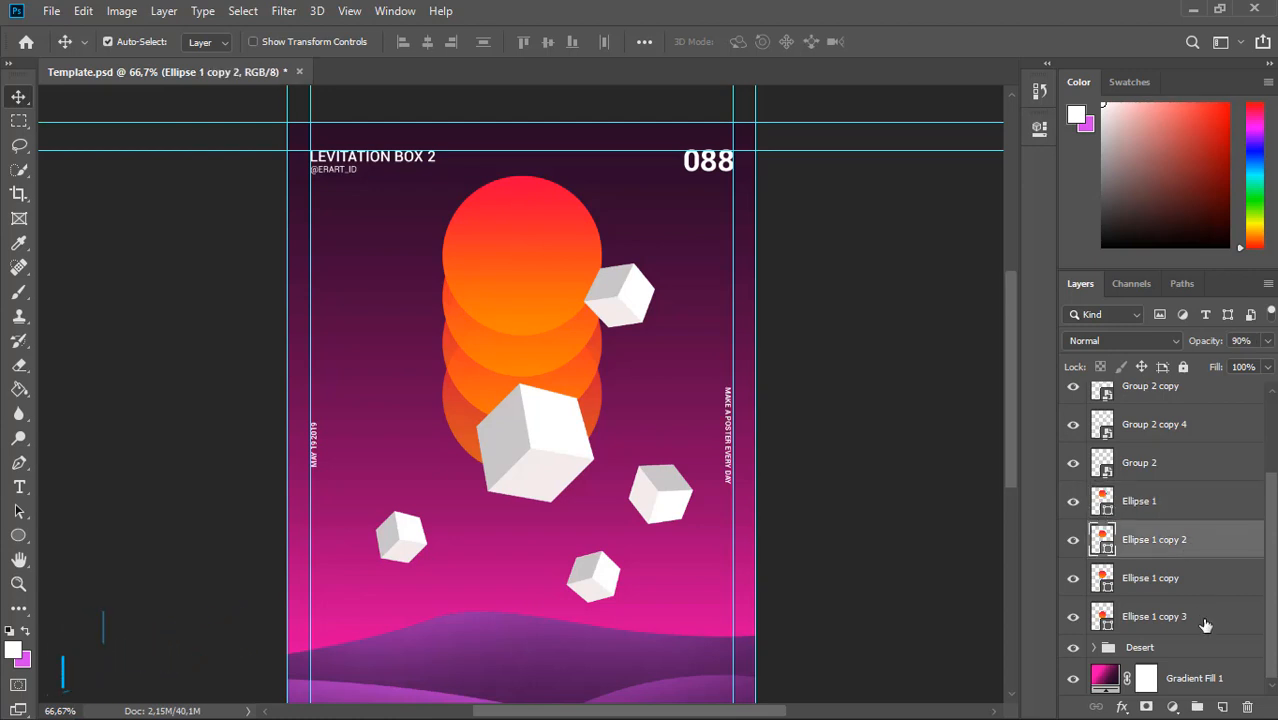
shift+click(1204, 622)
click(1200, 622)
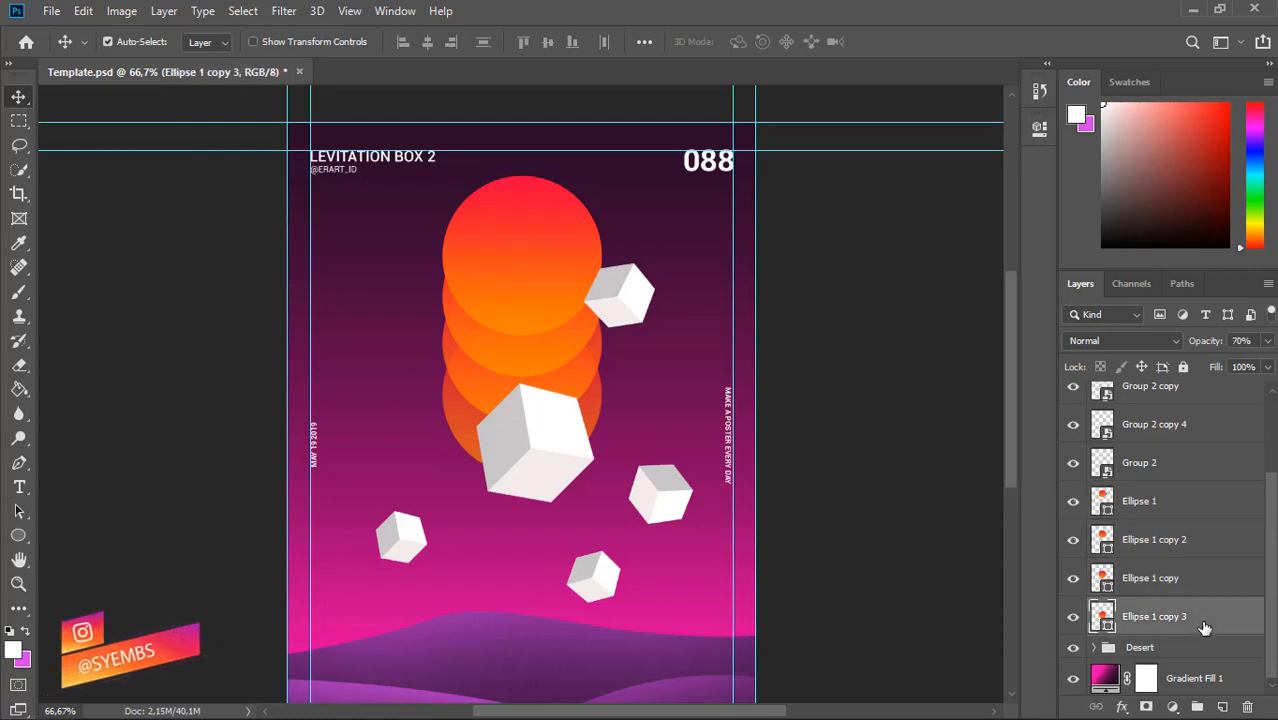
click(1140, 540)
click(1266, 341)
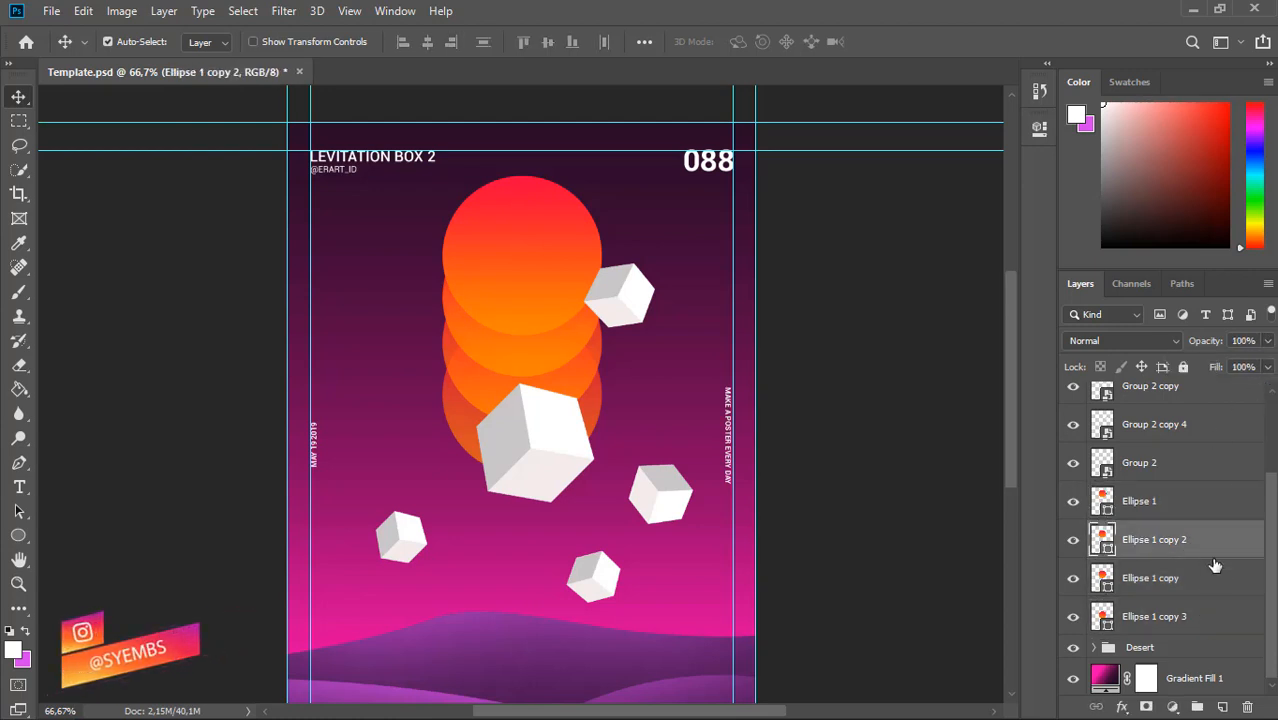
click(1208, 566)
click(1266, 341)
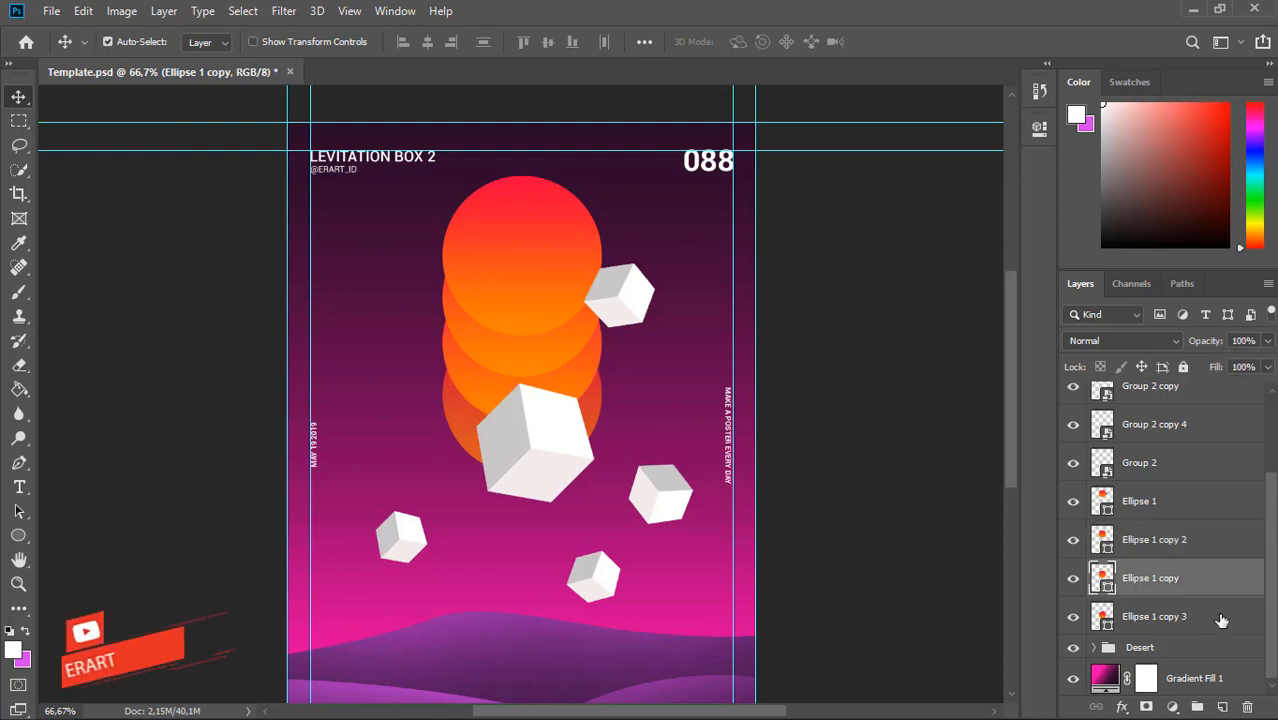
click(1205, 616)
click(1266, 341)
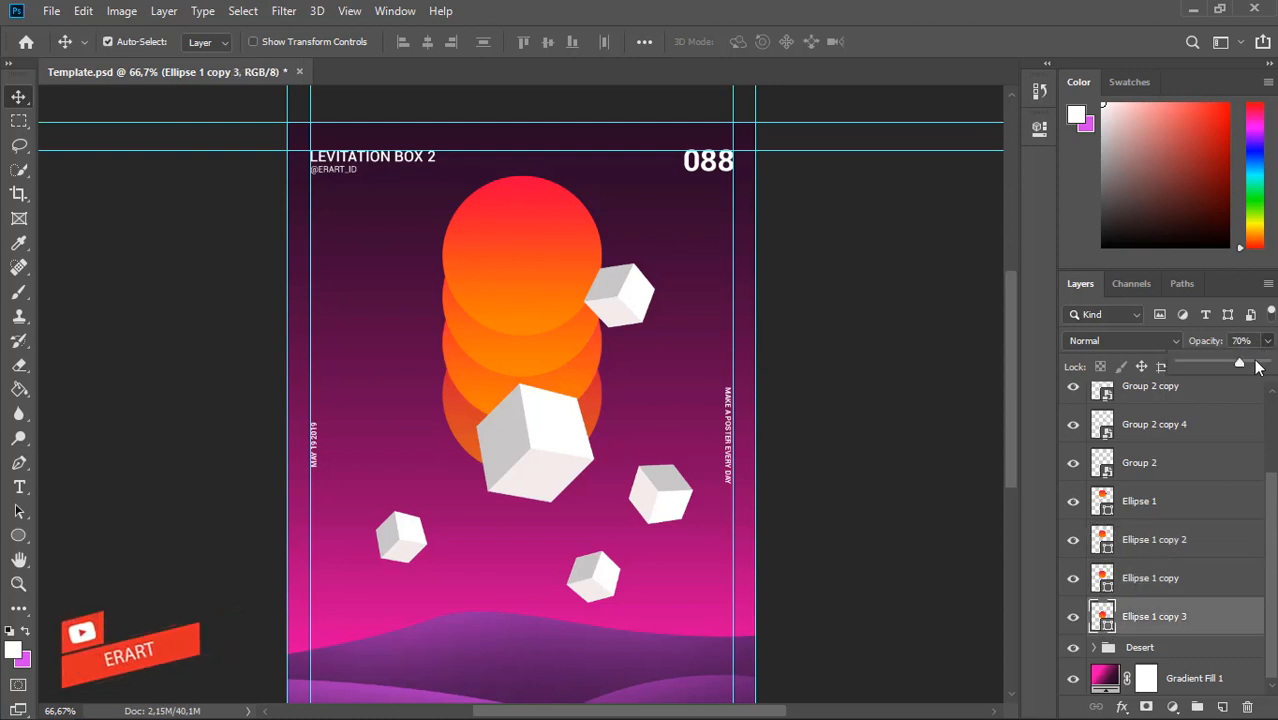
Duplicate all four circles together and place the duplicates beneath Ellipse 1 copy 3 in the layer order.
shift+click(1169, 514)
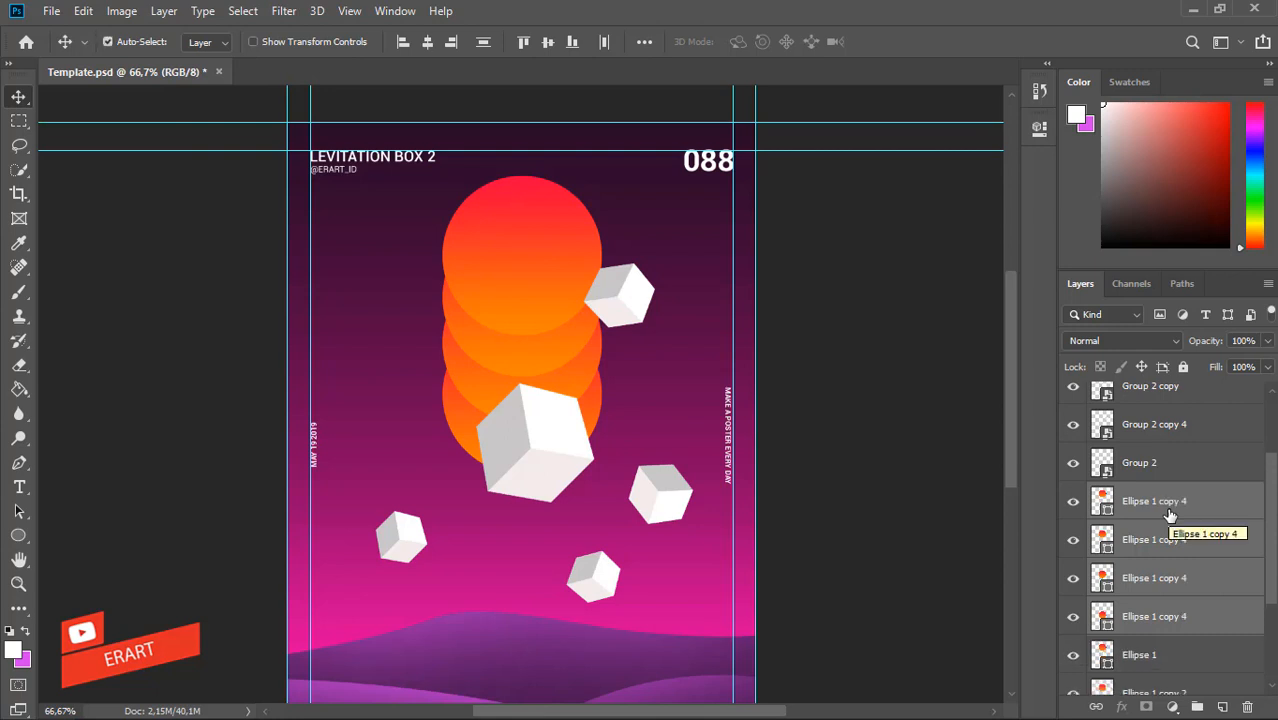
key(ctrl+j)
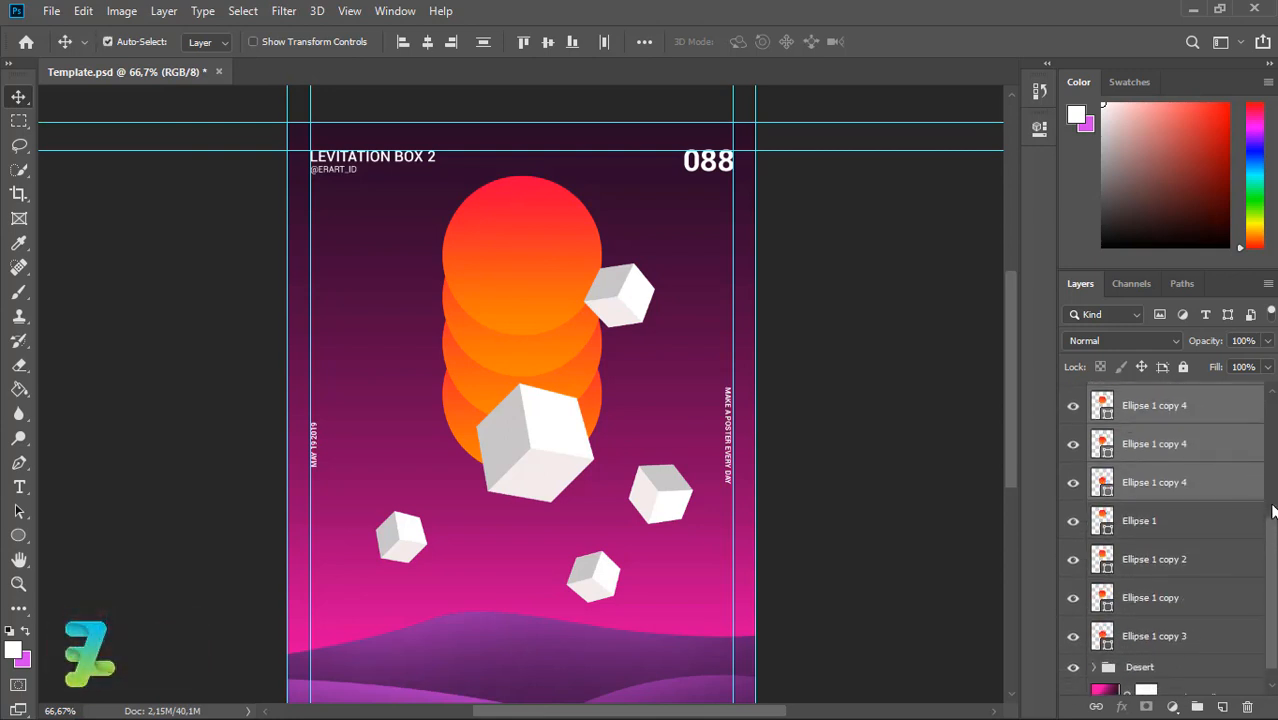
scroll(1232, 468, up, 1)
drag(1225, 525, 1146, 670)
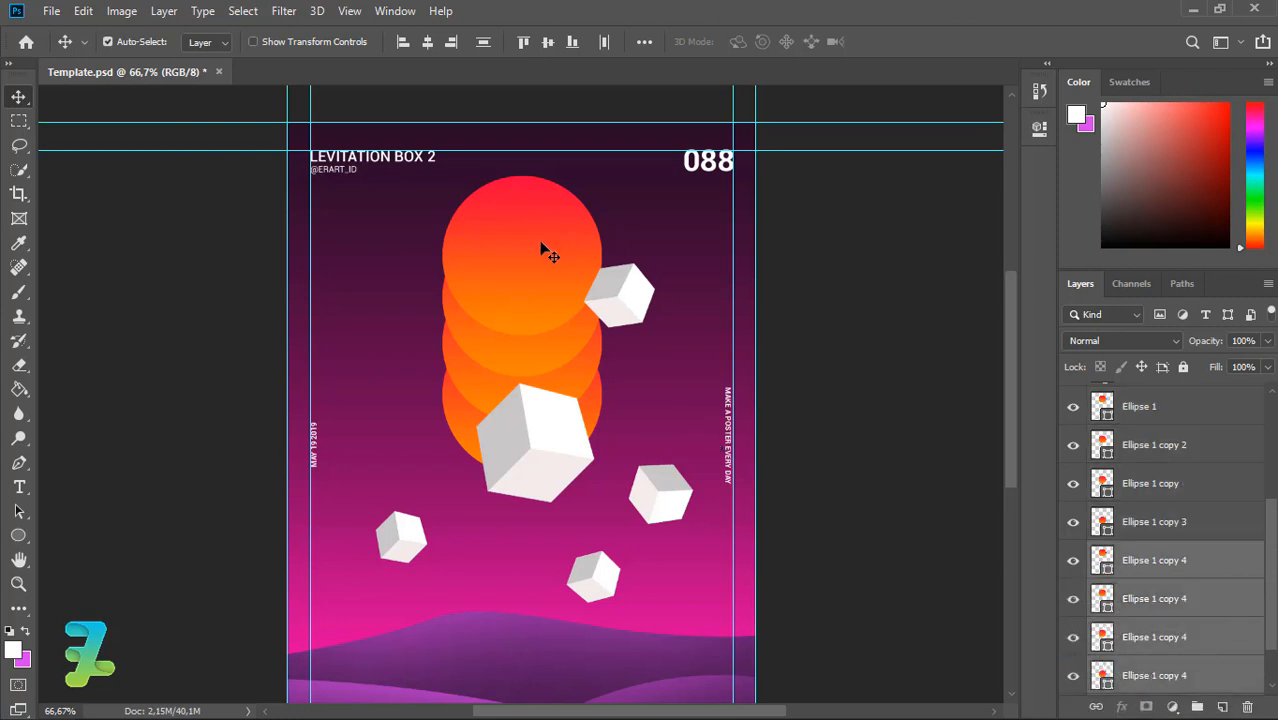
Move the four duplicated circles straight down to extend the column to the hills, and group all eight circles.
drag(541, 248, 510, 435)
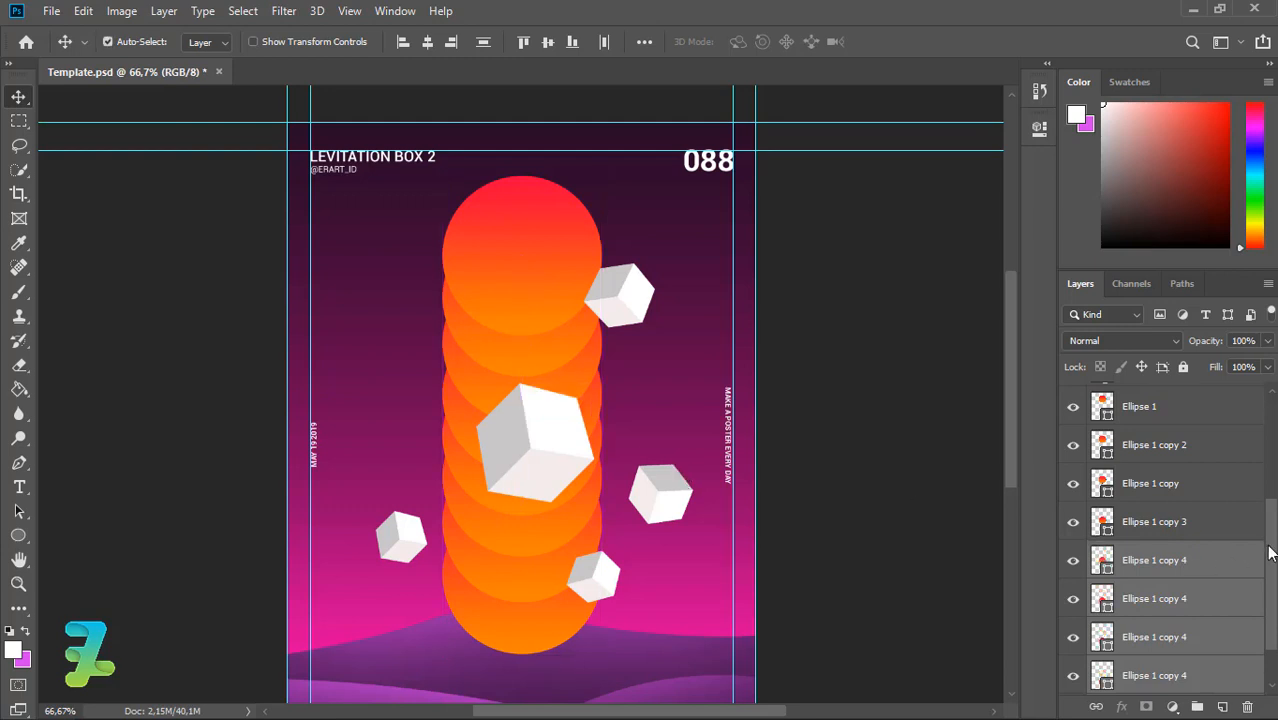
drag(1268, 553, 1252, 478)
key(ctrl+g)
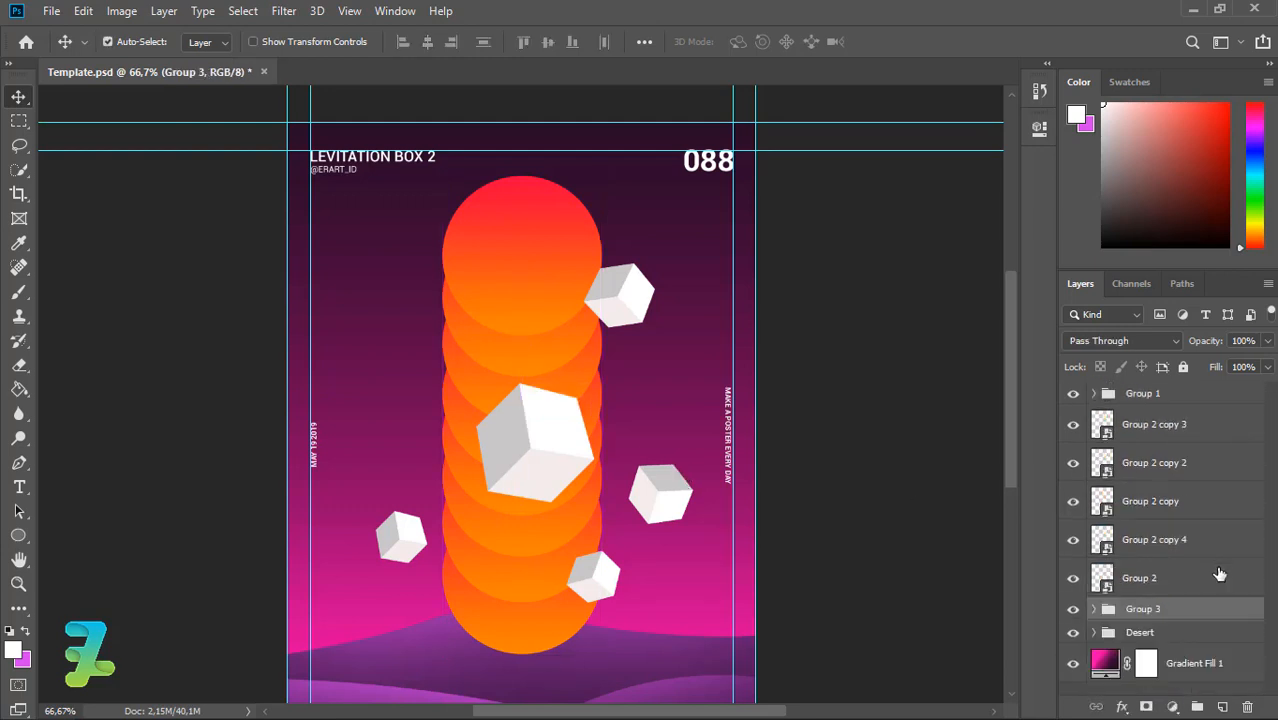
Move the circle group, Group 3, beneath the Desert group in the layer order and add a layer mask to it.
drag(1217, 613, 1214, 645)
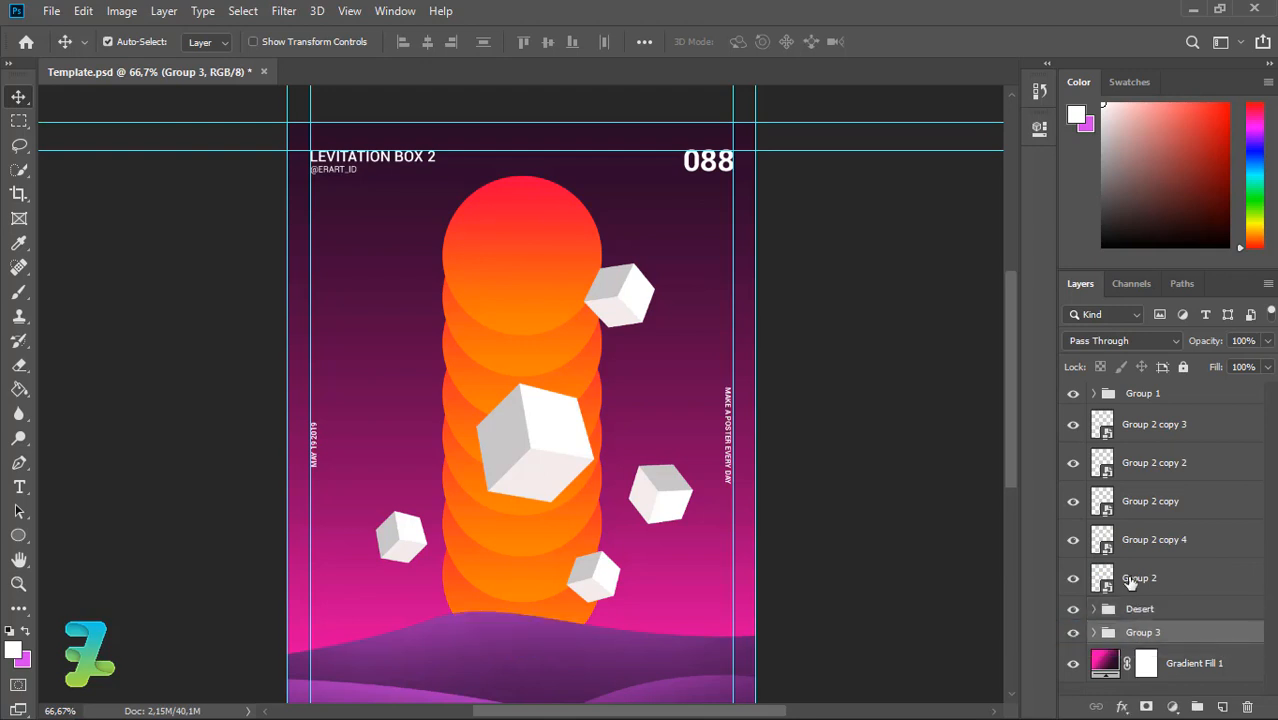
click(1148, 707)
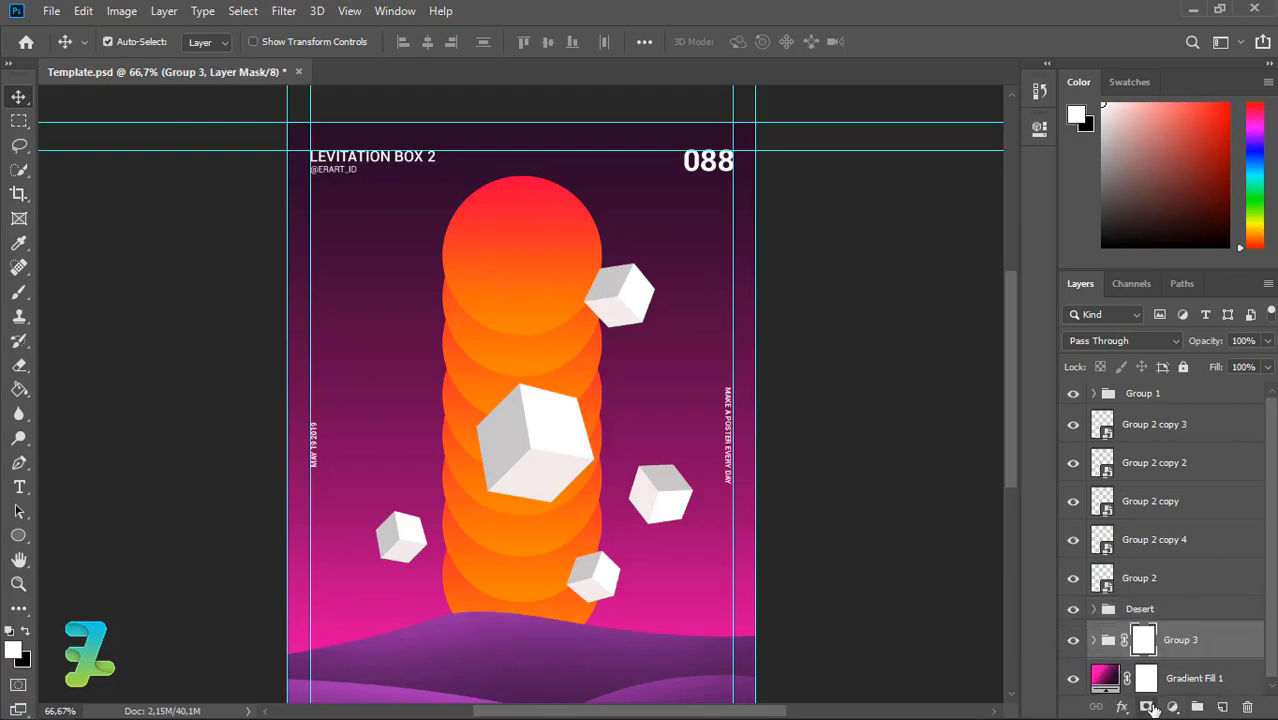
Fade the circle column towards the hills by painting black on Group 3's layer mask with a soft 1200 px brush.
scroll(1017, 367, down, 3)
key(ctrl+minus)
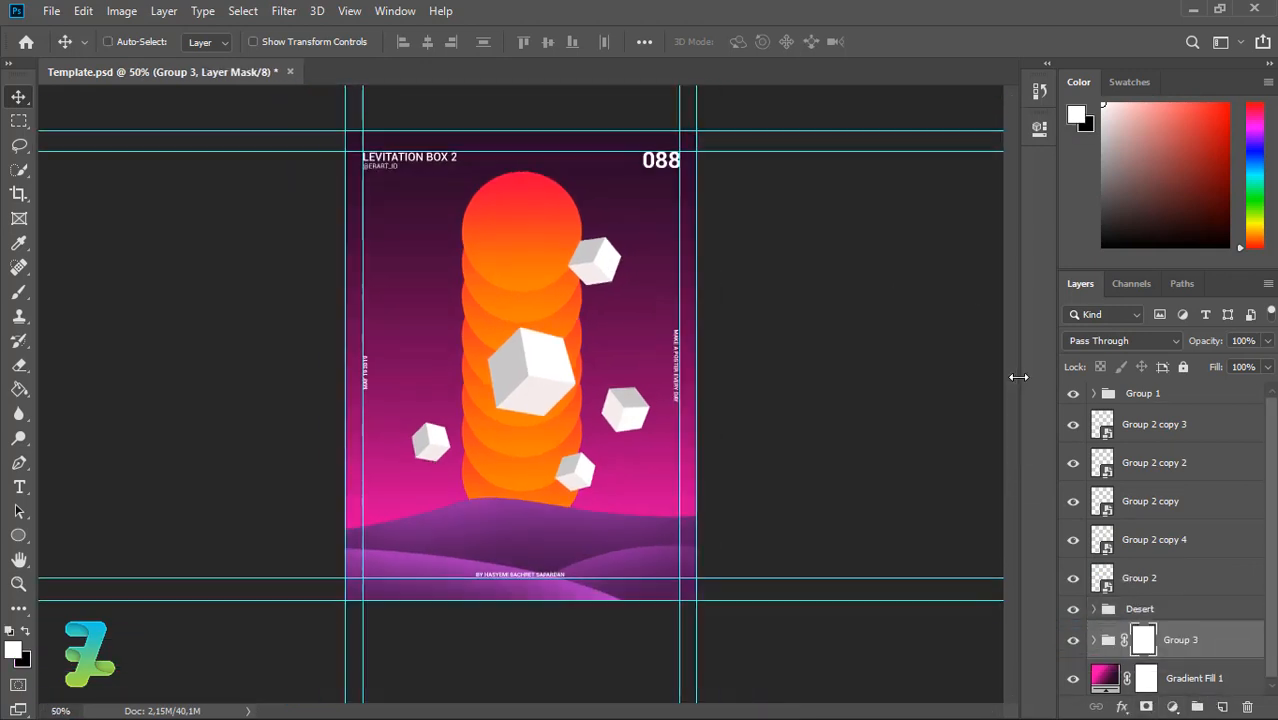
click(19, 291)
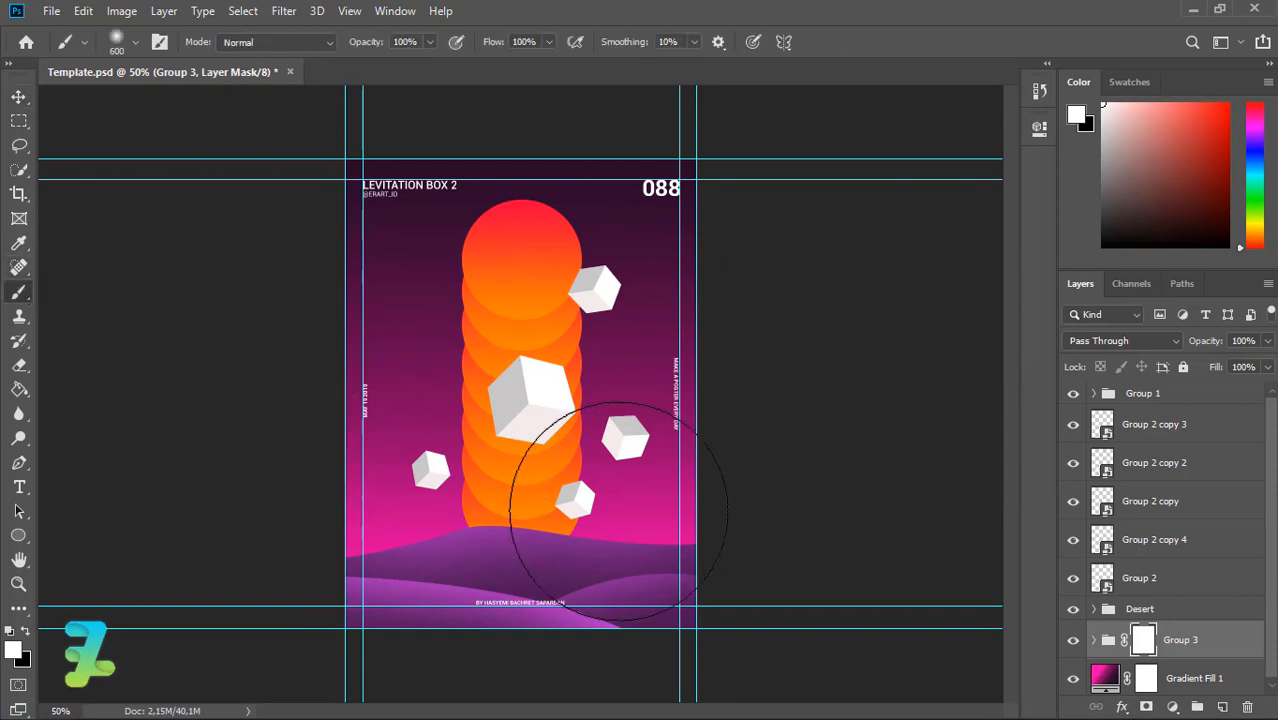
click(26, 631)
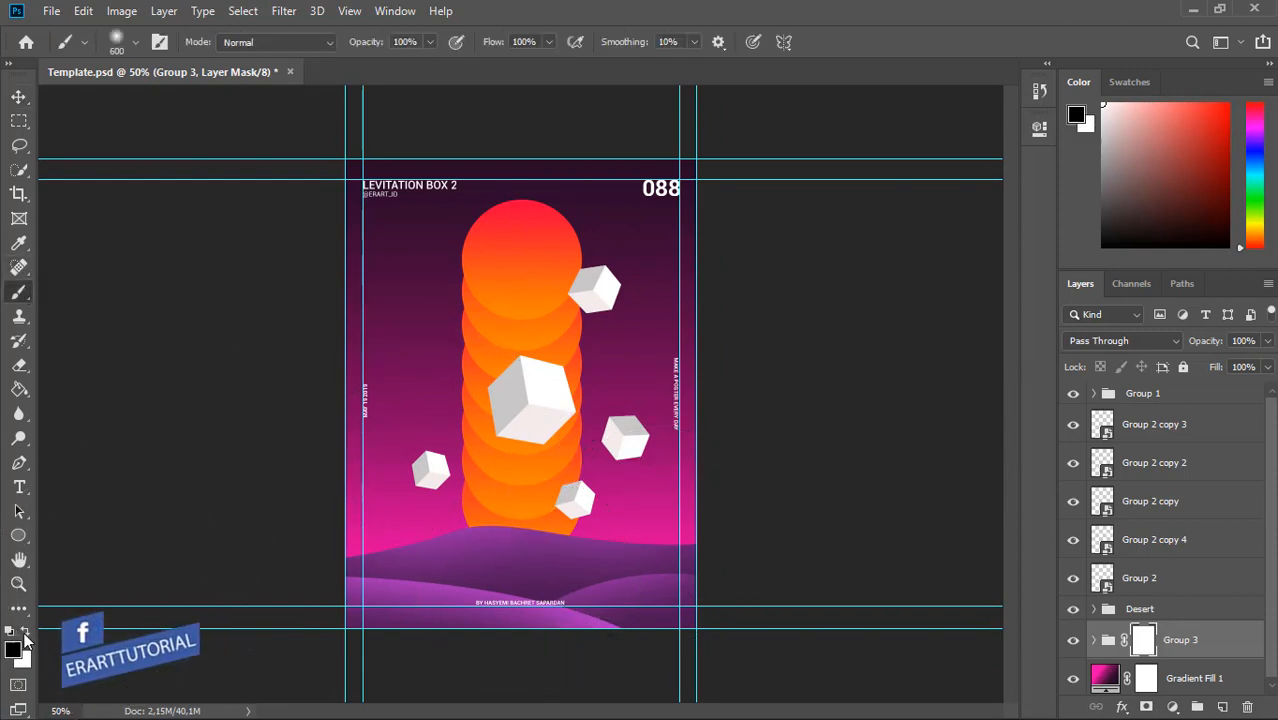
key(bracketright)
key(bracketright)
key(bracketright)
key(bracketright)
key(bracketright)
key(bracketright)
click(530, 571)
key(ctrl+z)
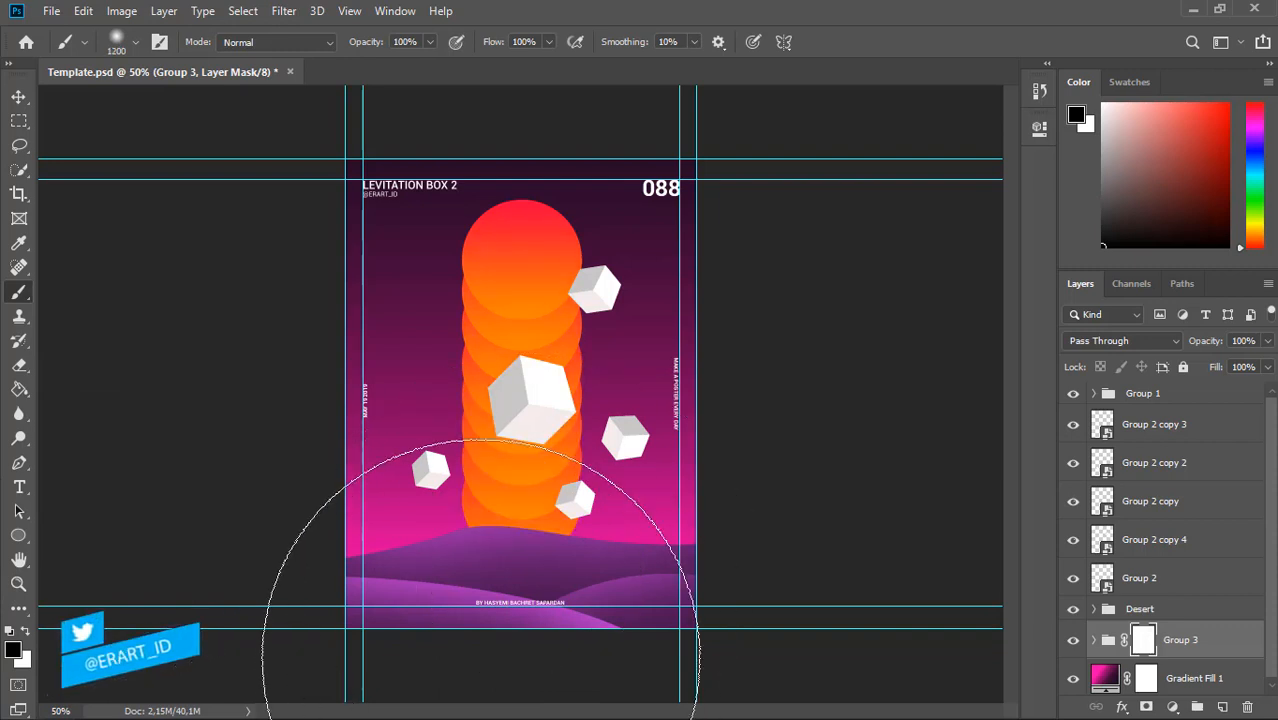
click(440, 635)
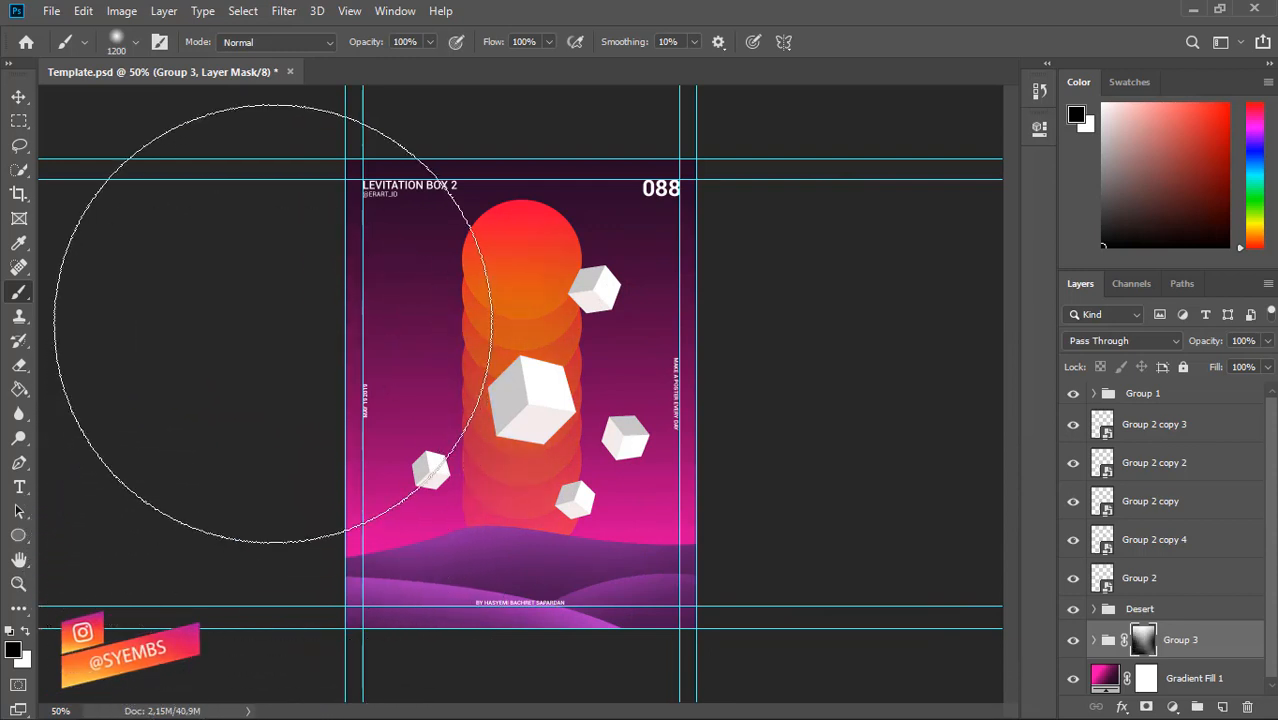
drag(270, 328, 232, 478)
key(ctrl+z)
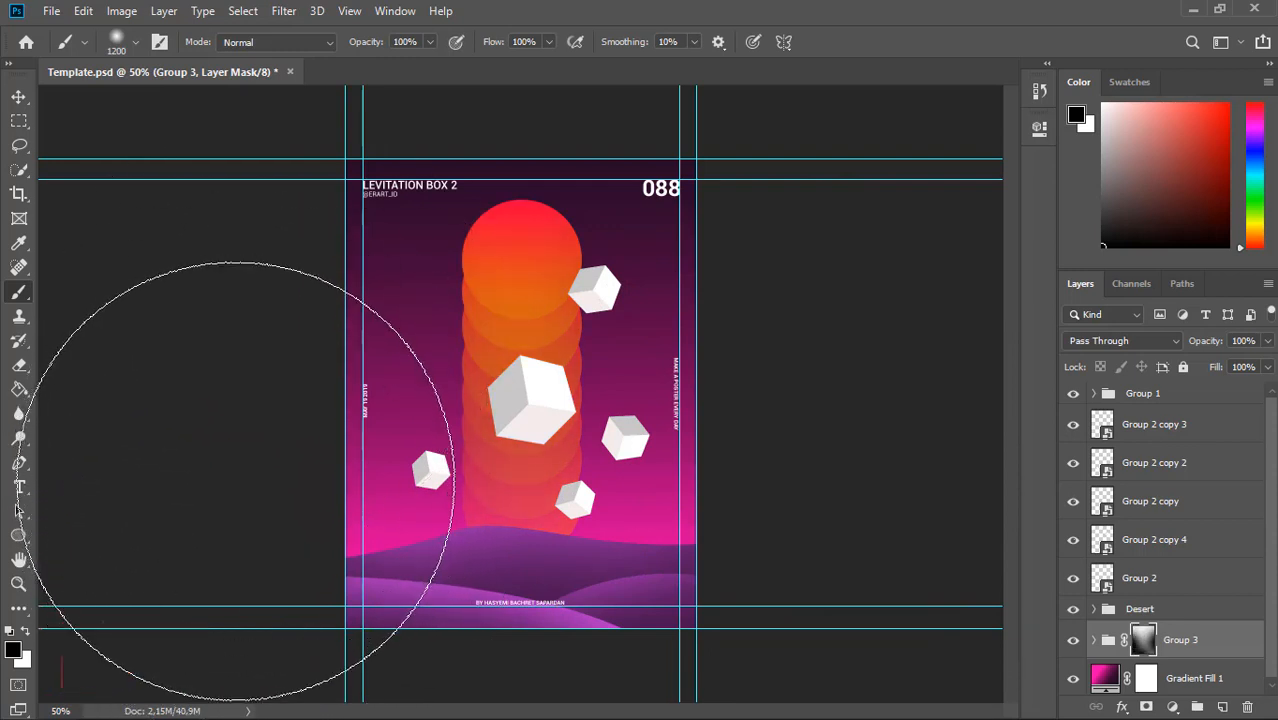
click(19, 96)
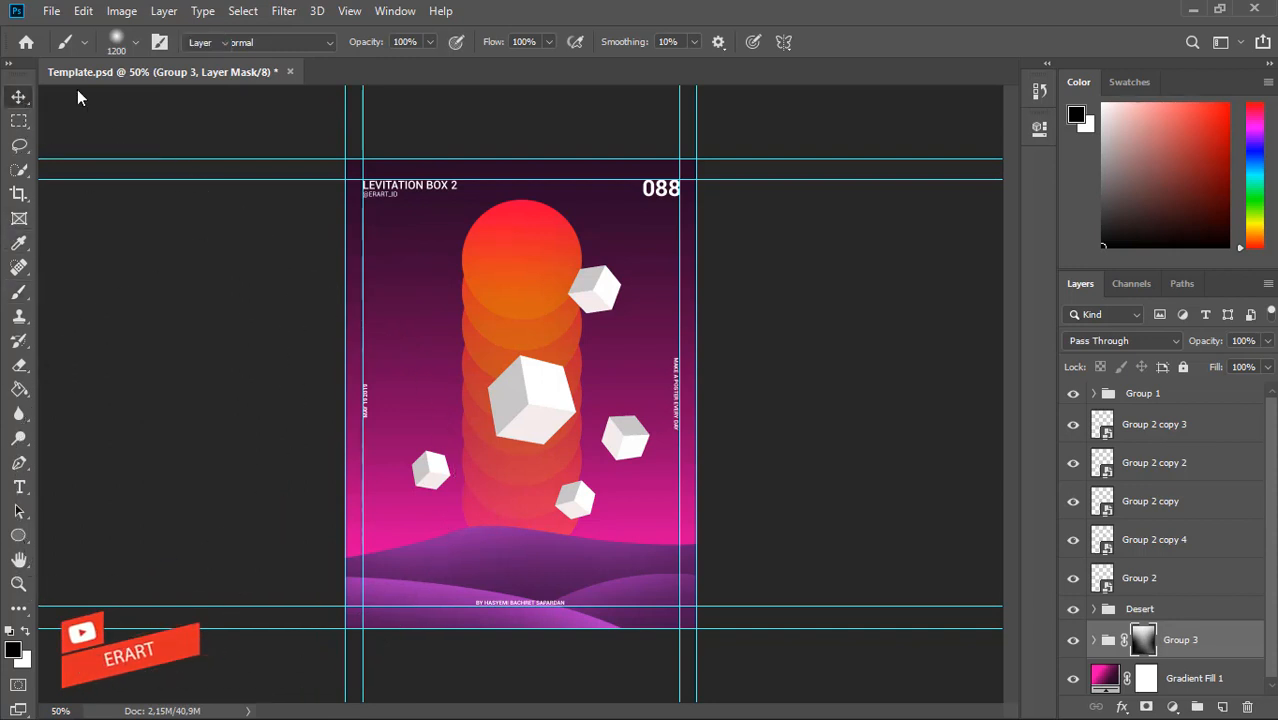
Move the dark colour stop of the Gradient Fill 1 background to a location of 75%.
double_click(1105, 678)
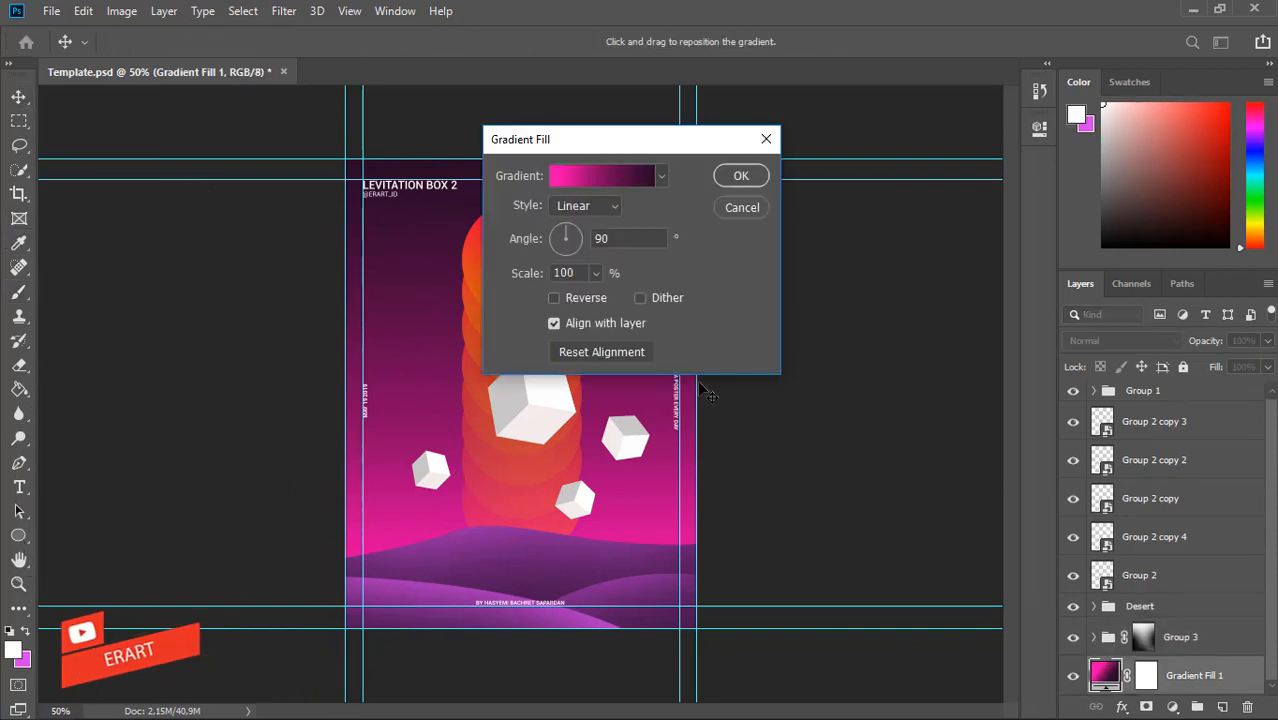
click(603, 178)
drag(1018, 482, 960, 488)
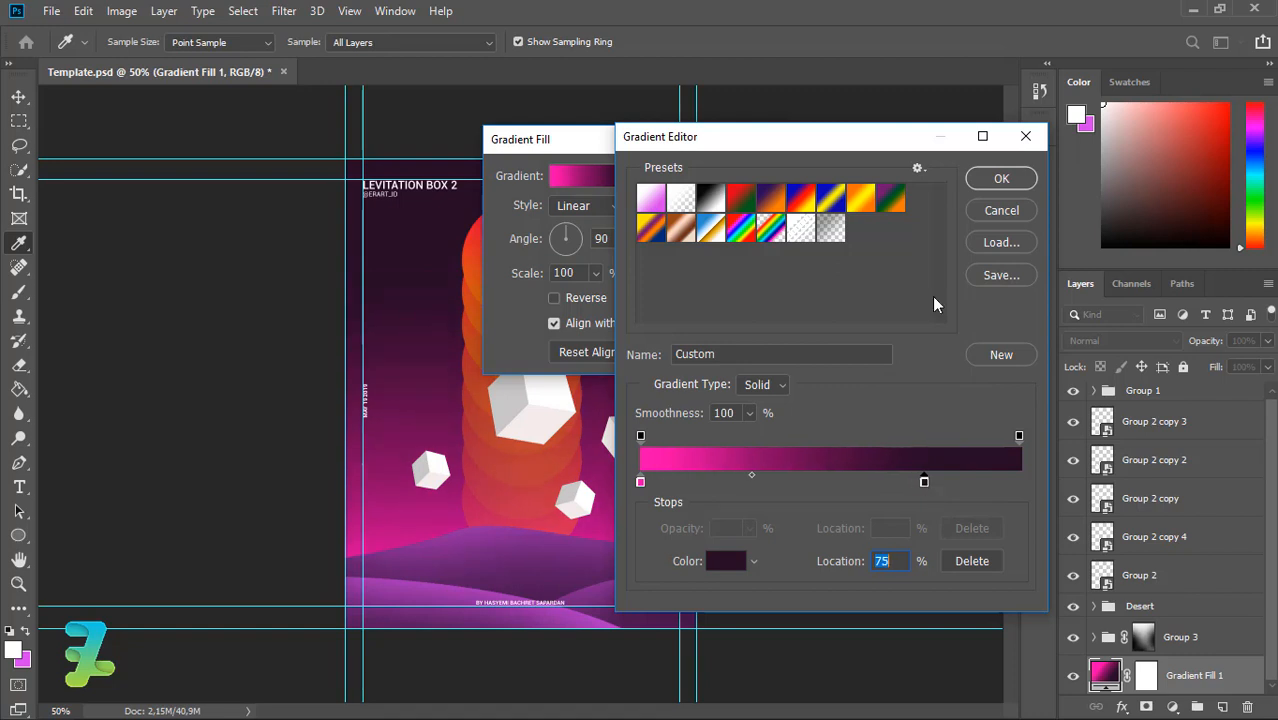
click(1001, 179)
click(740, 174)
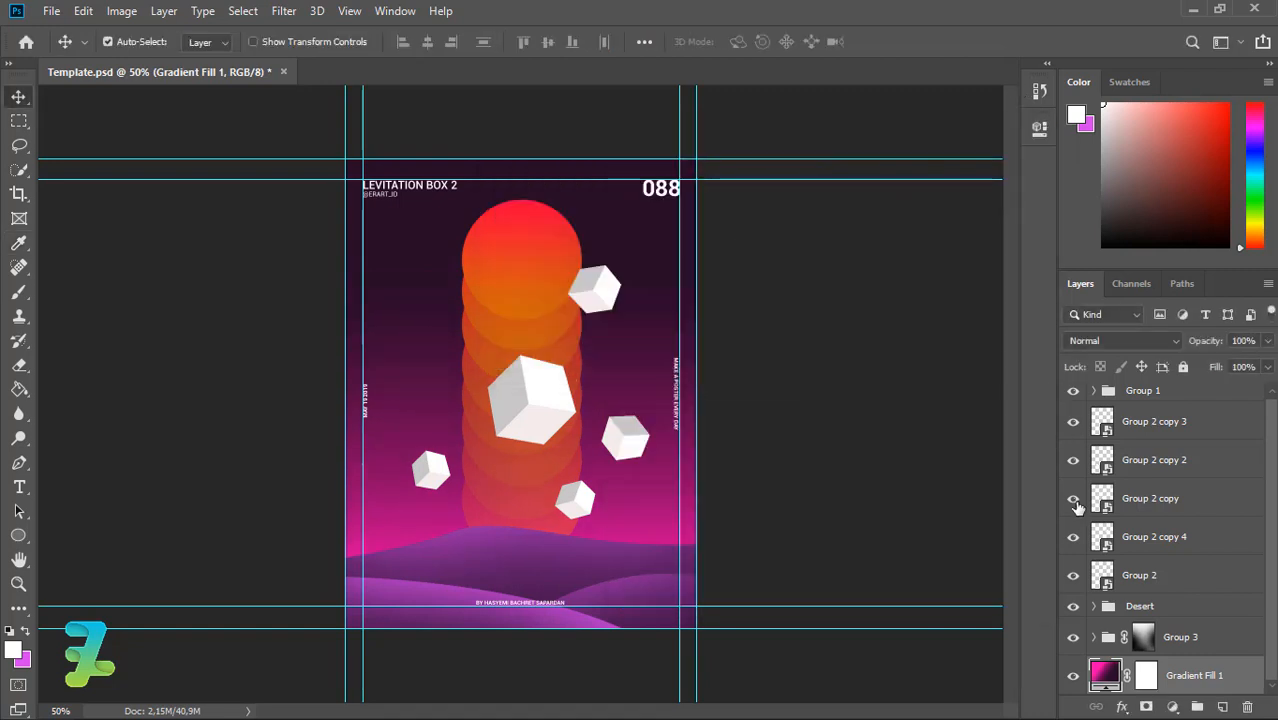
Load the outline of Layer 3 in the Desert group as a selection and set the foreground colour to #290e2d.
click(1094, 607)
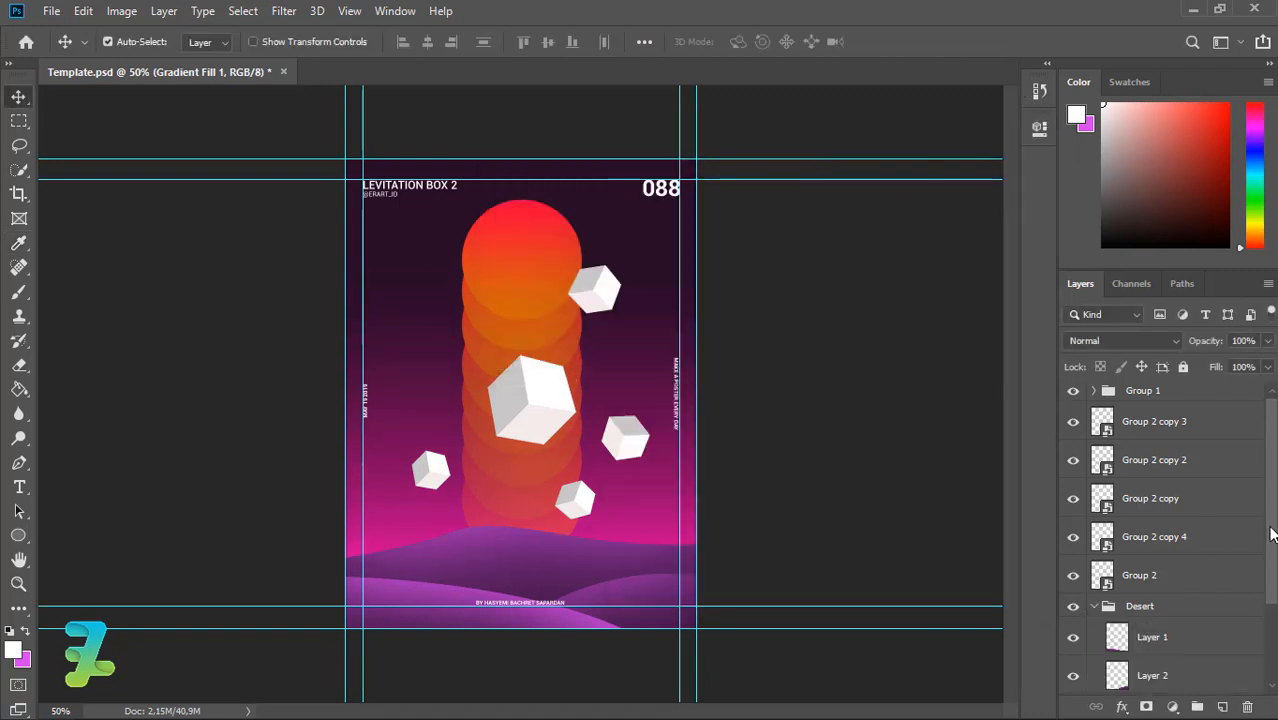
scroll(1160, 555, down, 3)
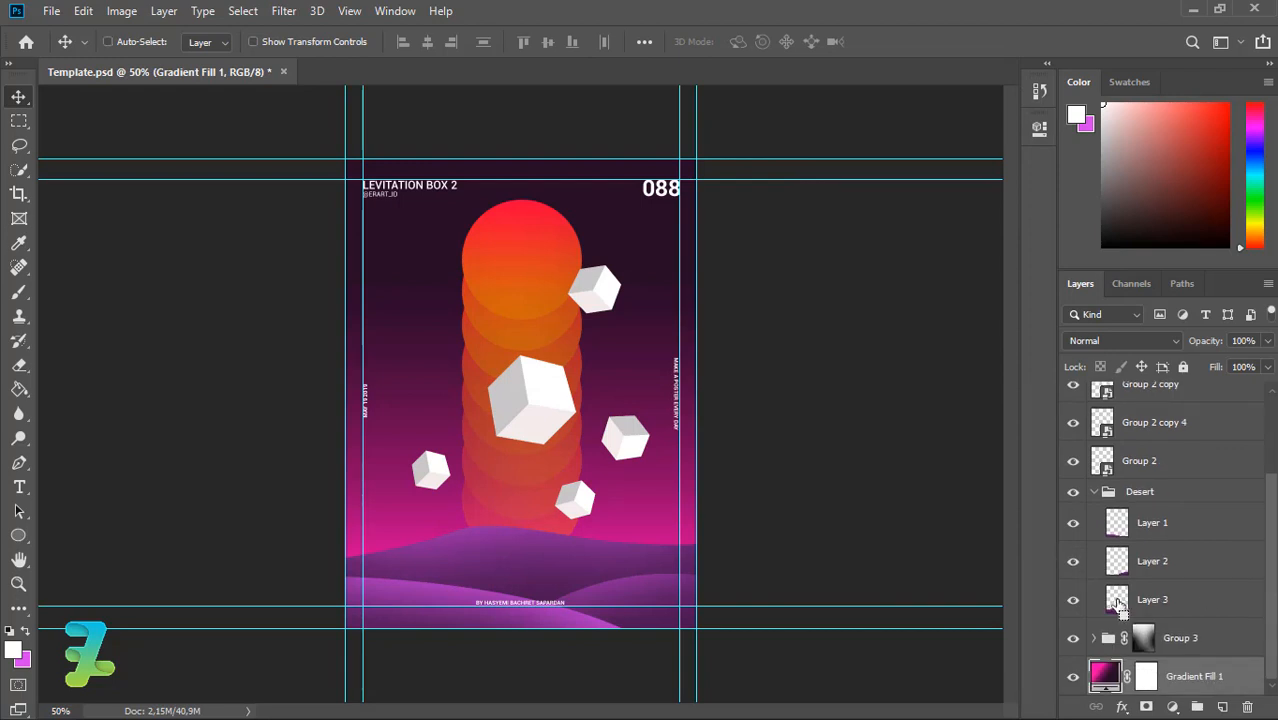
ctrl+click(1117, 603)
click(13, 651)
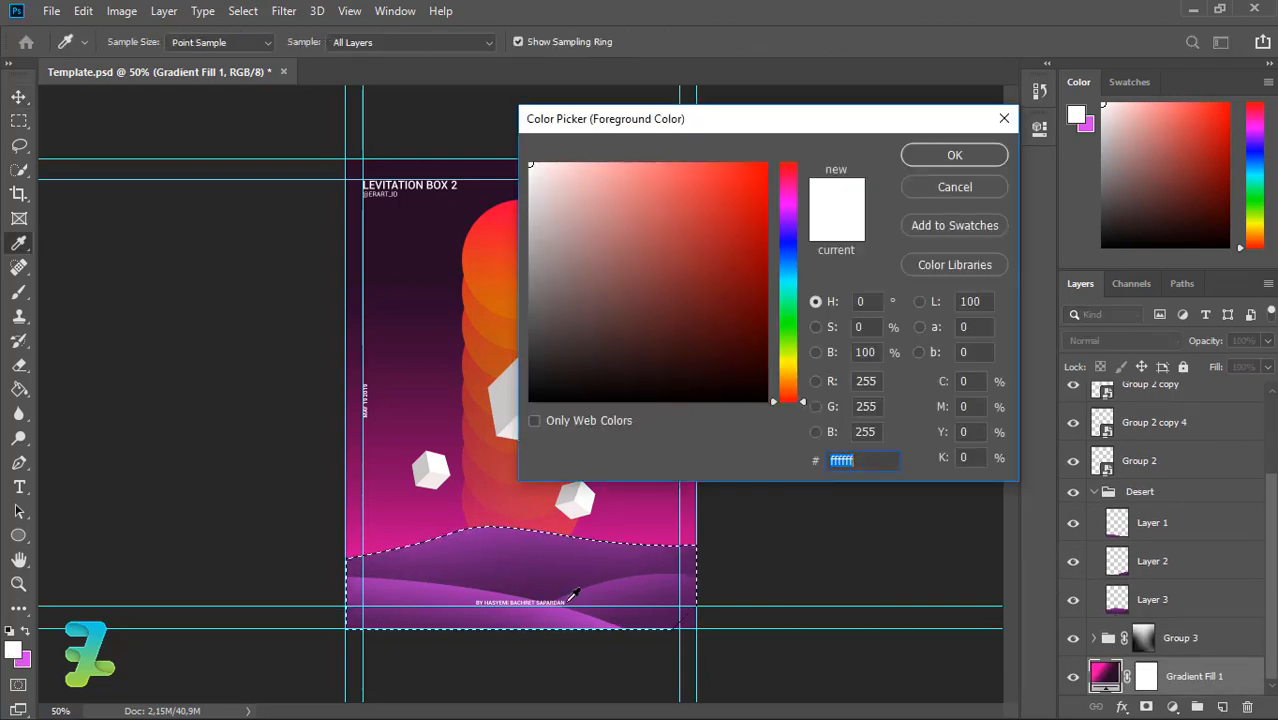
drag(650, 614, 680, 624)
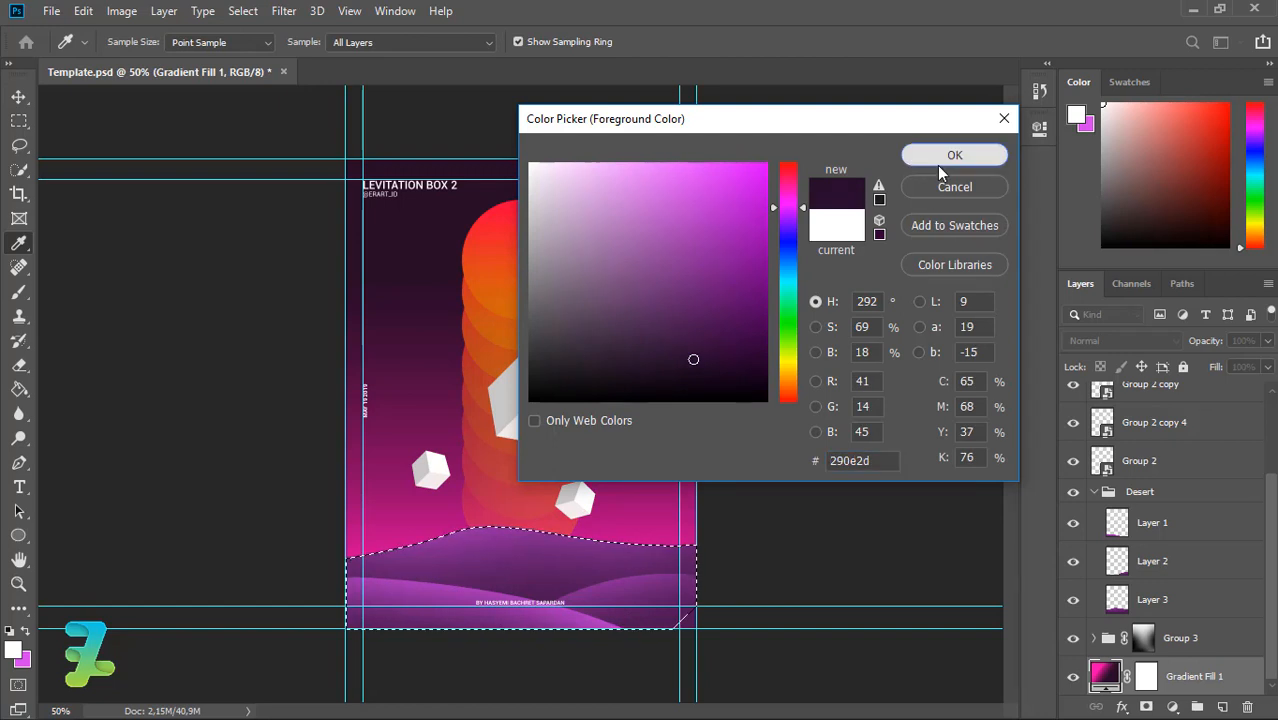
click(940, 163)
Shade the back hill on Layer 3 from below with the dark purple 1200 px brush and clear the selection.
key(b)
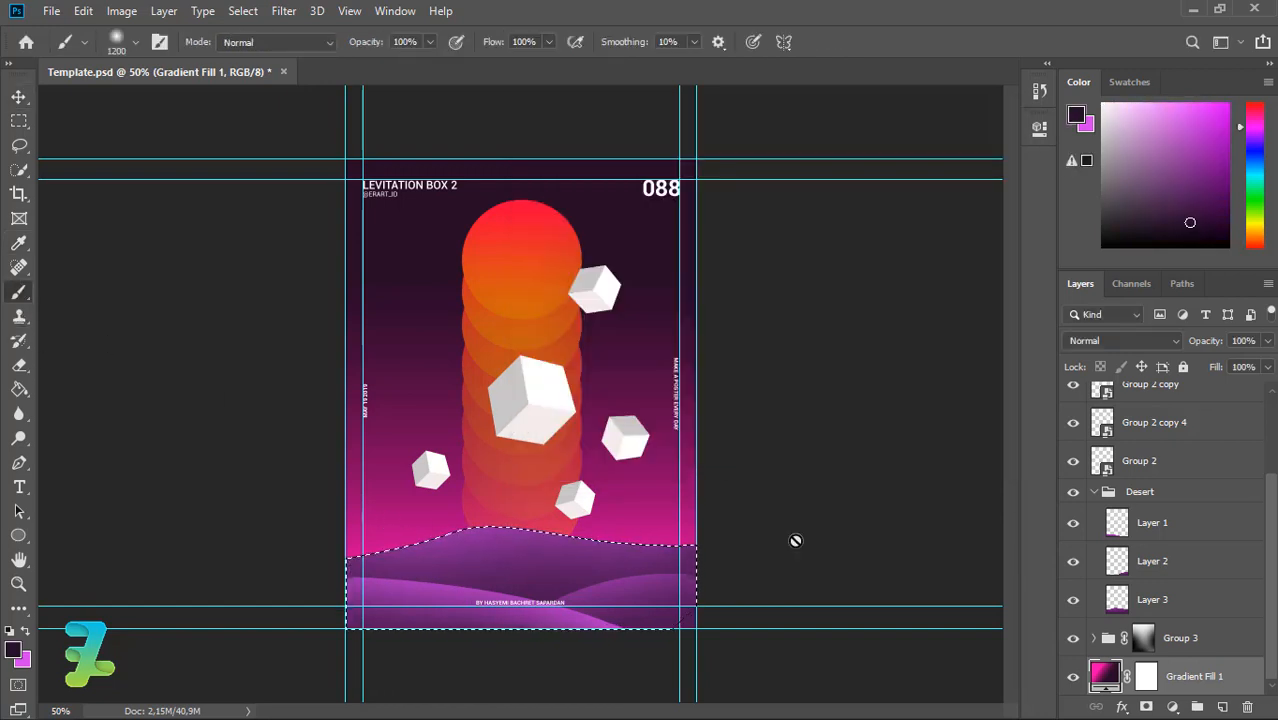
click(1112, 600)
key(ctrl+minus)
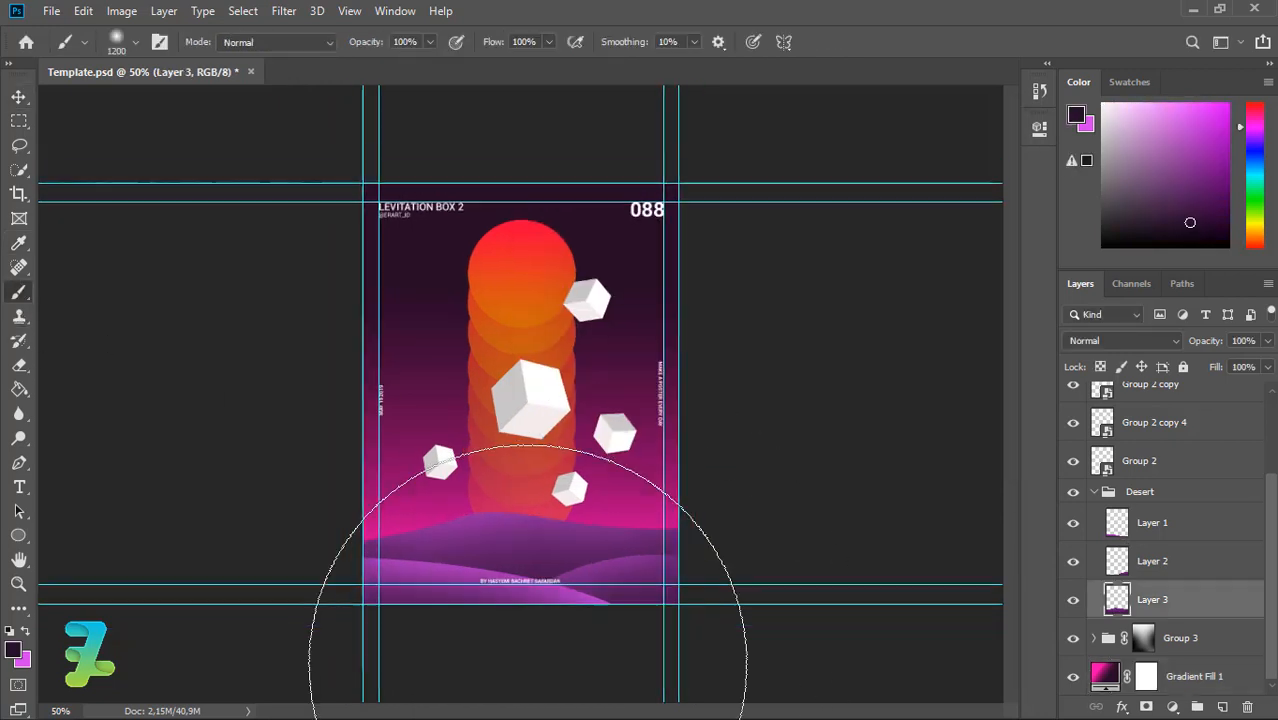
key(ctrl+minus)
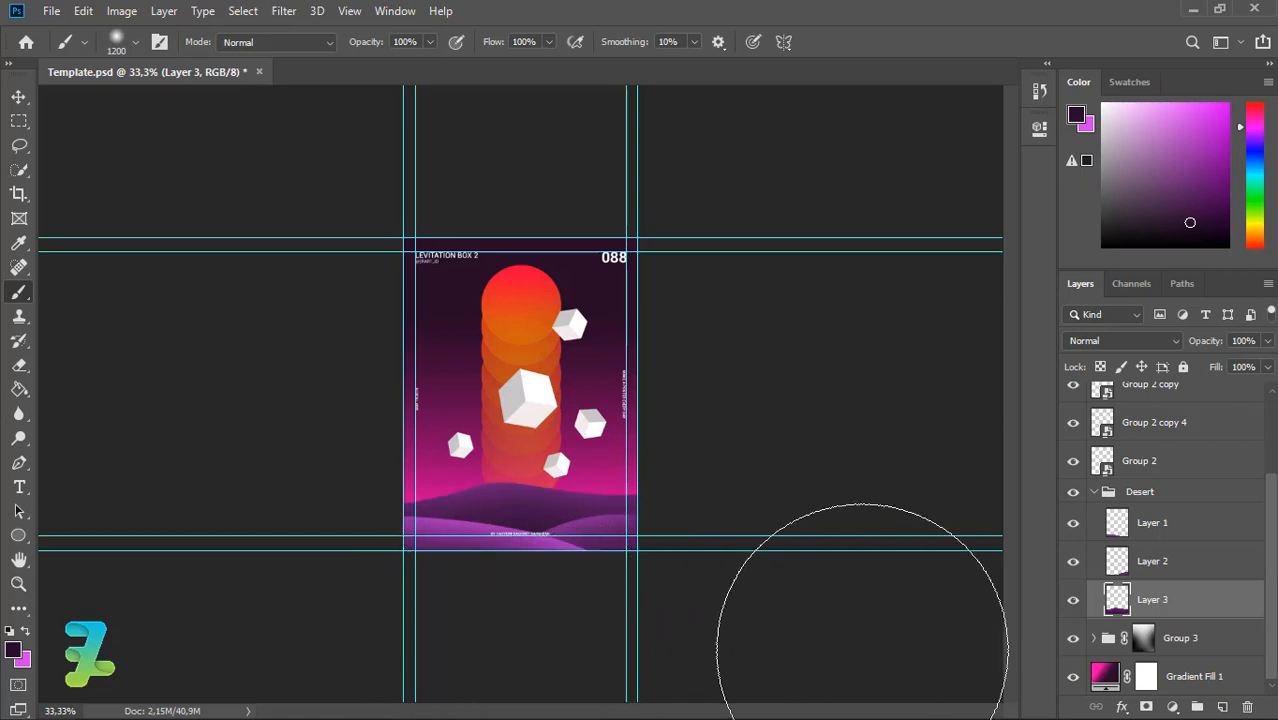
Select the outline of the right hill, Layer 2, shade it from below with dark purple, and deselect.
ctrl+click(1125, 563)
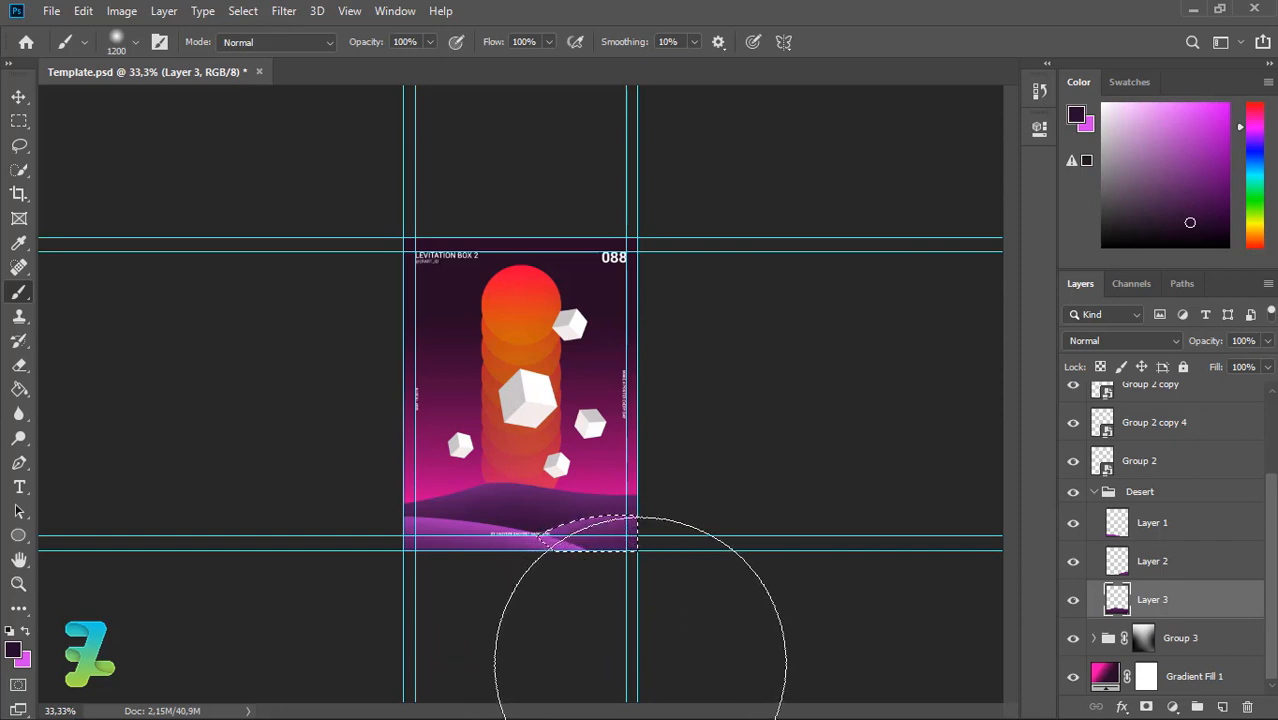
click(1123, 565)
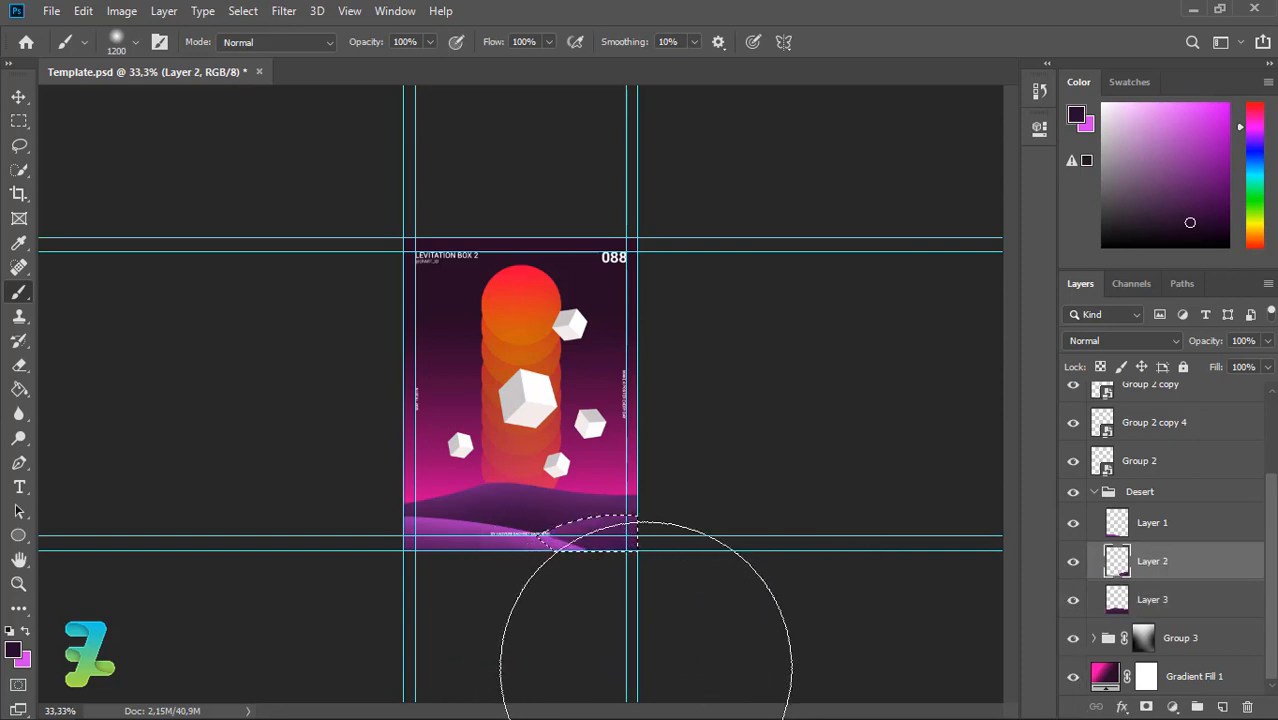
key(ctrl+d)
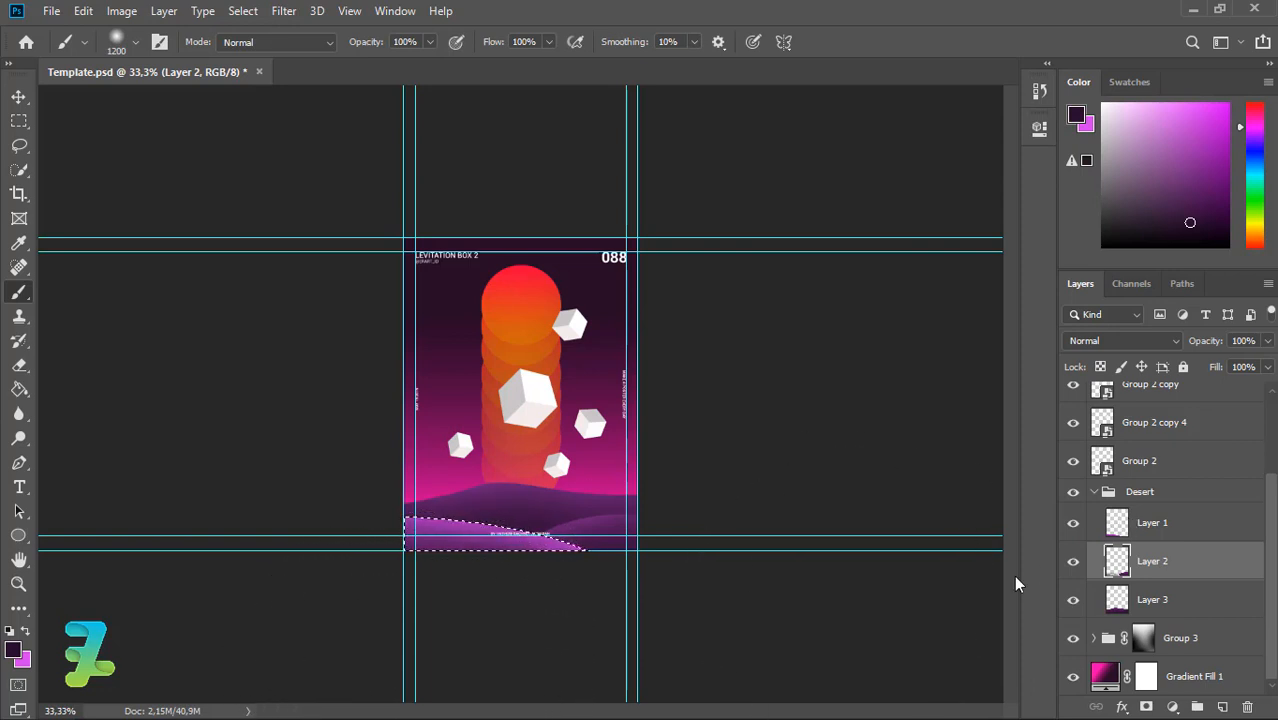
Shade the left front hill on Layer 1 from below with dark purple within its outline, and deselect.
click(1115, 528)
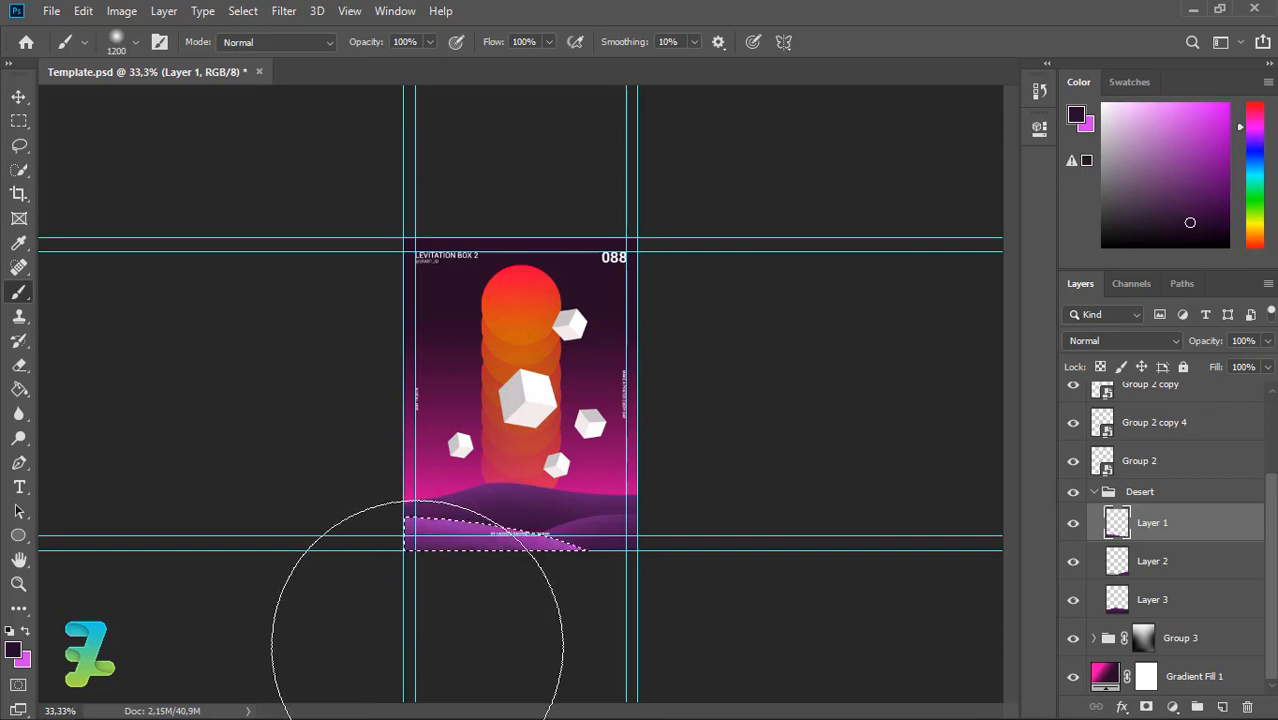
key(ctrl+d)
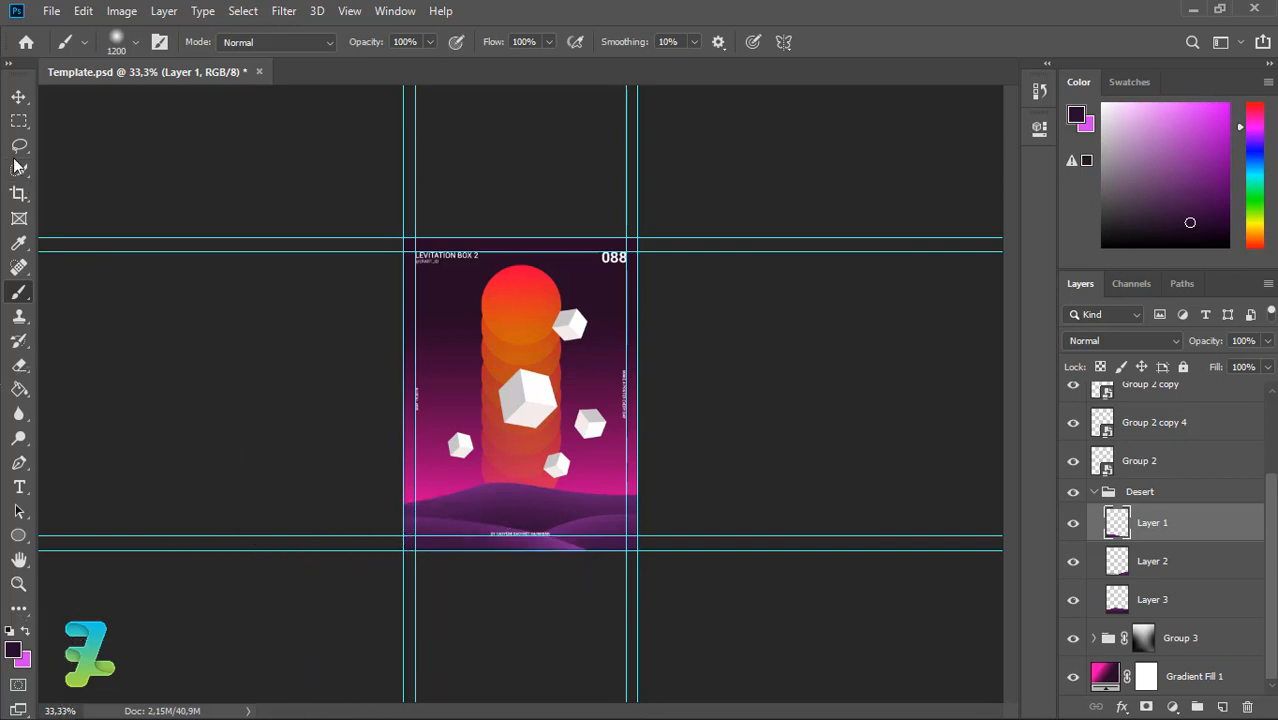
click(18, 97)
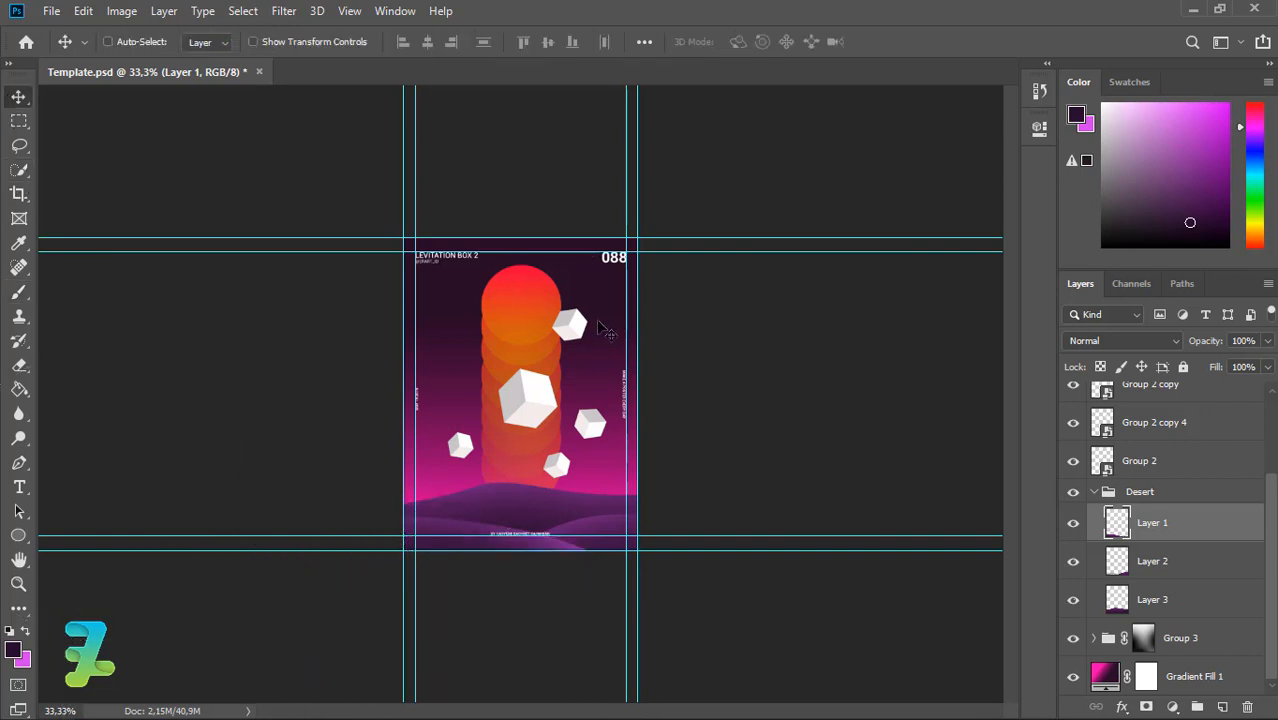
key(ctrl+plus)
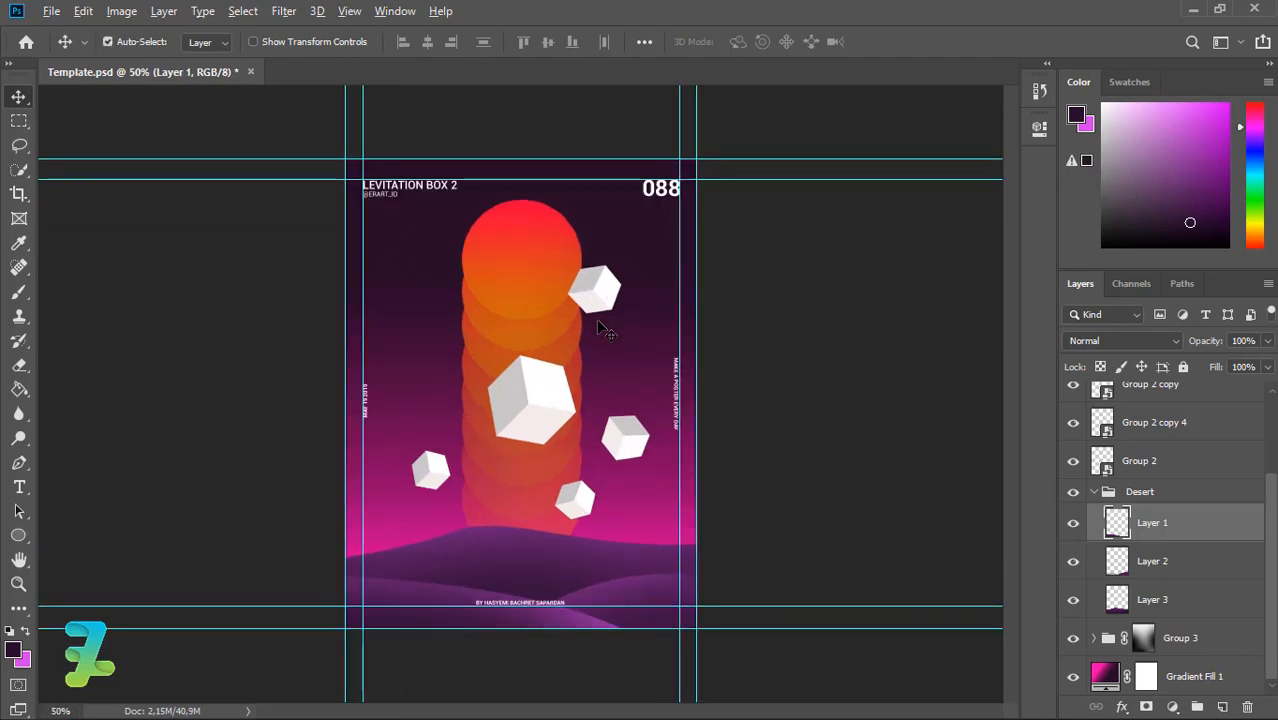